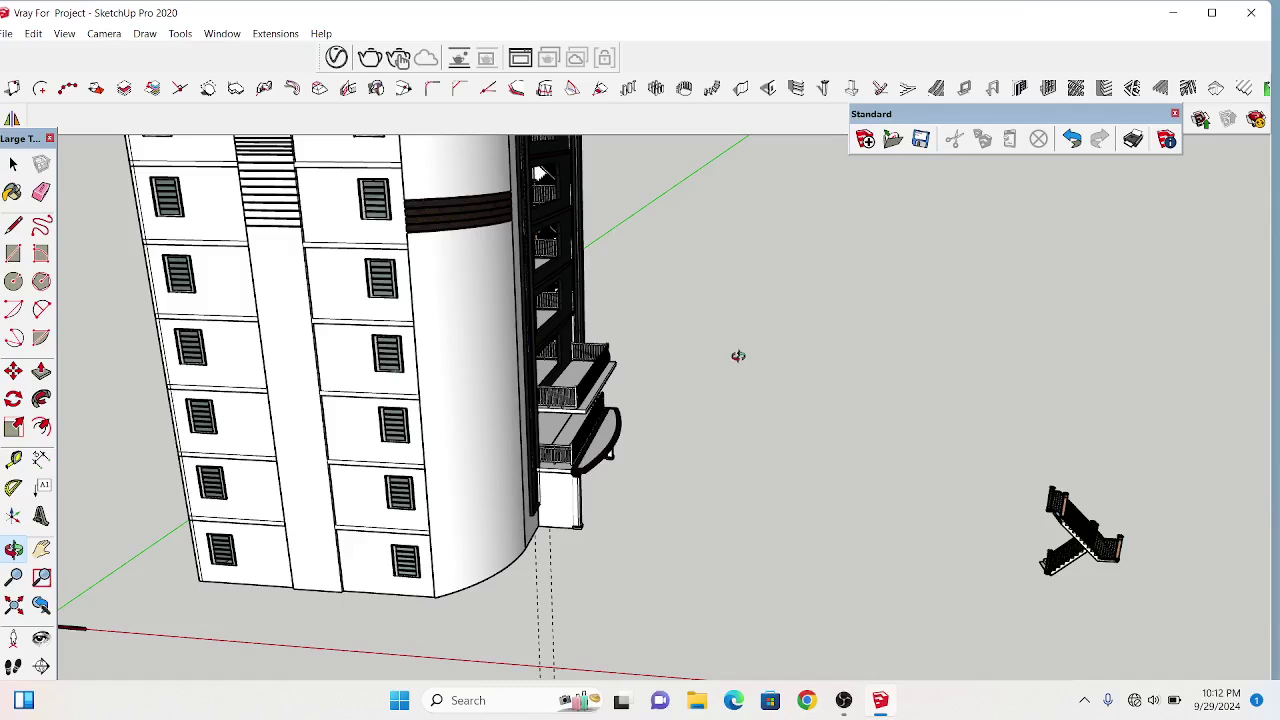
# - Zoom in and orbit around the facade and doors to a 3D side view of the building
pyautogui.scroll(2, 491, 346)
pyautogui.scroll(2, 460, 320)
pyautogui.scroll(2, 425, 298)
pyautogui.scroll(2, 425, 298)
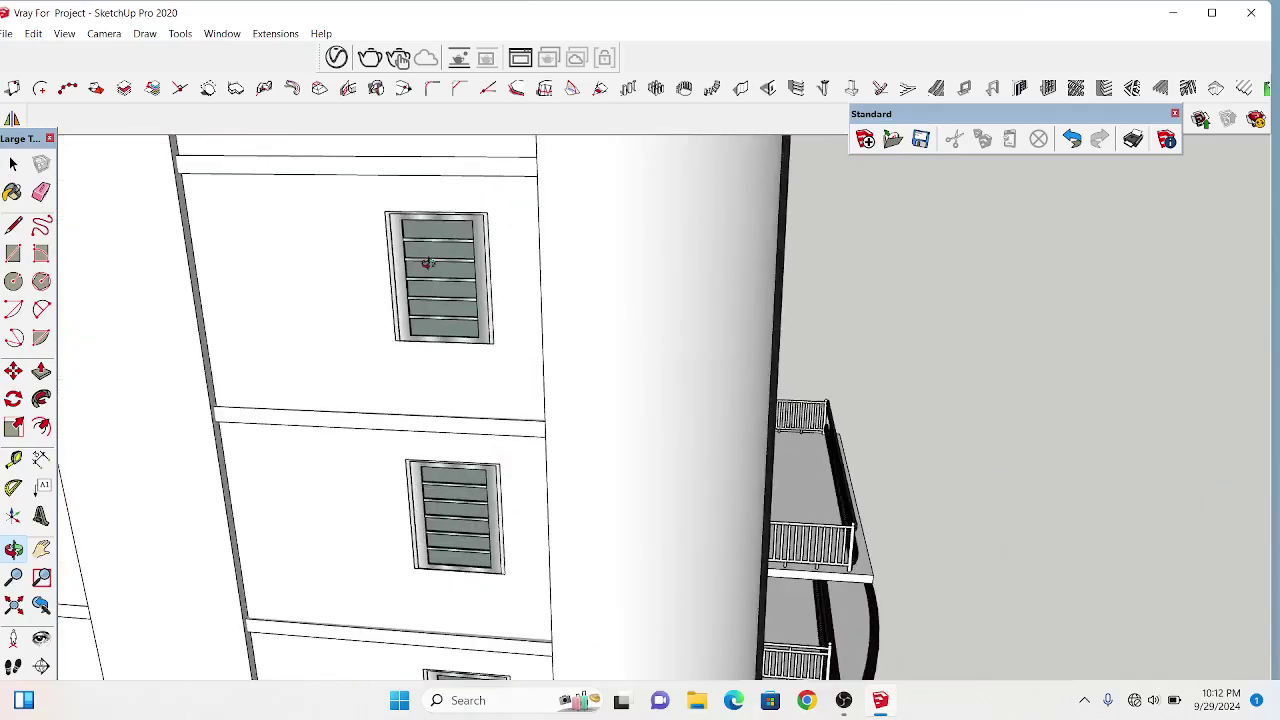
pyautogui.scroll(2, 426, 260)
pyautogui.moveTo(470, 270)
pyautogui.mouseDown()
pyautogui.moveTo(449, 289)
pyautogui.moveTo(789, 317)
pyautogui.moveTo(431, 317)
pyautogui.moveTo(260, 286)
pyautogui.moveTo(634, 283)
pyautogui.moveTo(772, 405)
pyautogui.mouseUp()
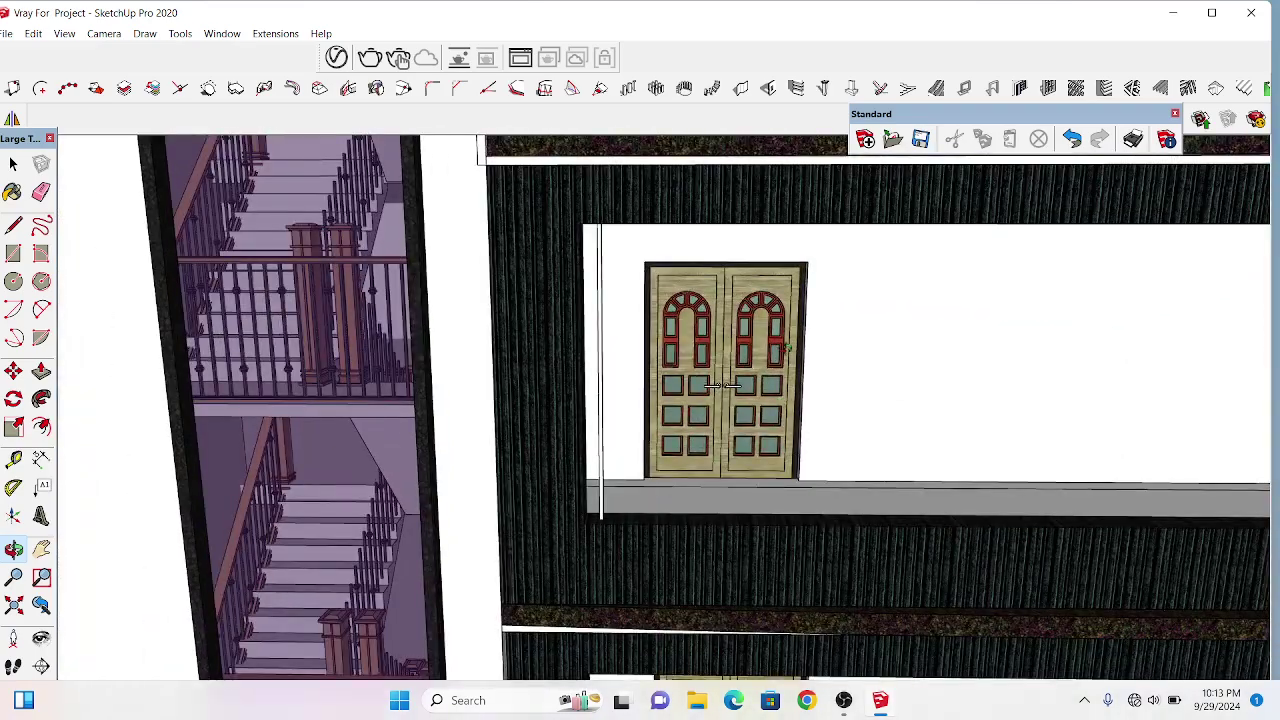
pyautogui.scroll(-2, 711, 420)
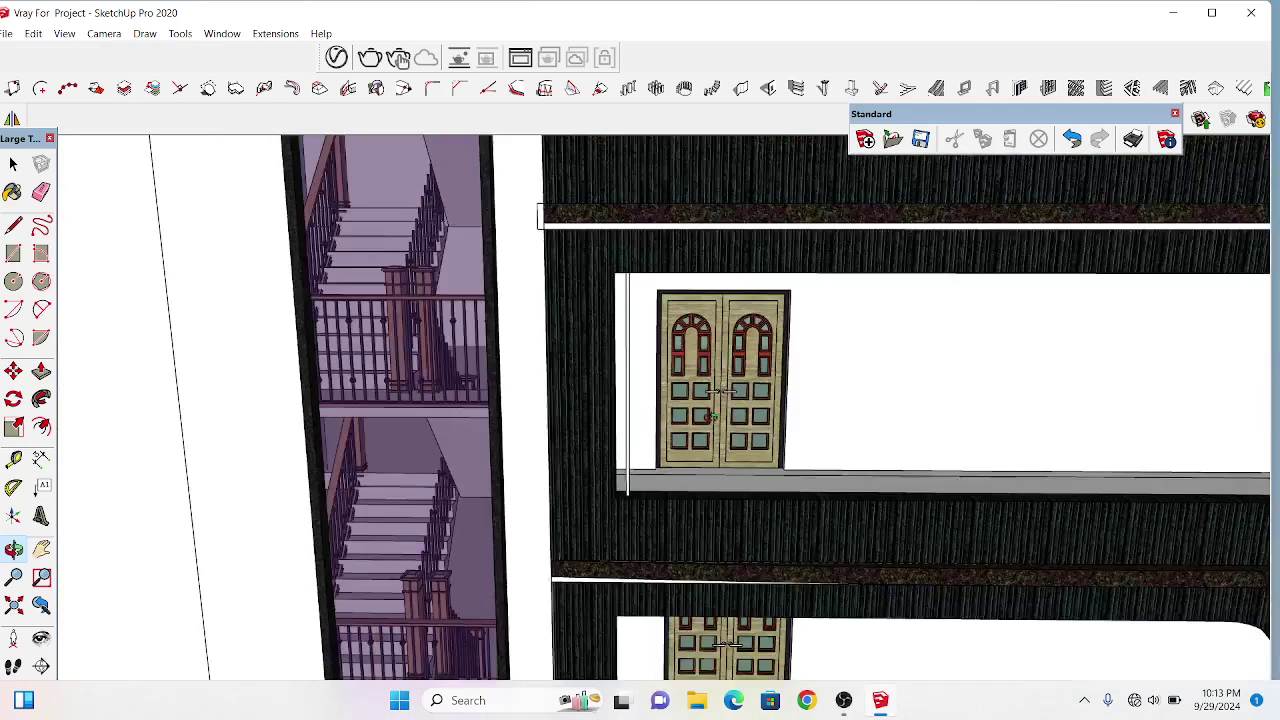
pyautogui.scroll(-2, 711, 420)
pyautogui.moveTo(943, 403); pyautogui.dragTo(957, 410)
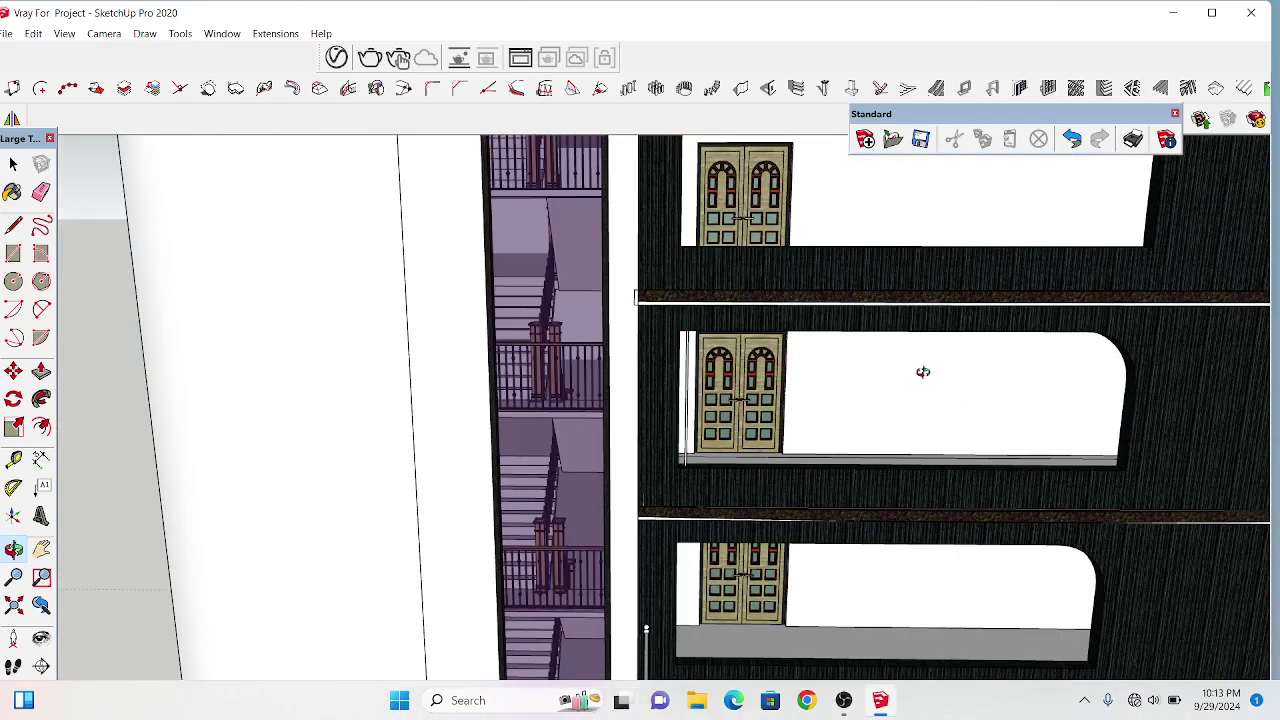
pyautogui.moveTo(923, 371)
pyautogui.mouseDown()
pyautogui.moveTo(526, 320)
pyautogui.moveTo(350, 340)
pyautogui.moveTo(511, 263)
pyautogui.mouseUp()
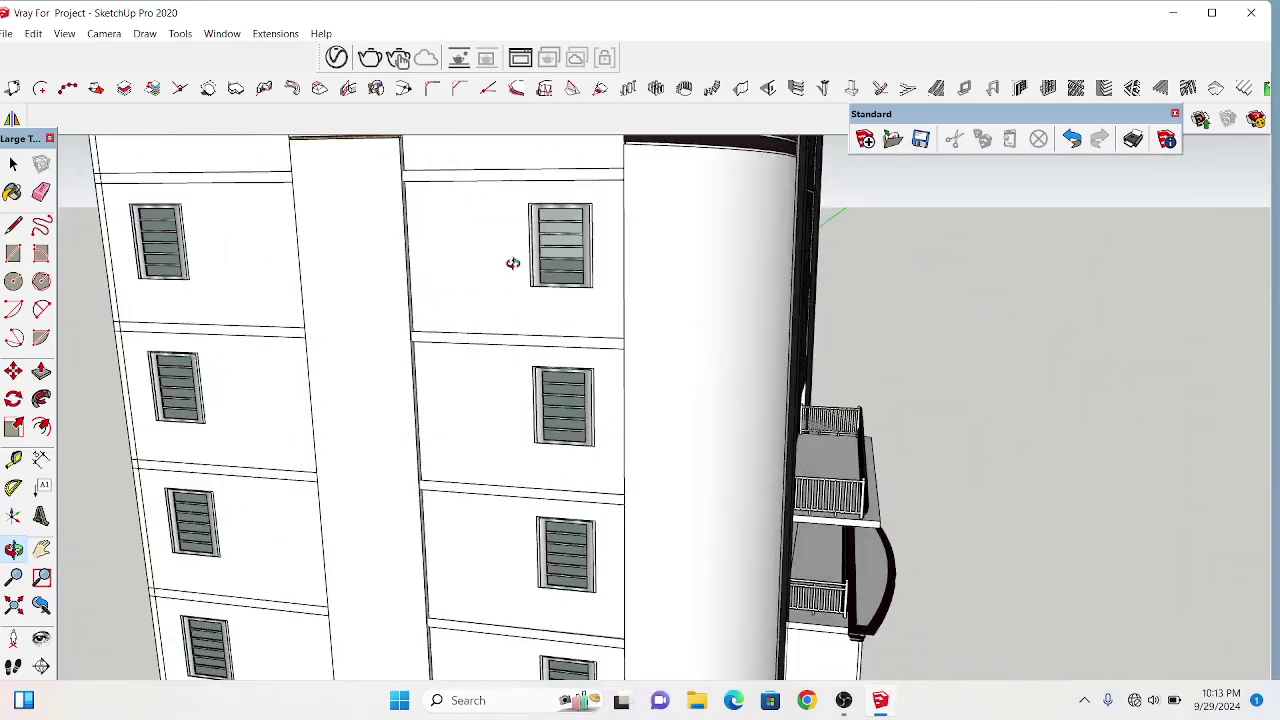
# - Zoom closer to inspect the window wall, the lower window and the balcony
pyautogui.scroll(2, 612, 245)
pyautogui.scroll(2, 608, 237)
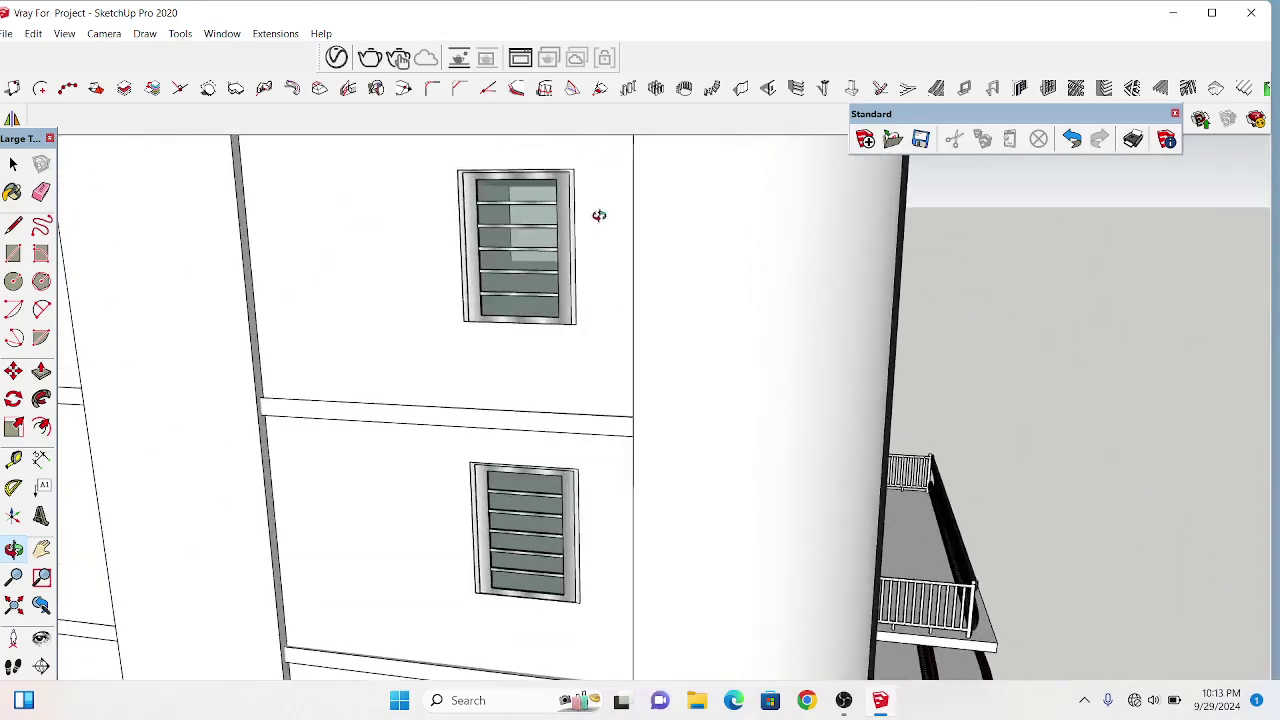
pyautogui.scroll(1, 571, 166)
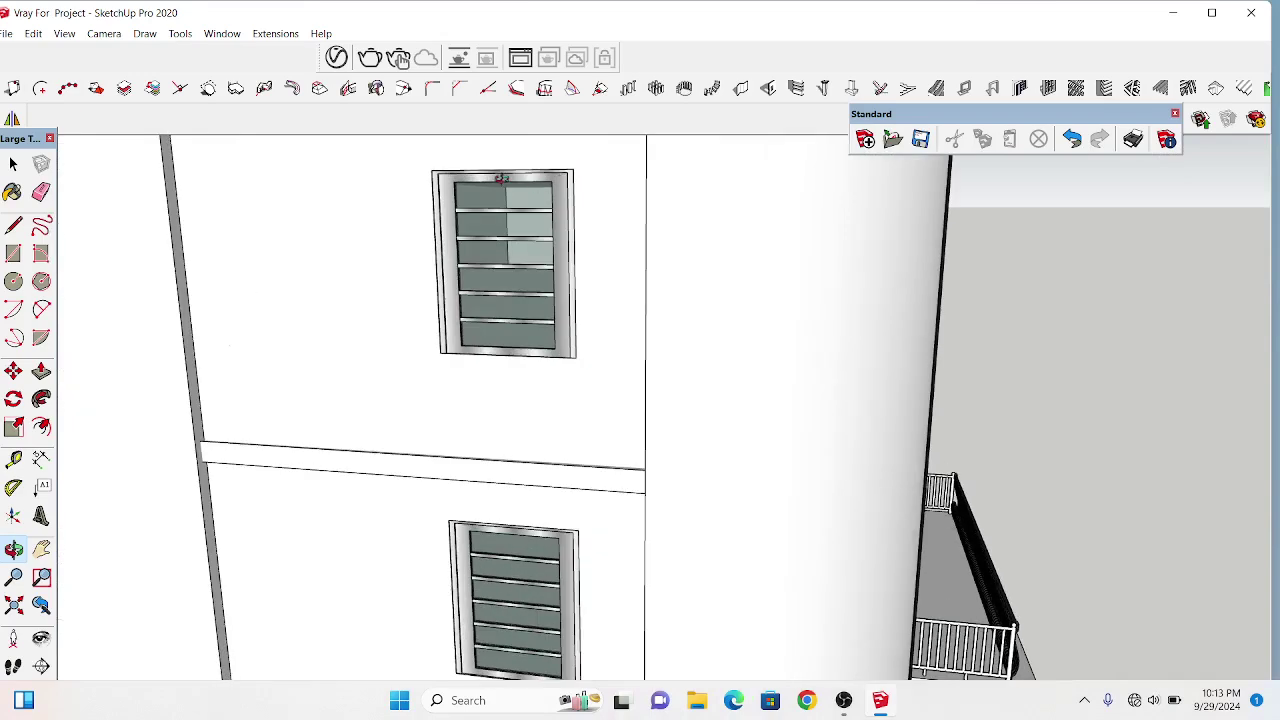
pyautogui.scroll(1, 472, 176)
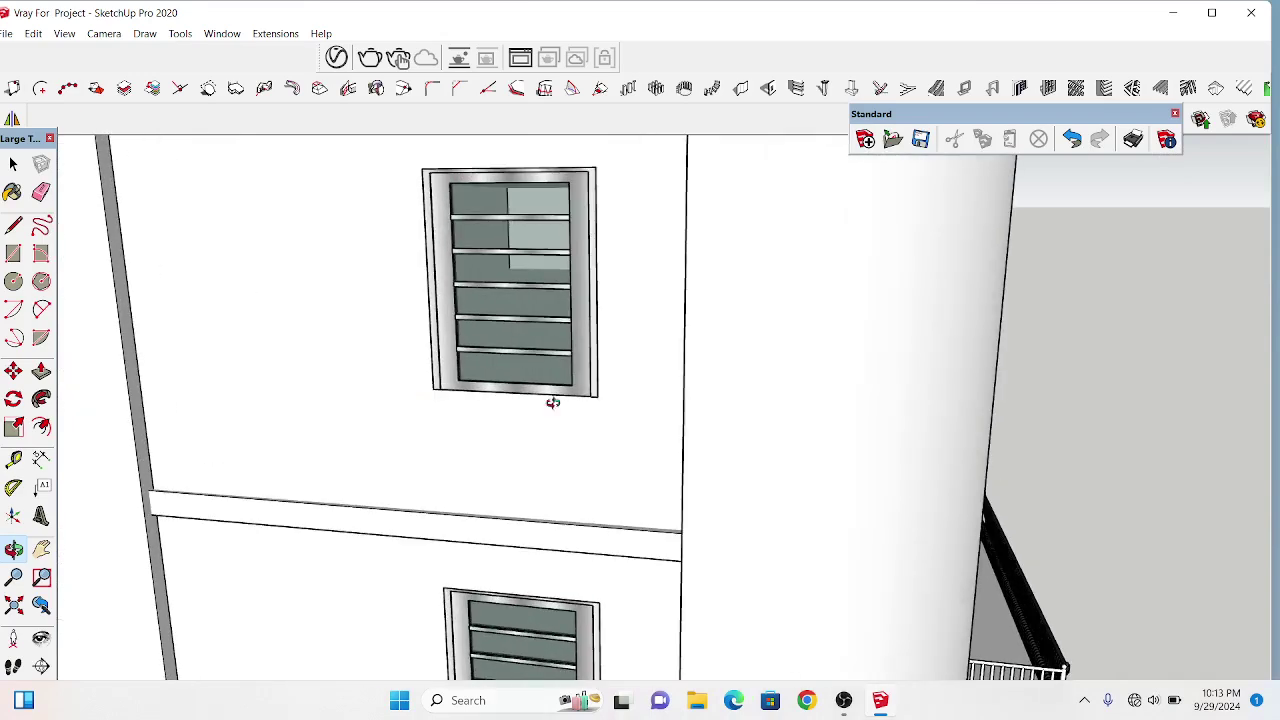
pyautogui.moveTo(508, 442); pyautogui.dragTo(472, 295)
pyautogui.moveTo(476, 220); pyautogui.dragTo(475, 323)
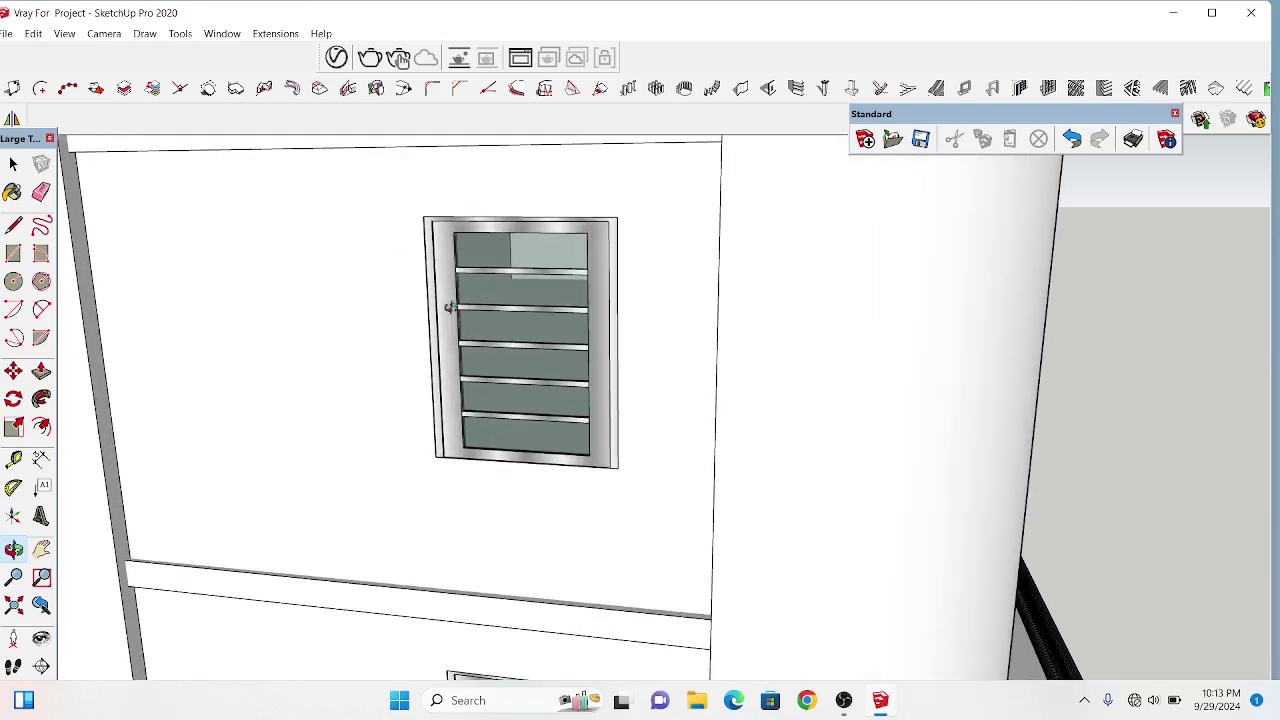
pyautogui.moveTo(432, 399); pyautogui.dragTo(428, 466)
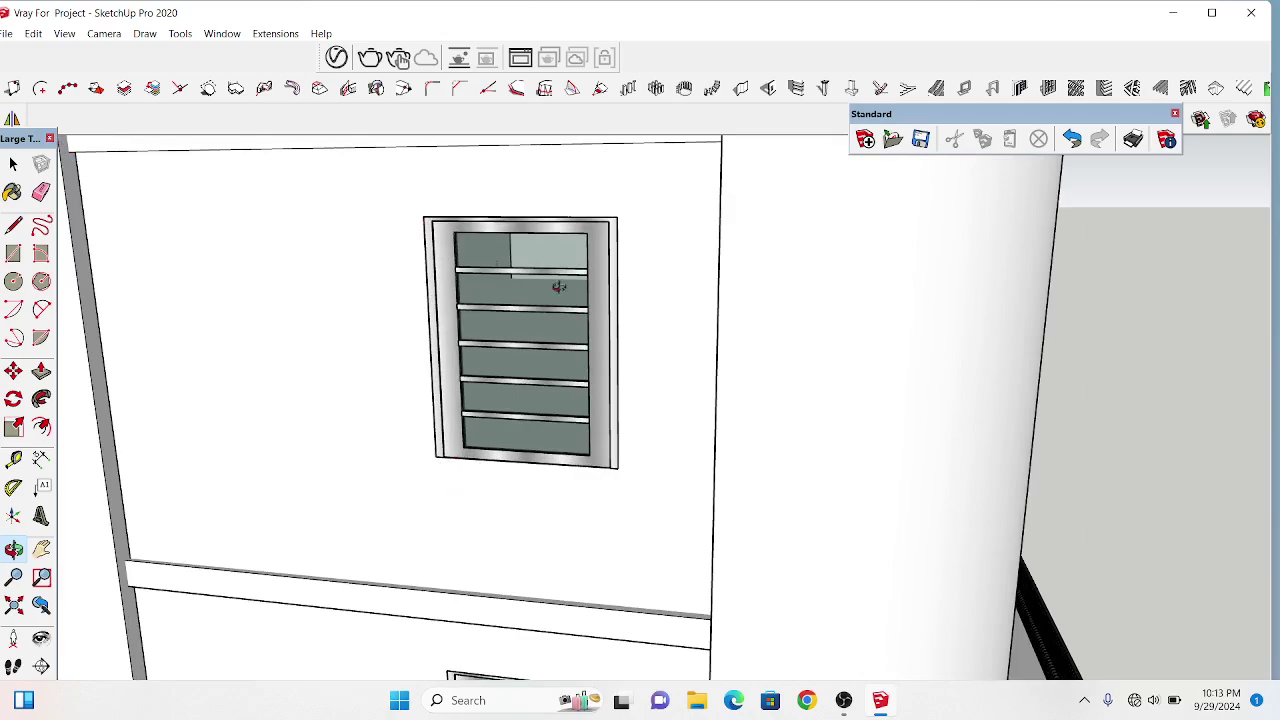
pyautogui.moveTo(384, 382)
pyautogui.mouseDown()
pyautogui.moveTo(919, 370)
pyautogui.moveTo(754, 383)
pyautogui.moveTo(509, 369)
pyautogui.moveTo(963, 309)
pyautogui.moveTo(948, 304)
pyautogui.moveTo(1231, 337)
pyautogui.moveTo(1128, 348)
pyautogui.mouseUp()
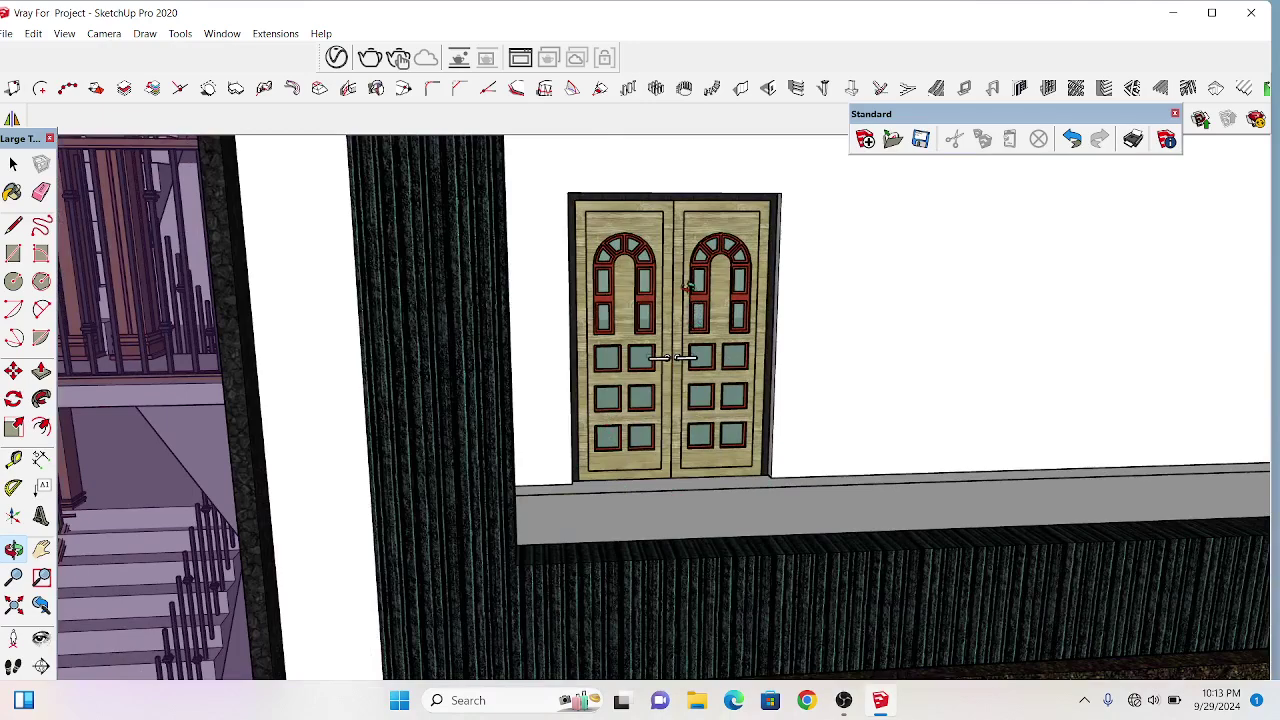
# - Zoom out to a side-corner view and set the Large Tool Set floating
pyautogui.scroll(-3, 688, 287)
pyautogui.scroll(-2, 688, 287)
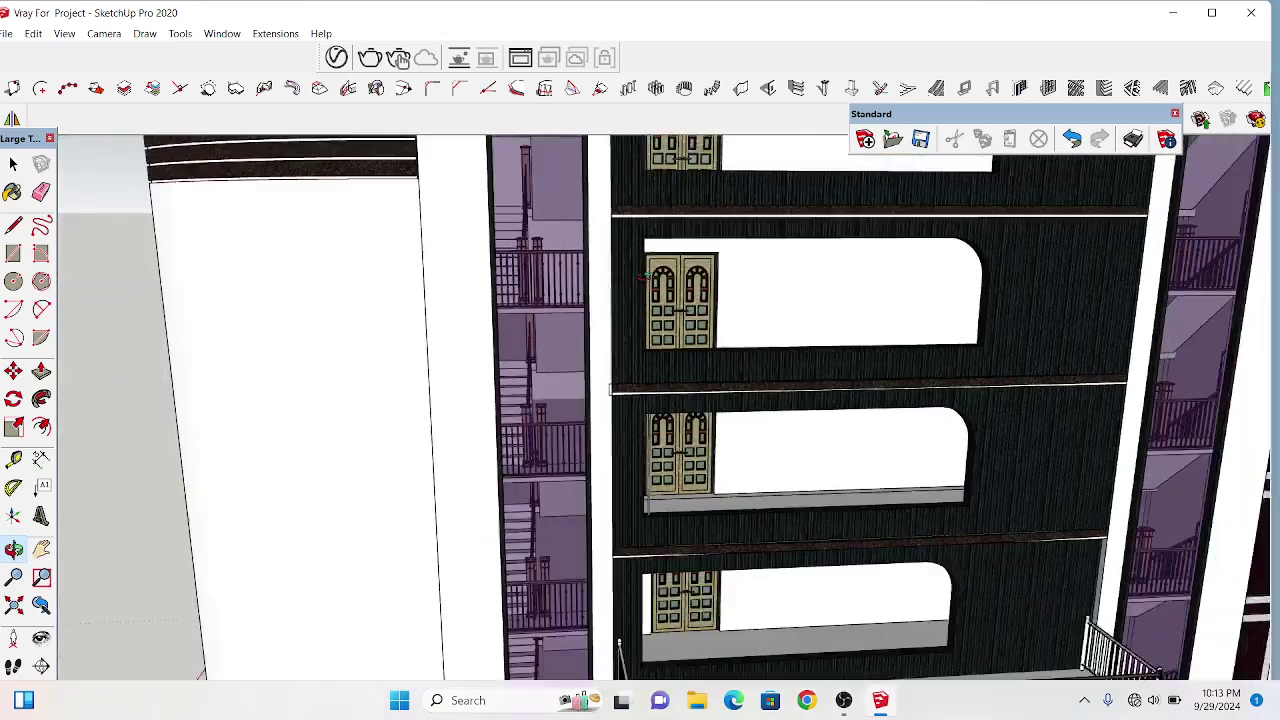
pyautogui.scroll(-3, 636, 280)
pyautogui.scroll(-2, 634, 280)
pyautogui.scroll(-2, 634, 280)
pyautogui.scroll(-2, 632, 276)
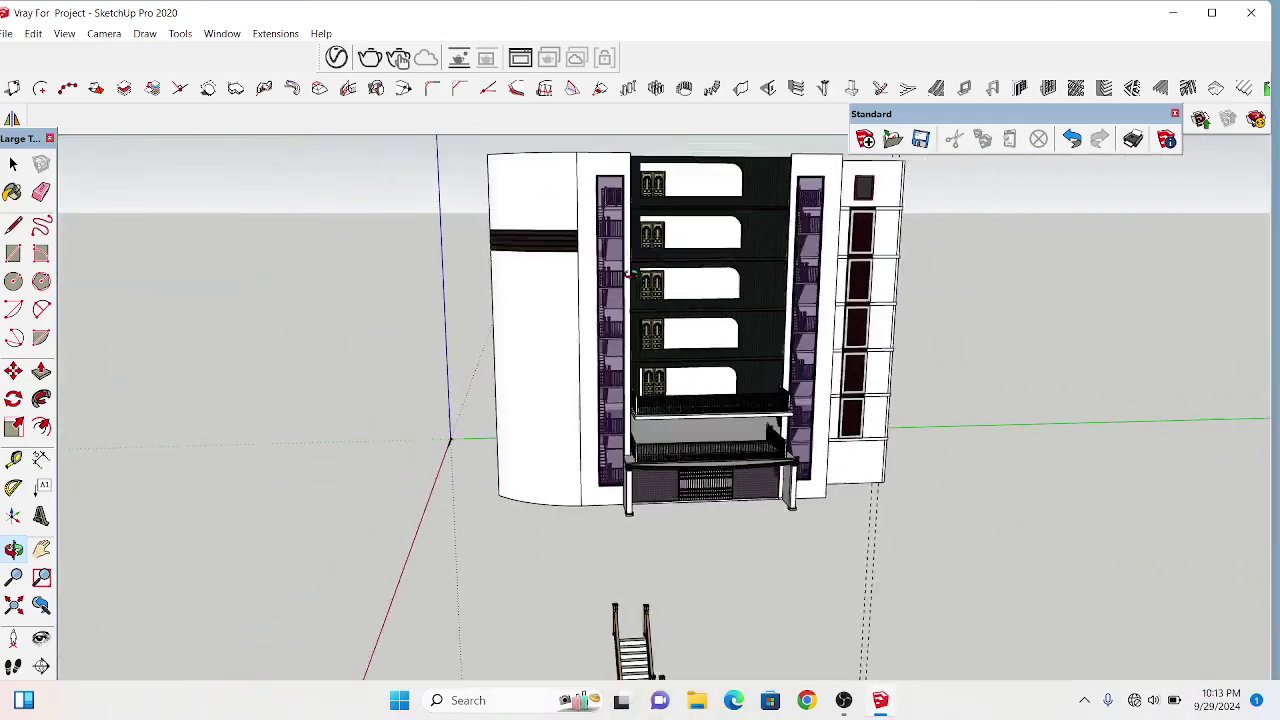
pyautogui.scroll(-1, 630, 272)
pyautogui.moveTo(794, 342)
pyautogui.mouseDown(button='middle')
pyautogui.moveTo(948, 357)
pyautogui.moveTo(917, 475)
pyautogui.mouseUp(button='middle')
pyautogui.scroll(2, 912, 465)
pyautogui.scroll(2, 900, 452)
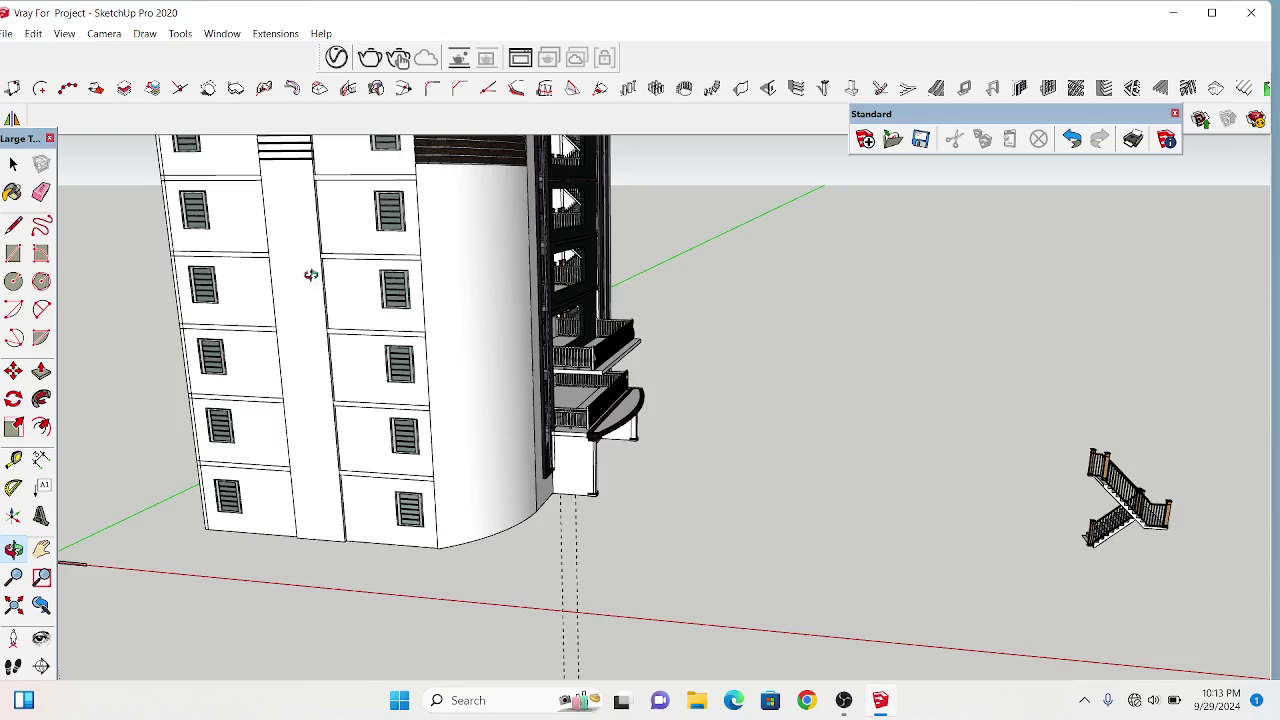
pyautogui.moveTo(21, 139); pyautogui.dragTo(45, 102)
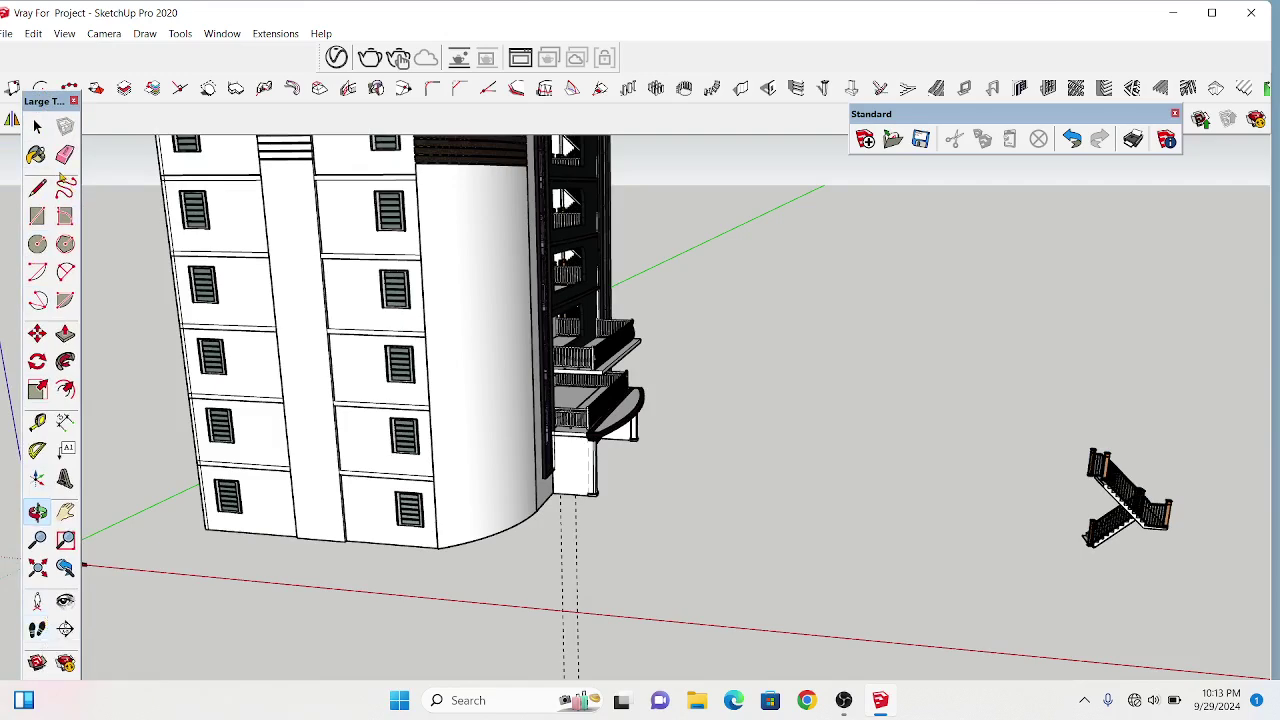
pyautogui.moveTo(44, 104); pyautogui.dragTo(34, 115)
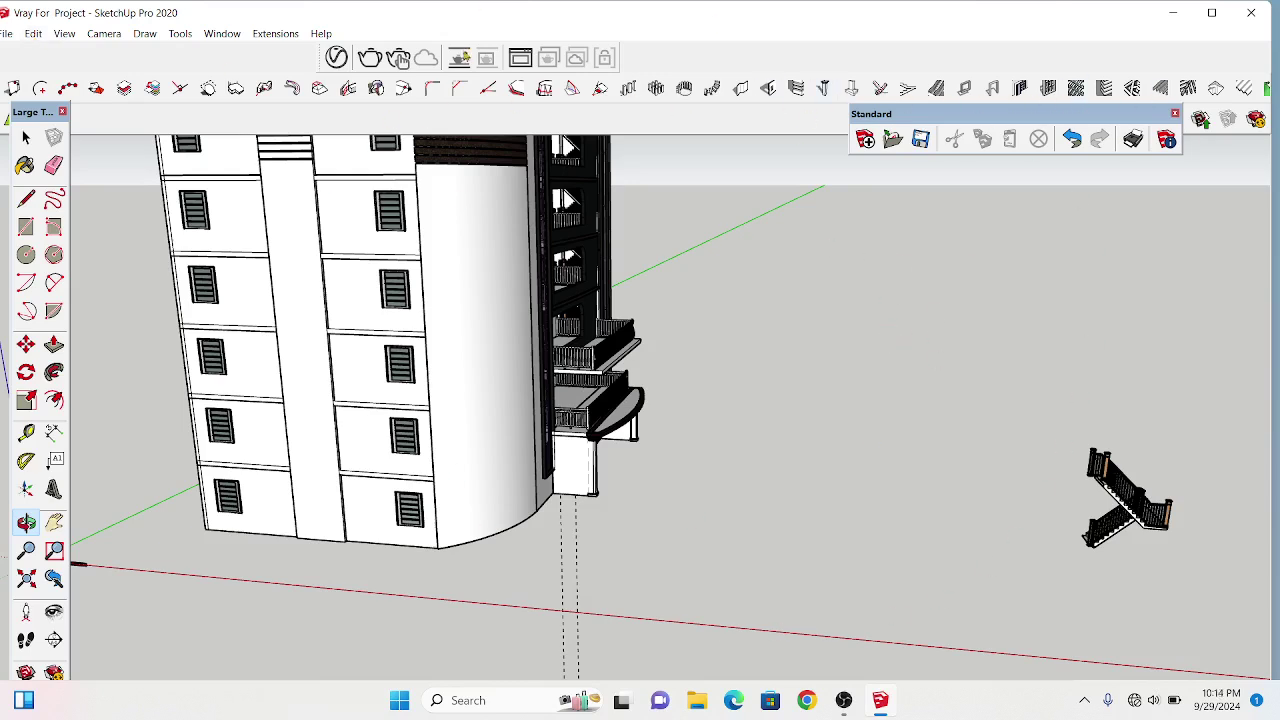
pyautogui.click(64, 33)
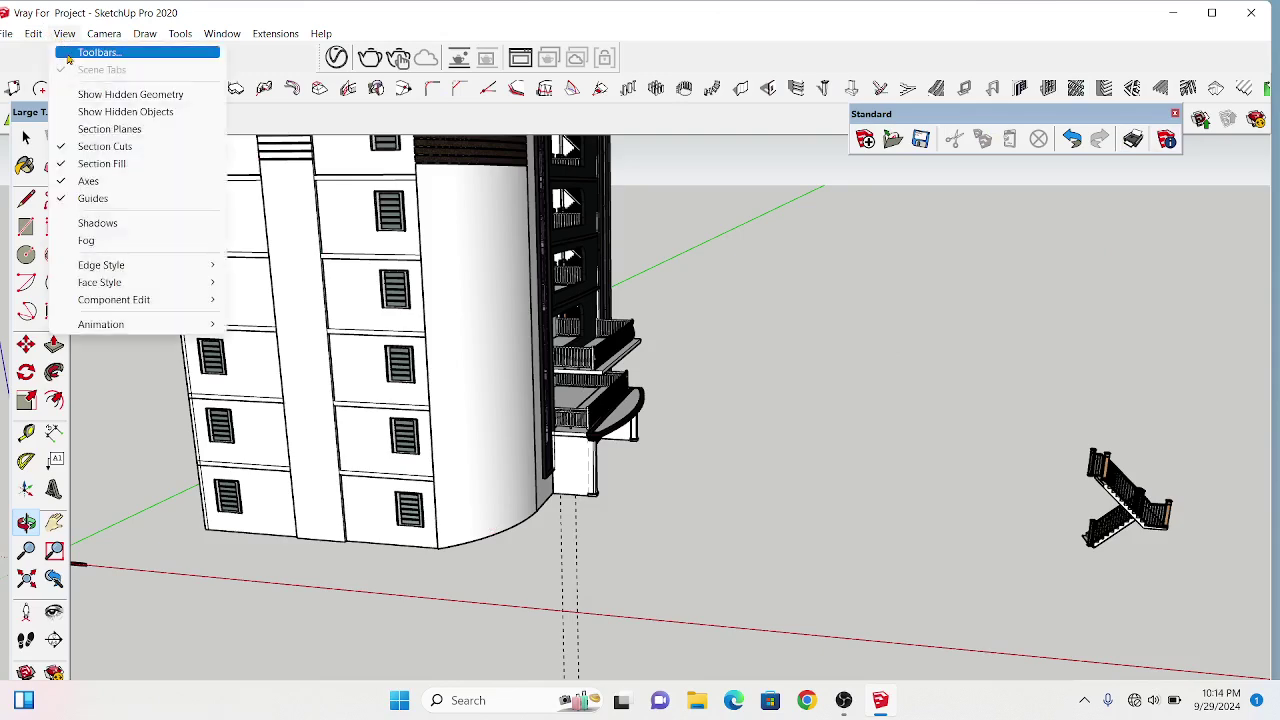
pyautogui.click(85, 51)
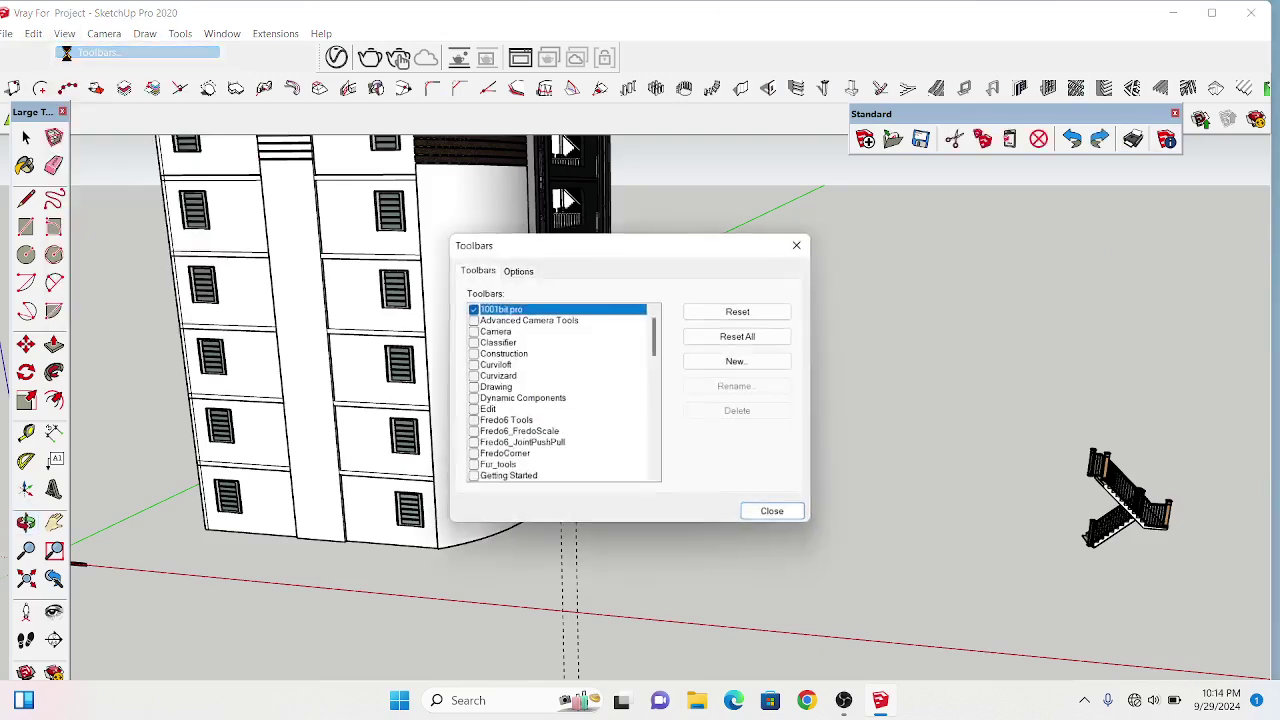
pyautogui.click(473, 310)
pyautogui.click(801, 243)
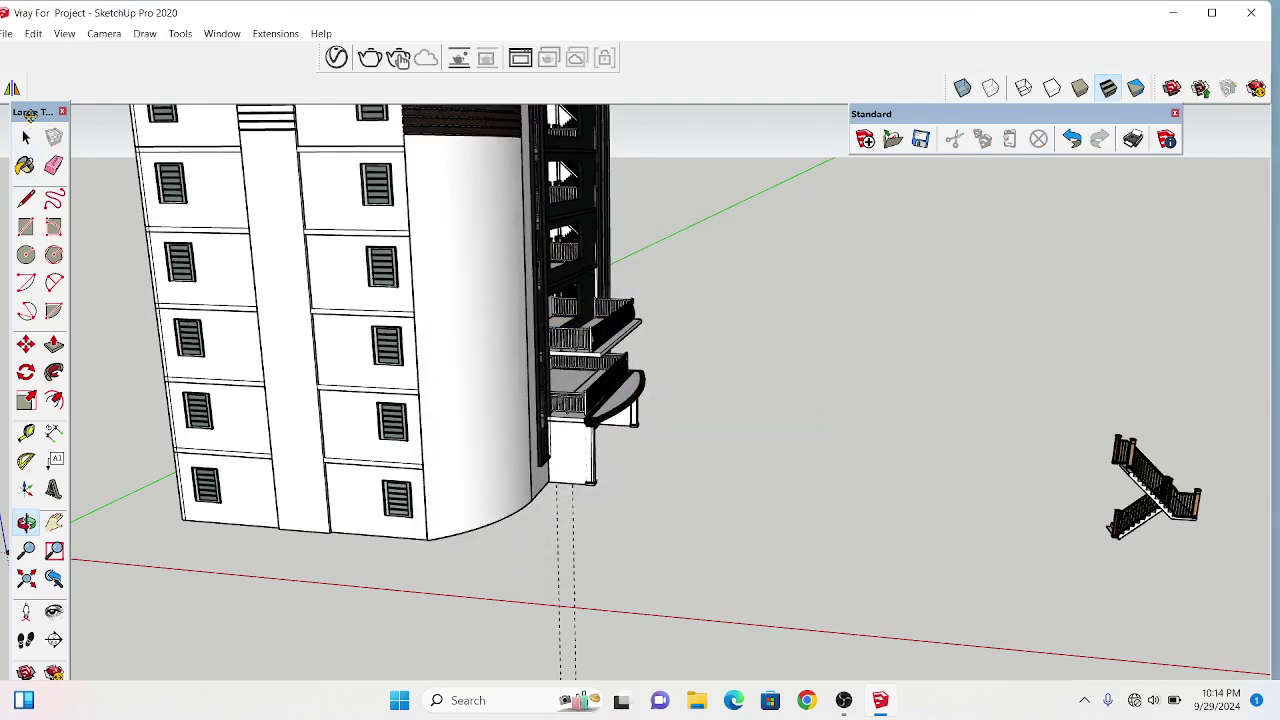
pyautogui.click(64, 34)
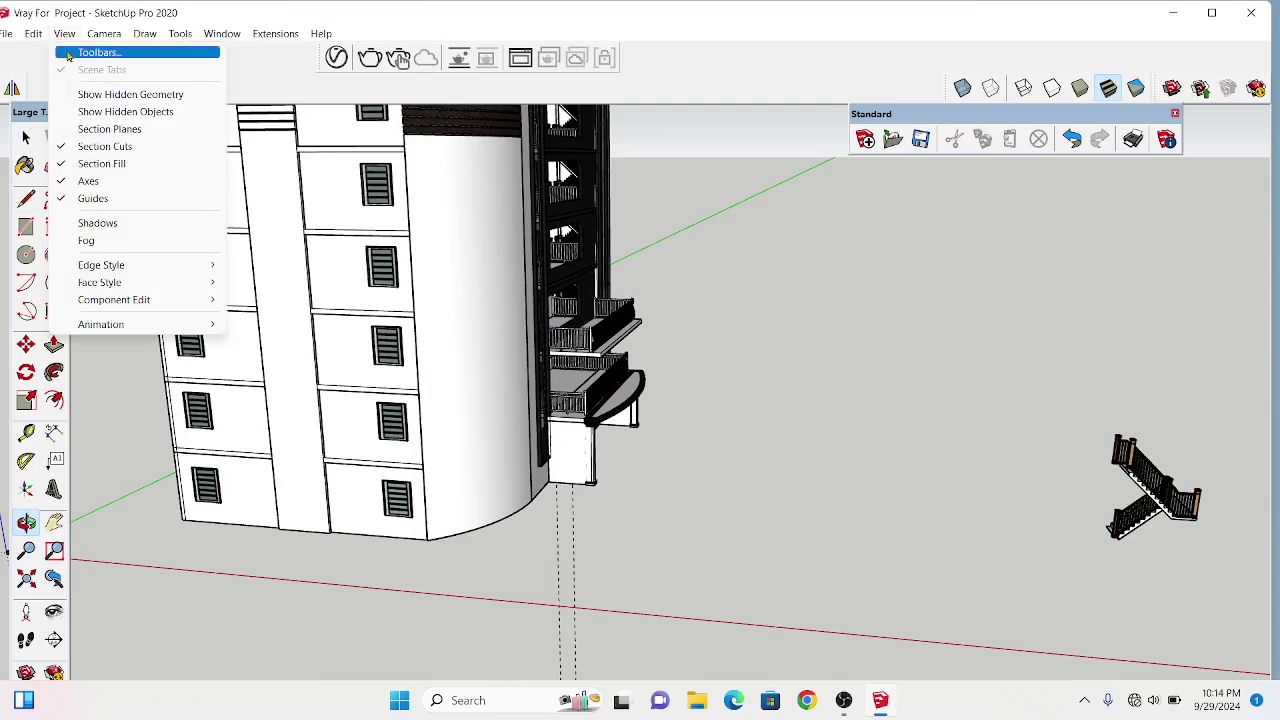
pyautogui.click(68, 54)
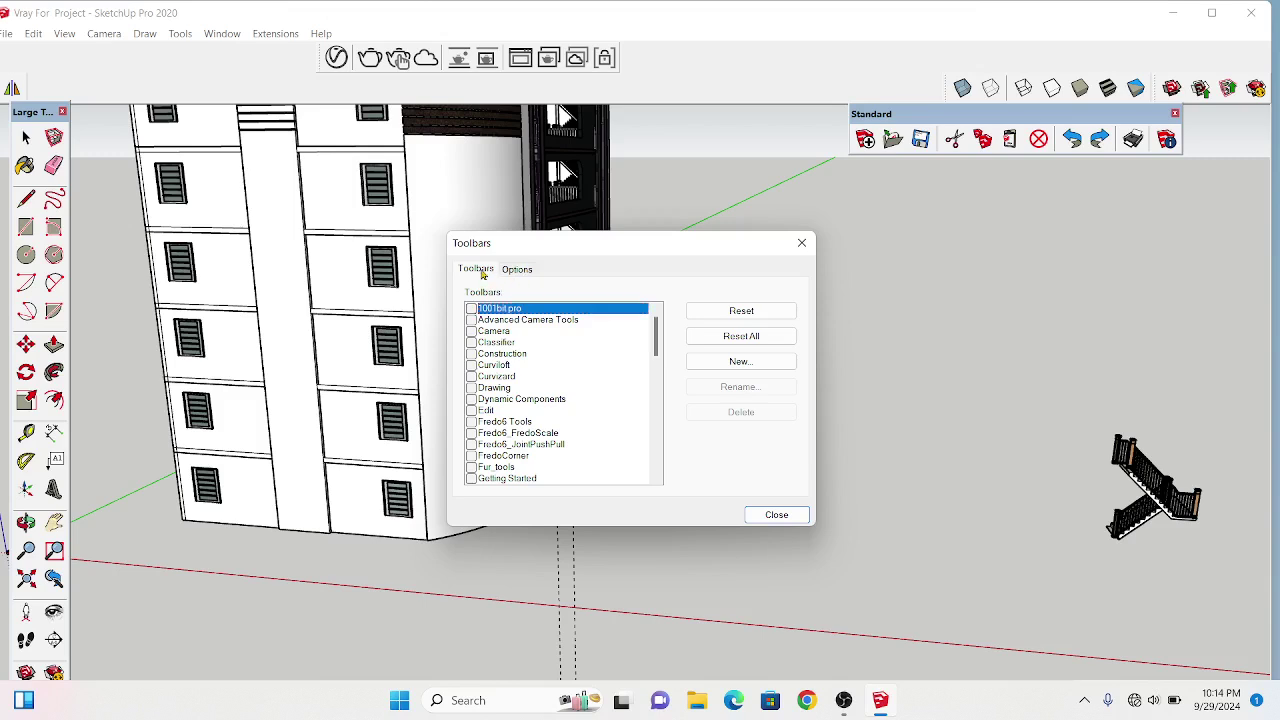
pyautogui.click(514, 270)
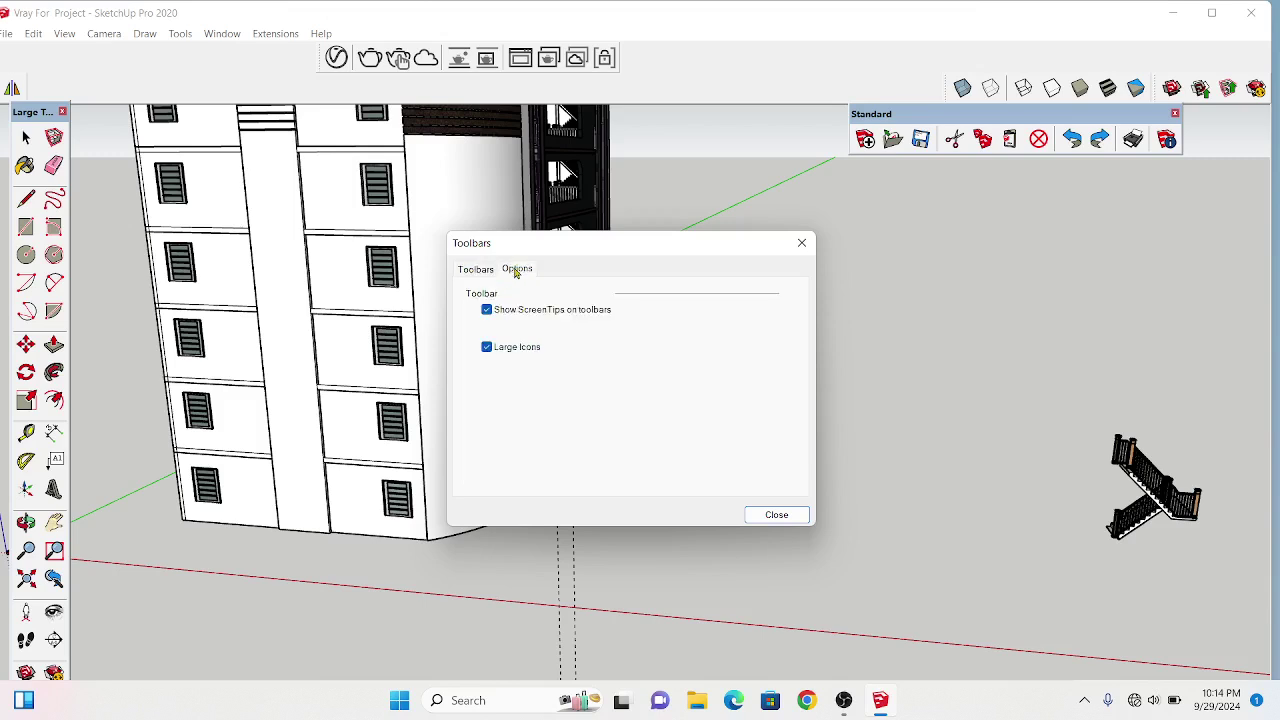
pyautogui.click(476, 270)
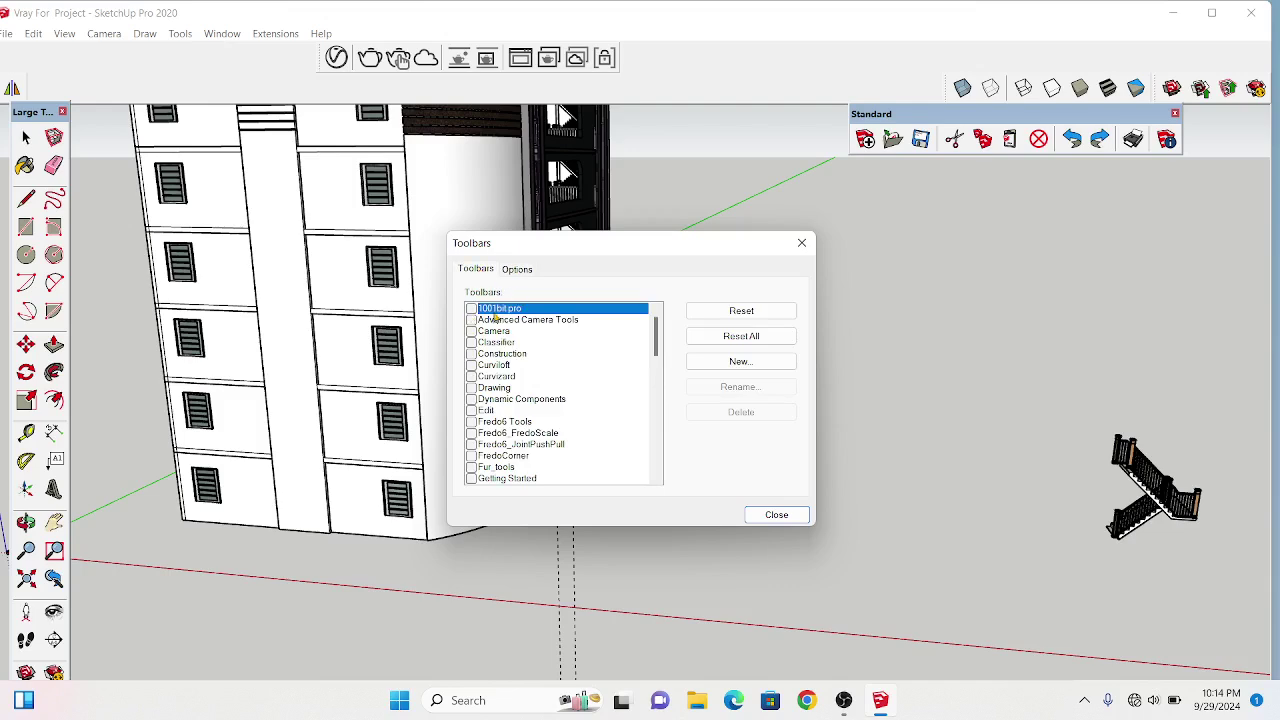
pyautogui.click(471, 309)
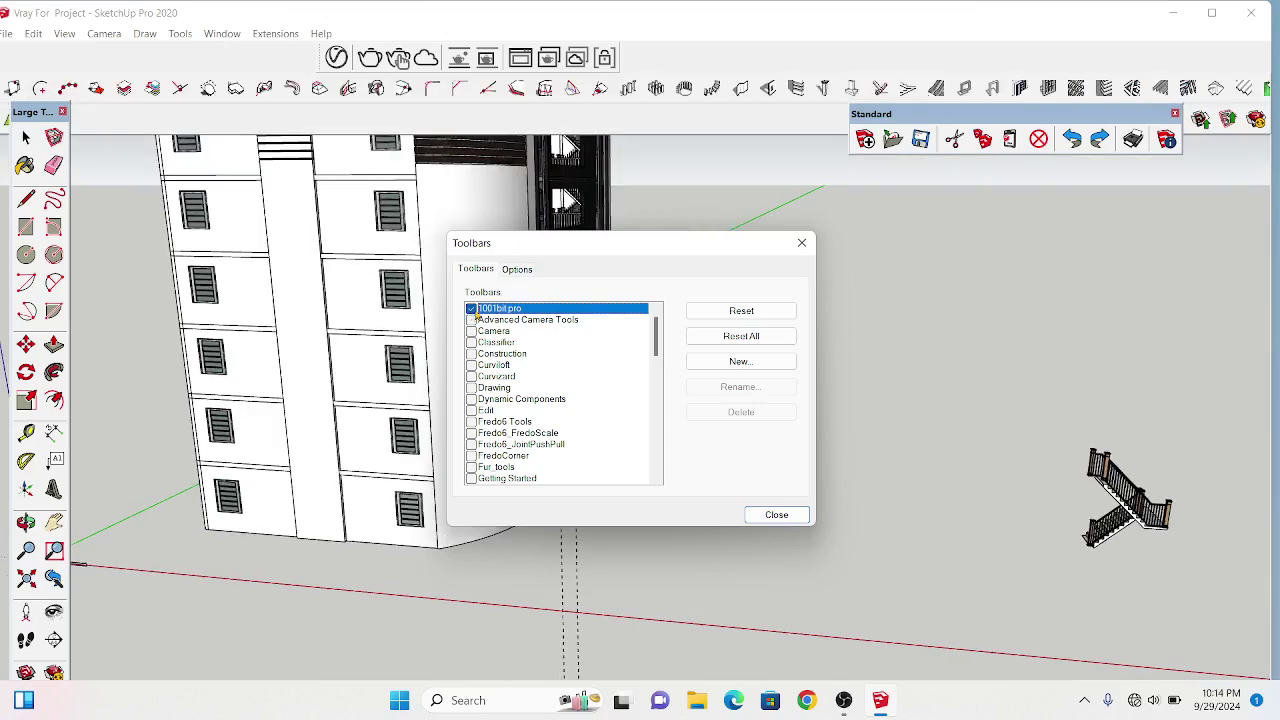
pyautogui.click(776, 514)
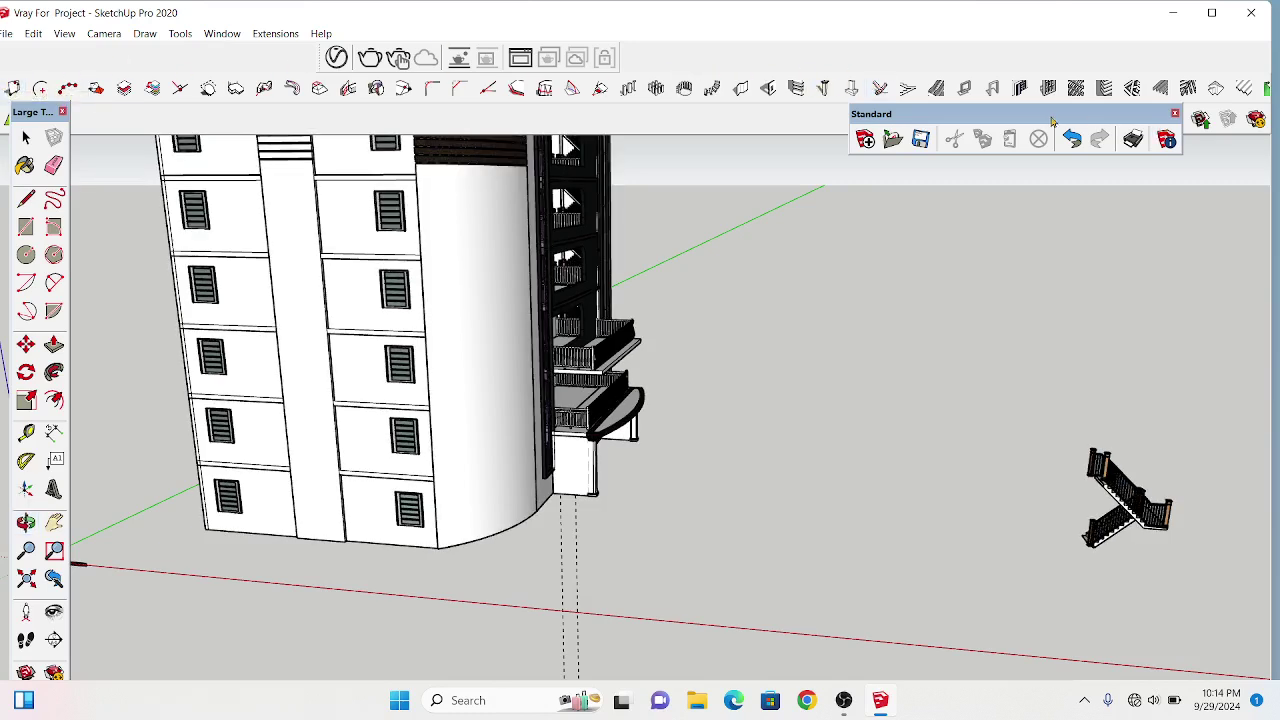
# - Move the floating Standard toolbar lower and undock the Styles toolbar so it floats
pyautogui.moveTo(1050, 116); pyautogui.dragTo(1014, 215)
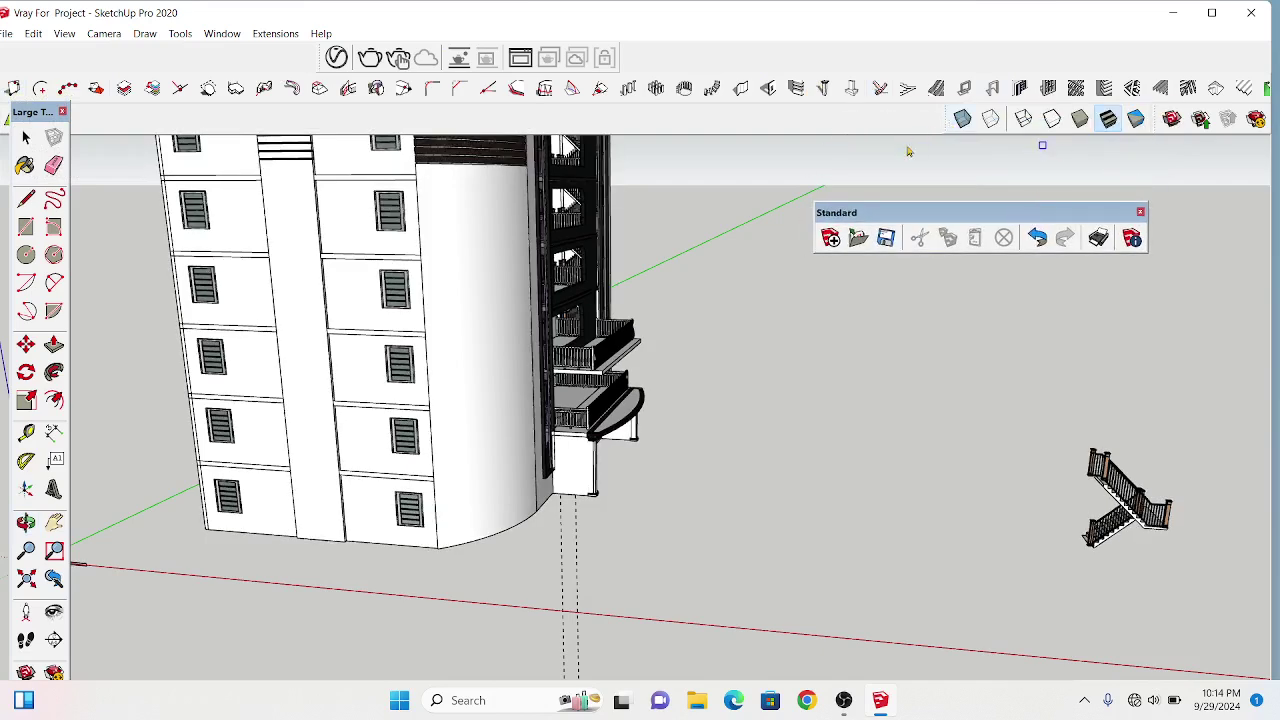
pyautogui.moveTo(946, 119); pyautogui.dragTo(788, 152)
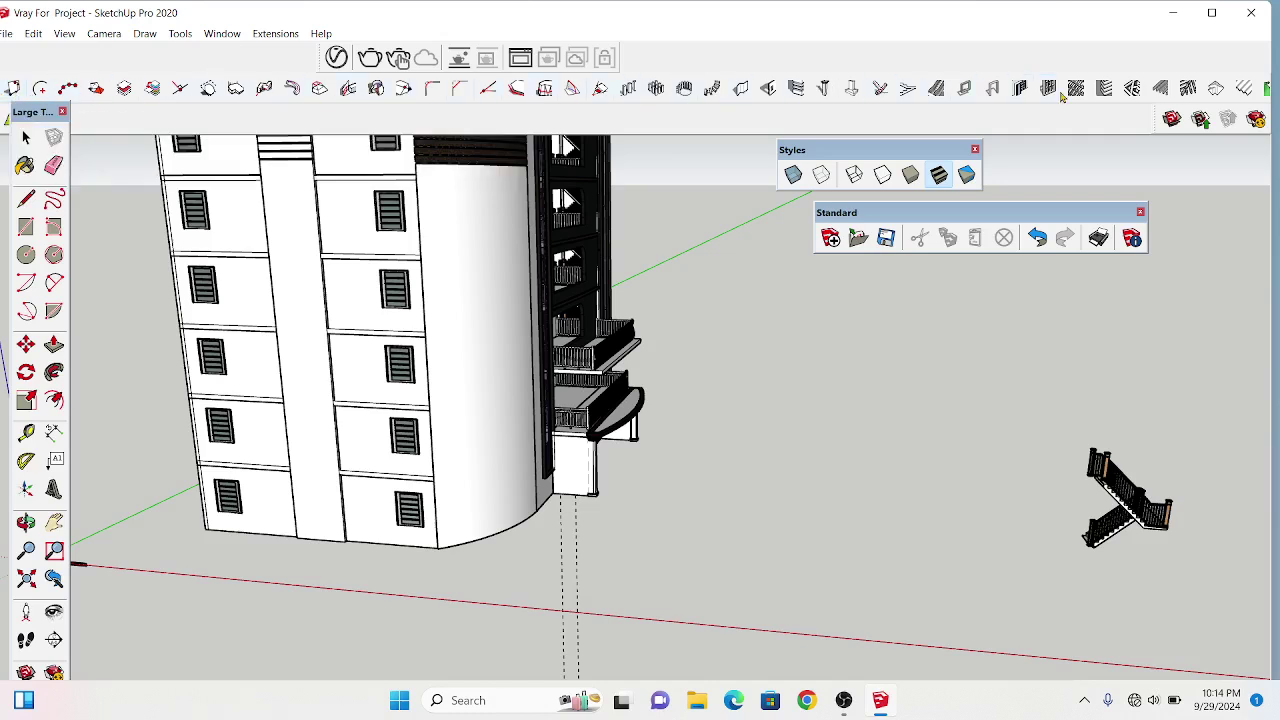
# - Toggle the 1001bit pro toolbar off and on, then close the floating Standard and Styles toolbars
pyautogui.click(65, 35)
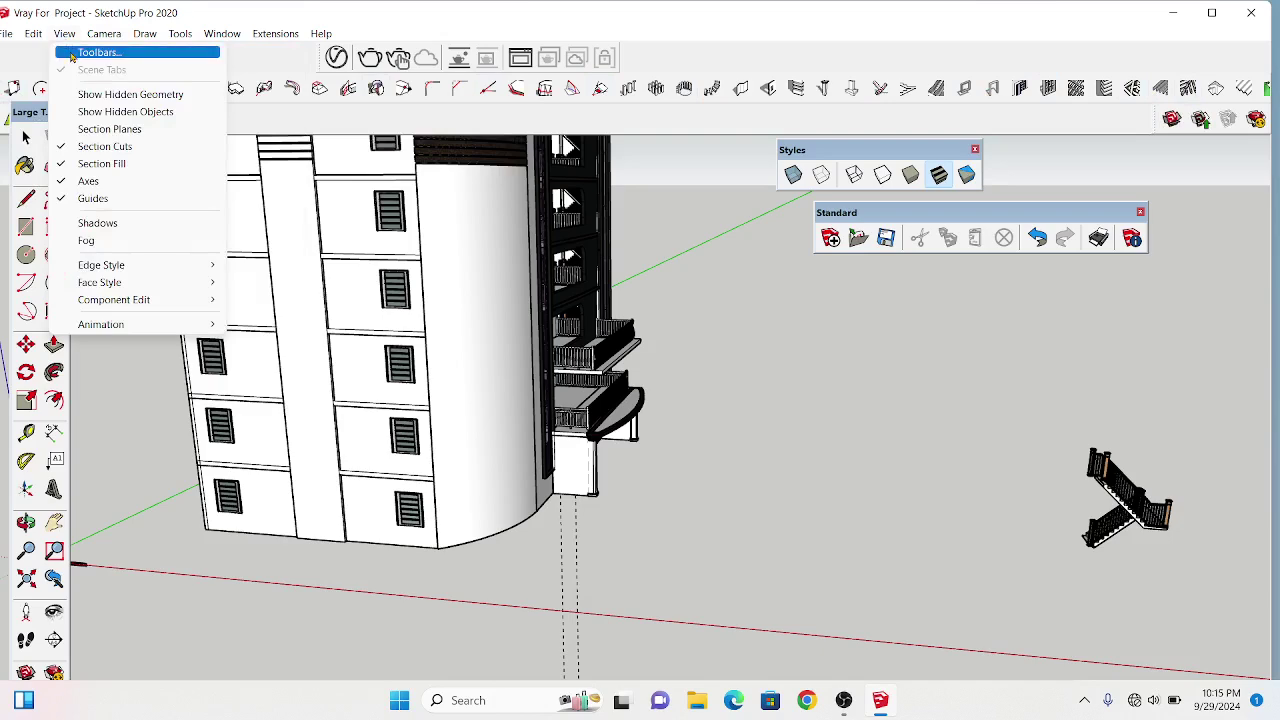
pyautogui.click(98, 52)
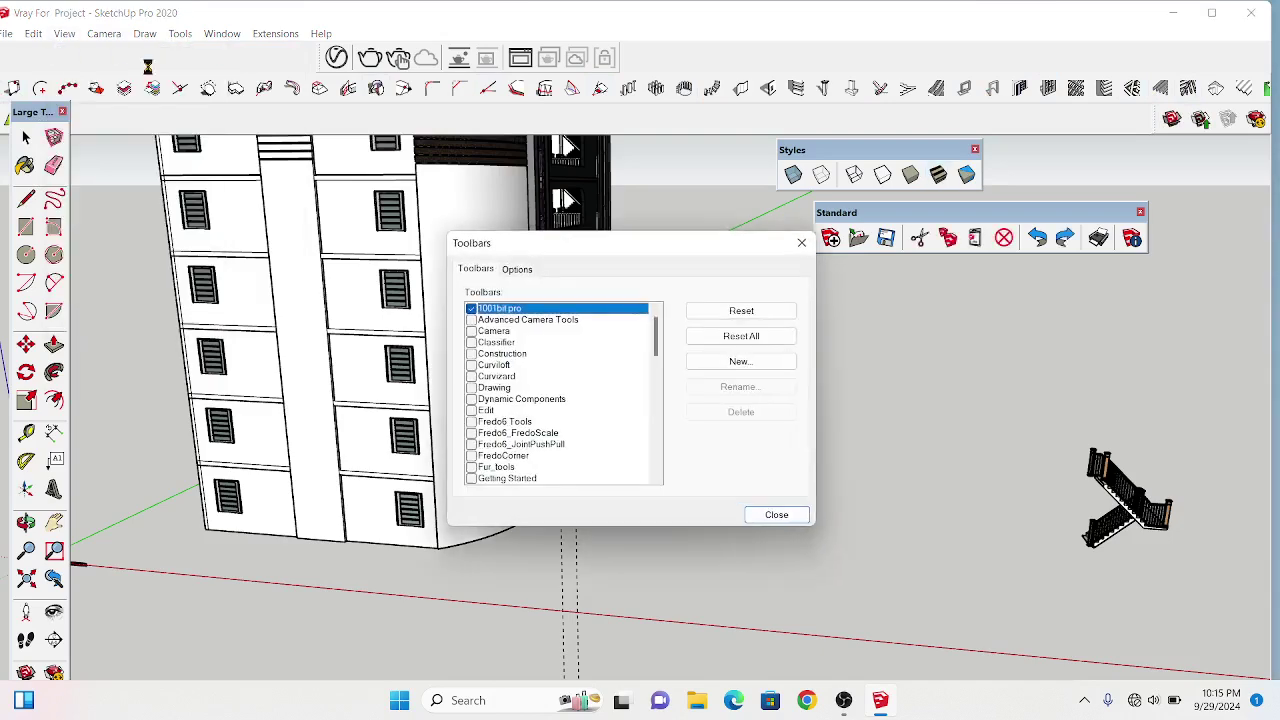
pyautogui.click(471, 309)
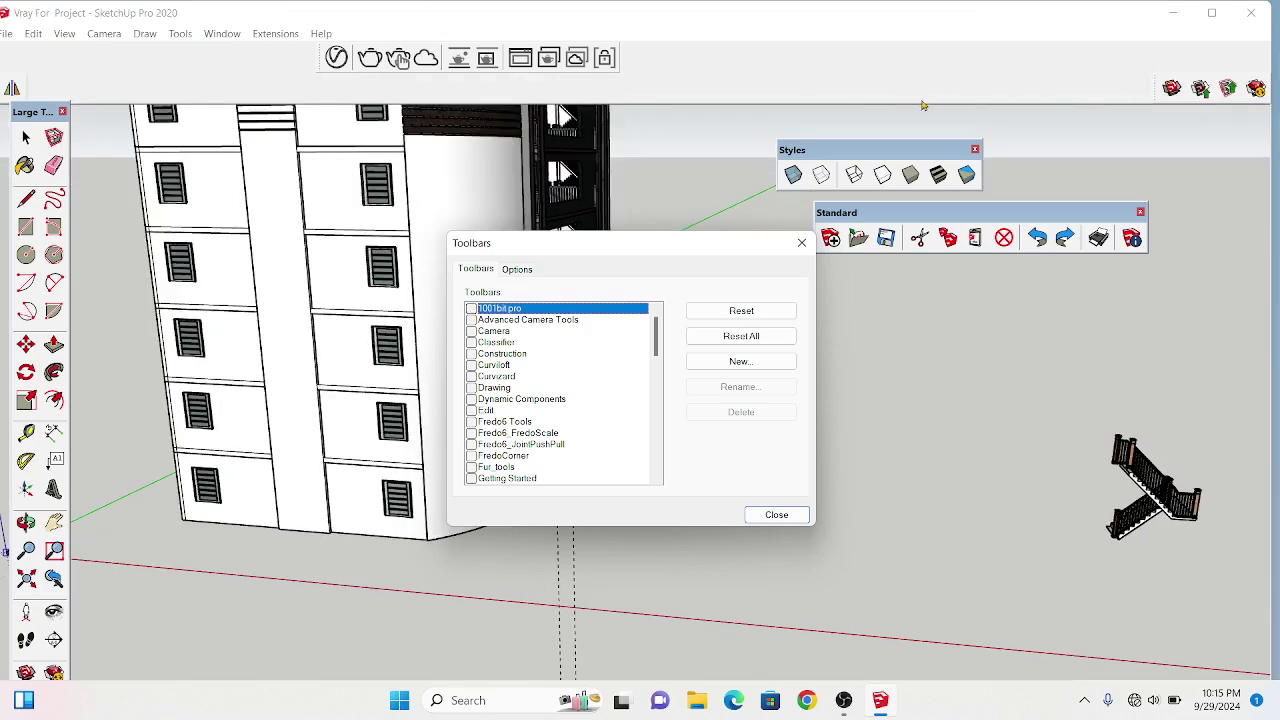
pyautogui.click(471, 310)
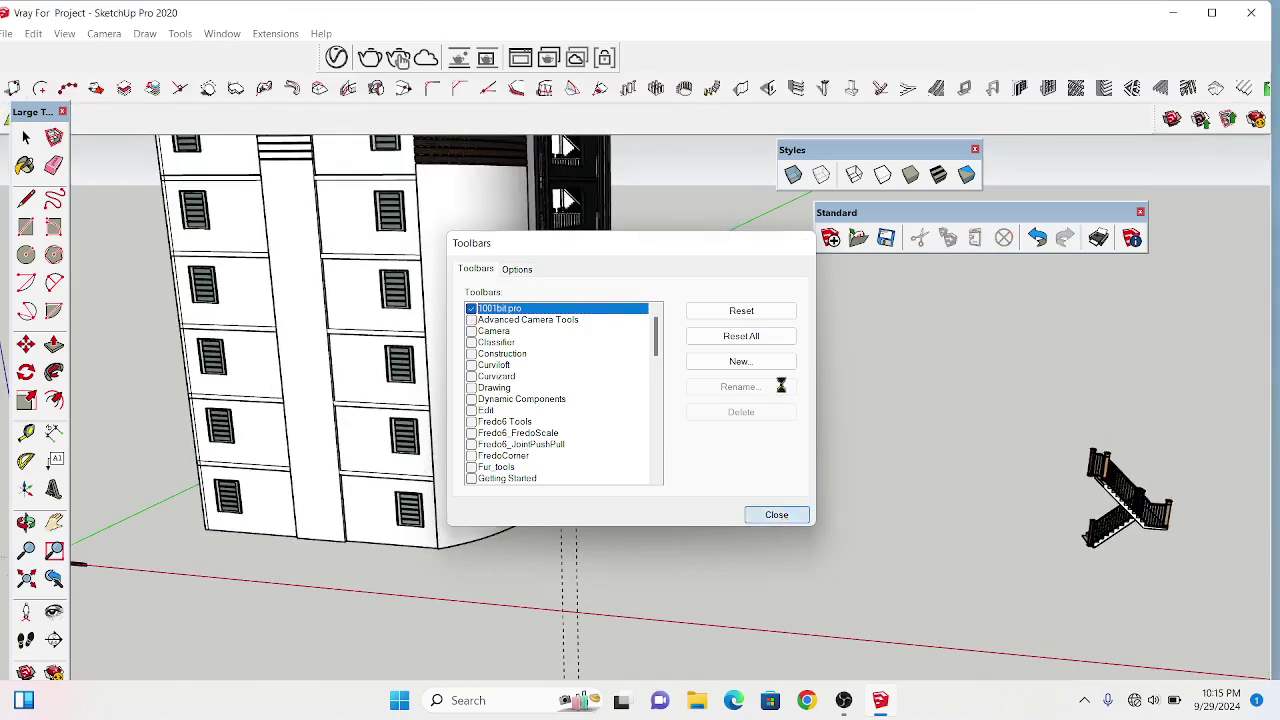
pyautogui.click(801, 242)
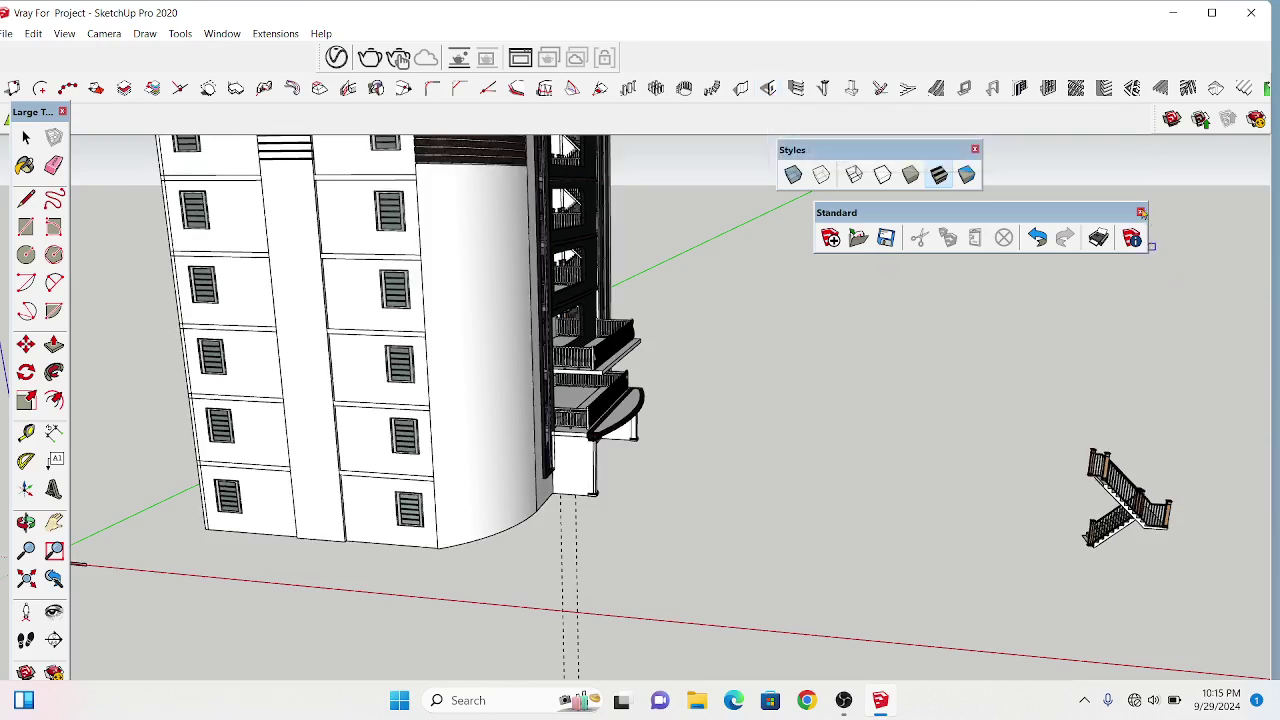
pyautogui.click(1140, 212)
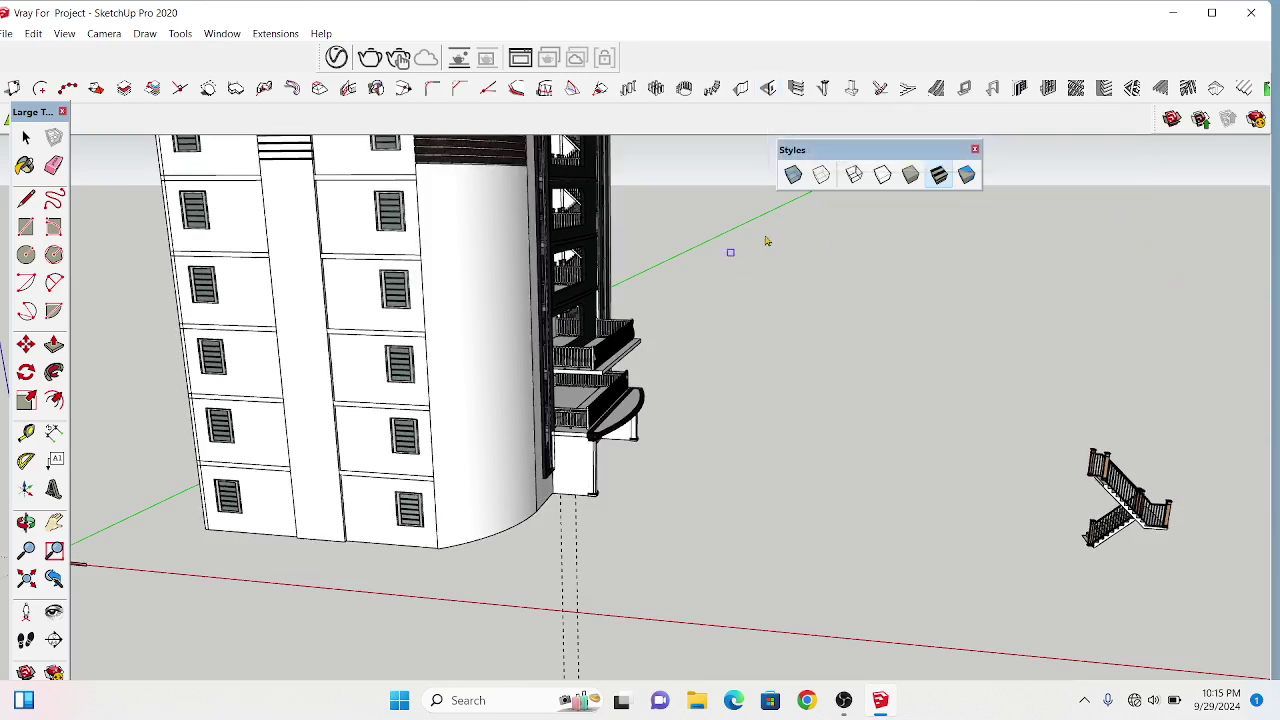
pyautogui.click(975, 150)
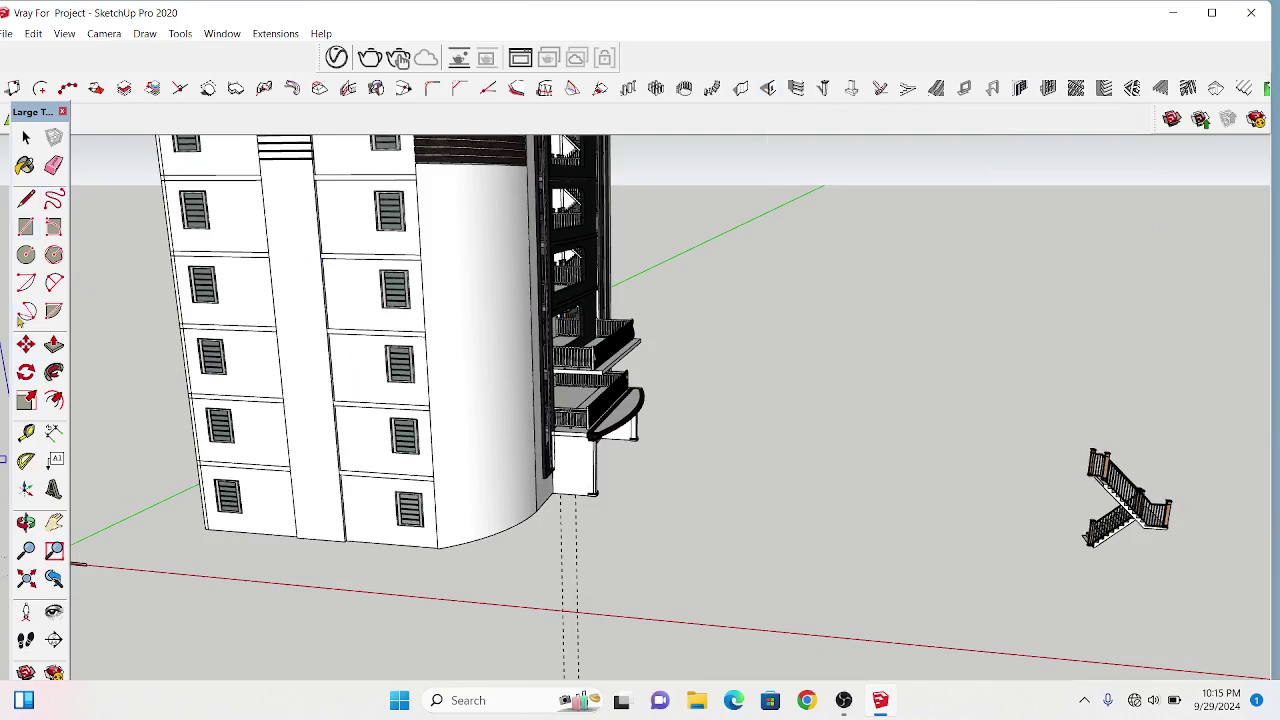
# - Draw a small rectangular footprint on the ground beside the building
pyautogui.click(26, 227)
pyautogui.moveTo(718, 563); pyautogui.dragTo(711, 512, button='middle')
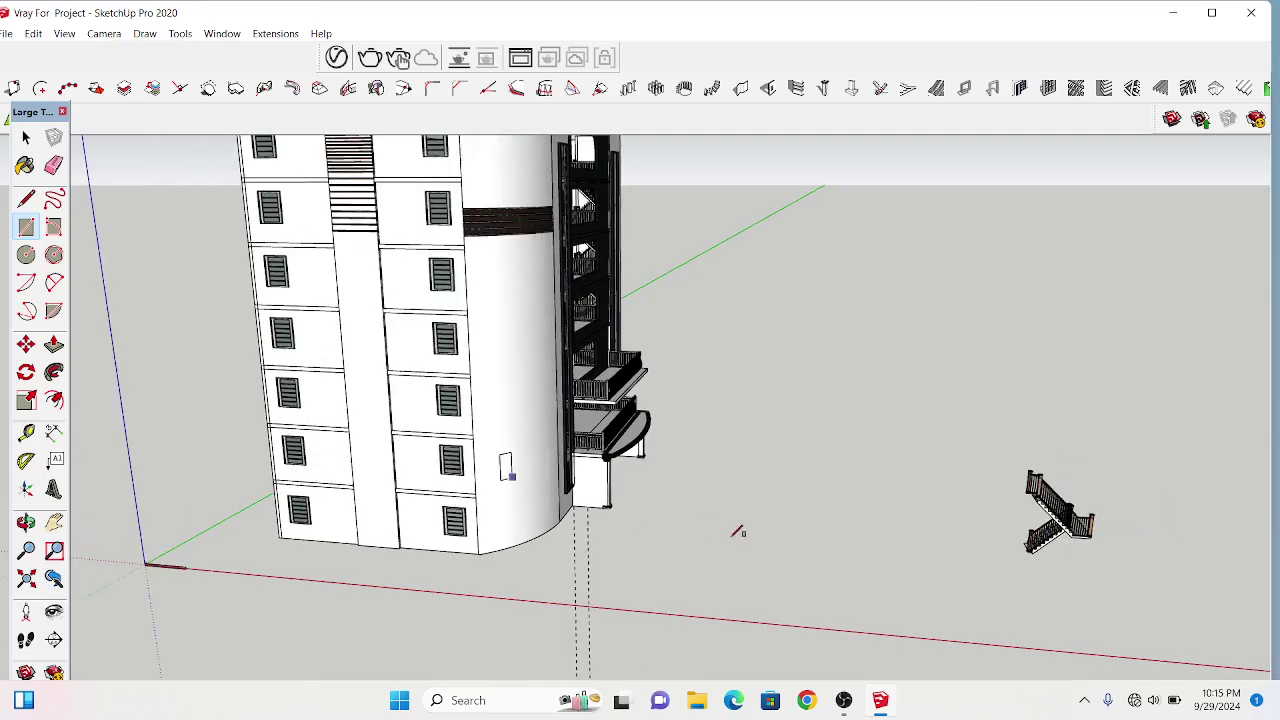
pyautogui.click(757, 535)
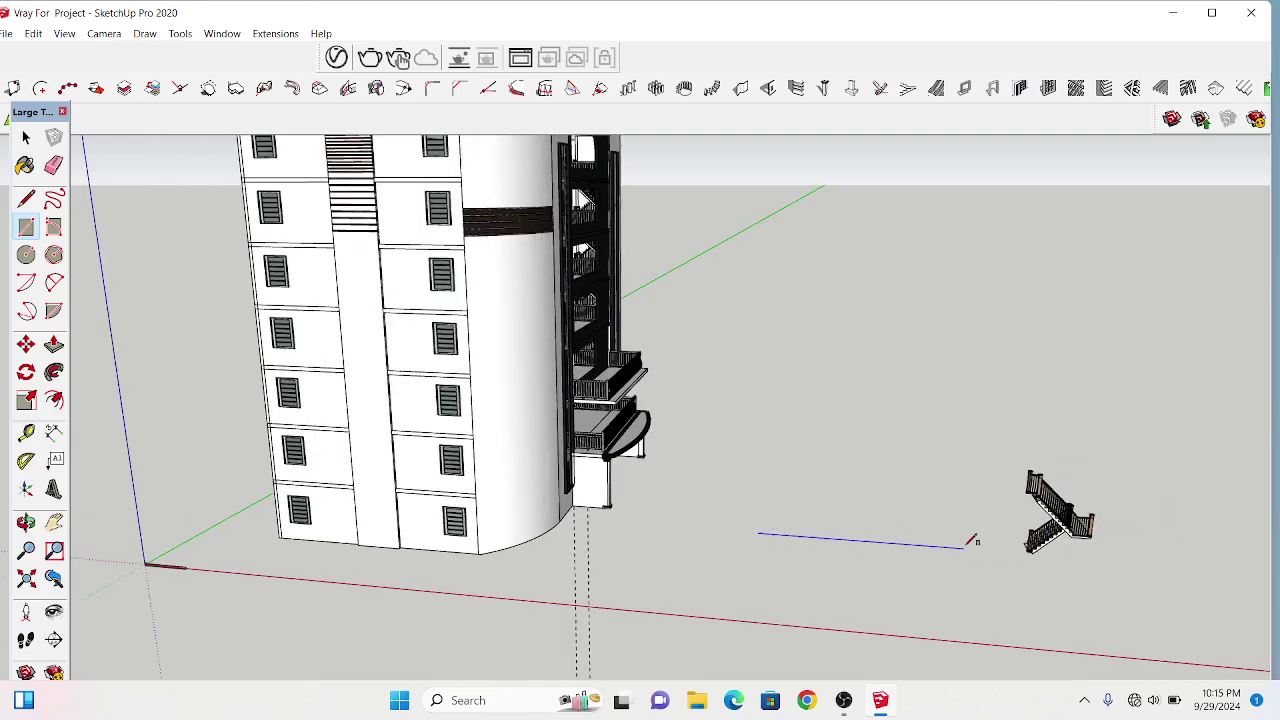
pyautogui.scroll(2, 978, 540)
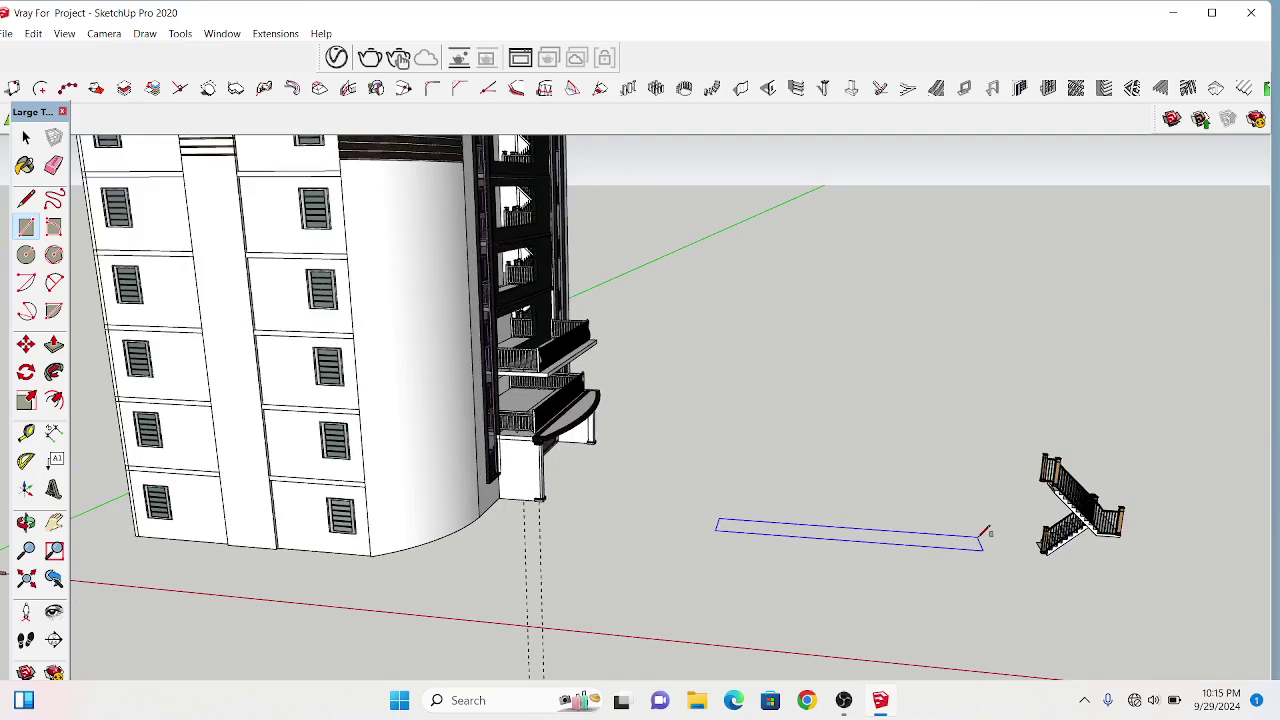
pyautogui.scroll(1, 985, 535)
pyautogui.scroll(1, 985, 535)
pyautogui.scroll(1, 985, 535)
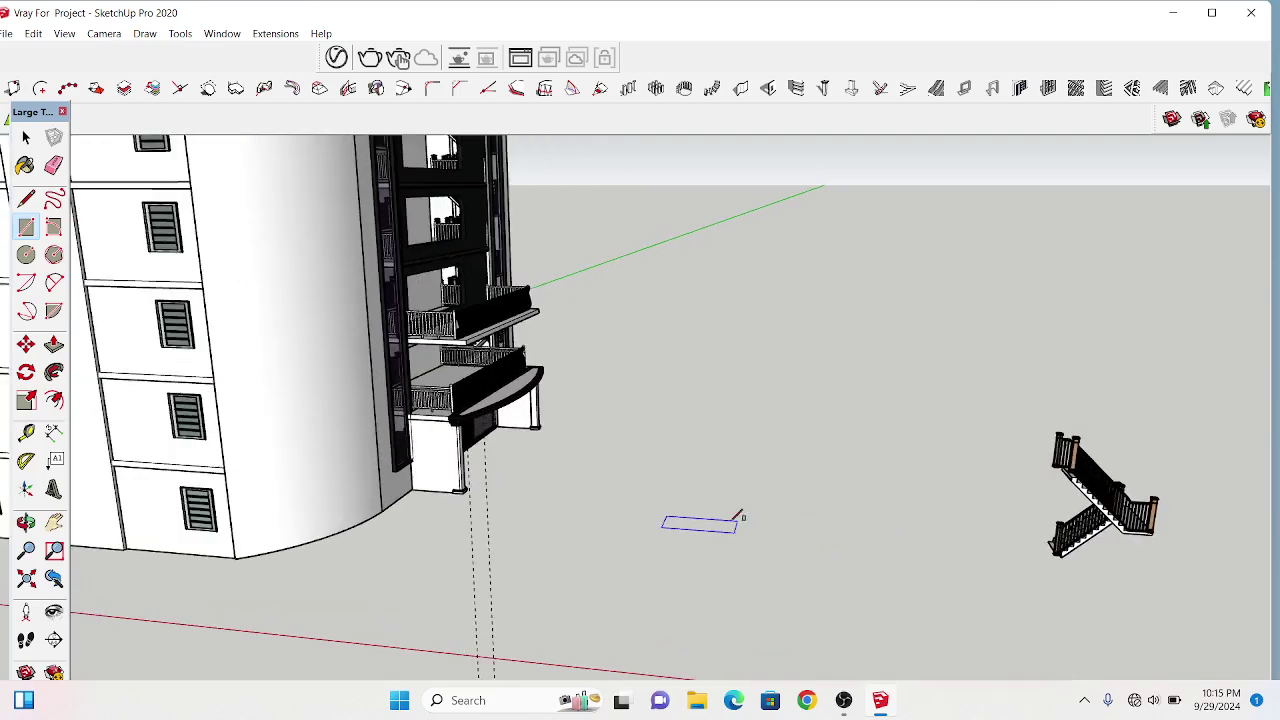
pyautogui.scroll(1, 688, 505)
pyautogui.scroll(1, 688, 500)
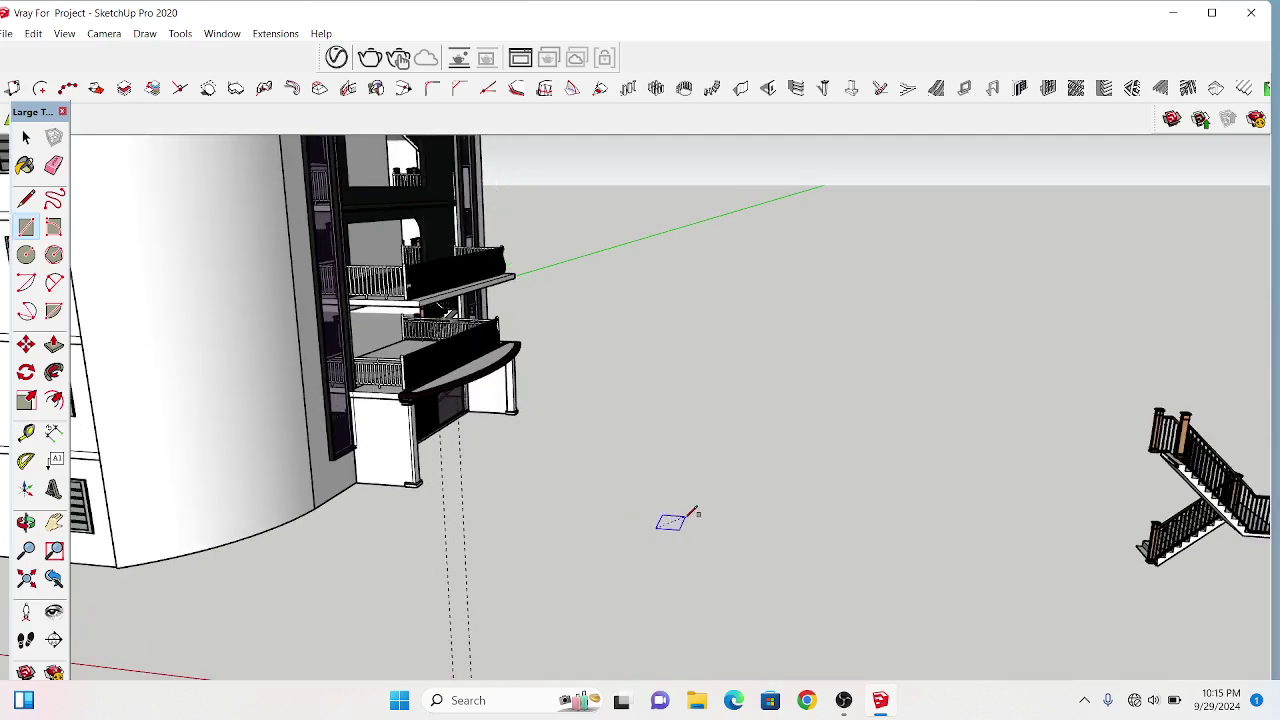
pyautogui.click(694, 511)
# - Push/Pull the rectangle up into a tall column and make it a group
pyautogui.click(54, 344)
pyautogui.click(670, 525)
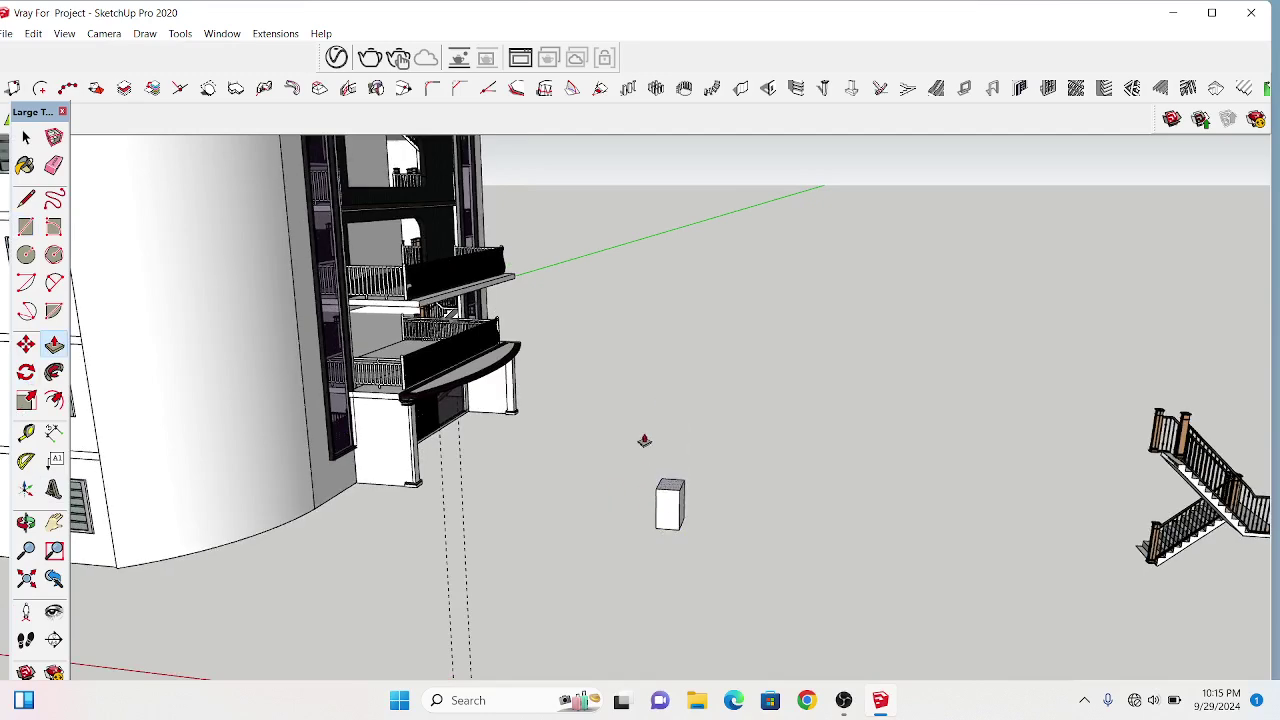
pyautogui.click(663, 274)
pyautogui.press('space')
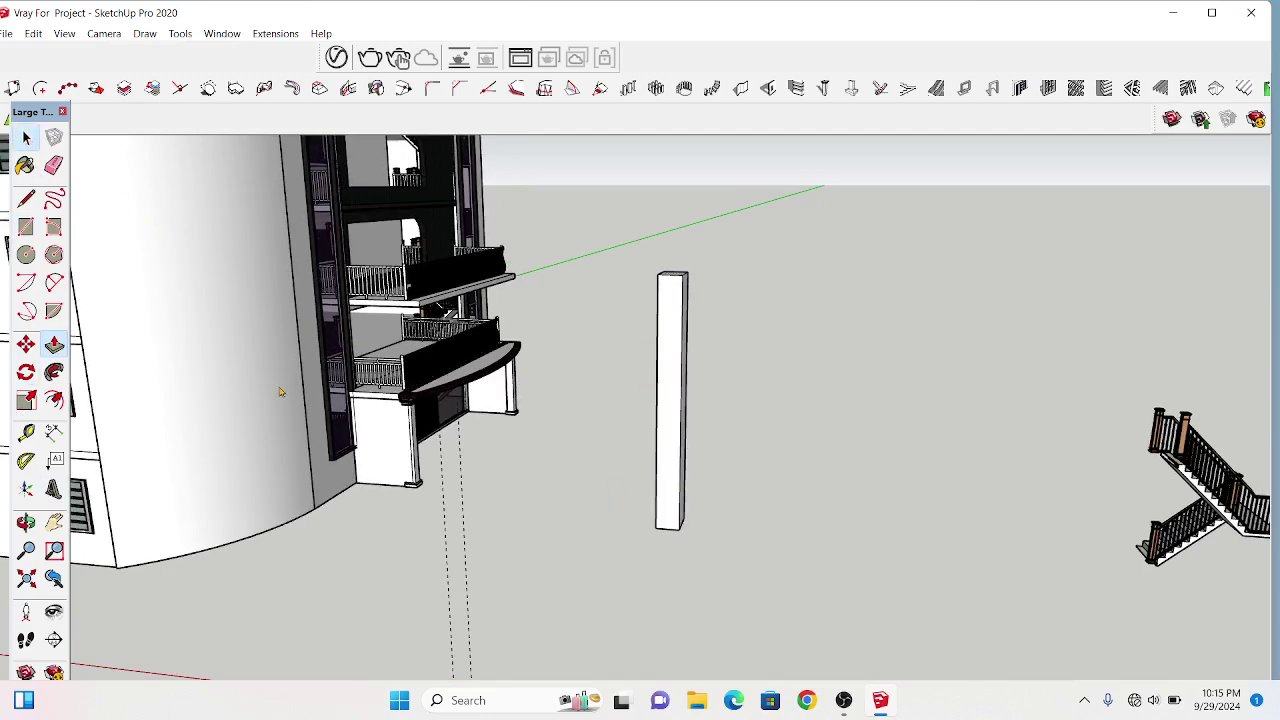
pyautogui.tripleClick(663, 516)
pyautogui.rightClick(660, 513)
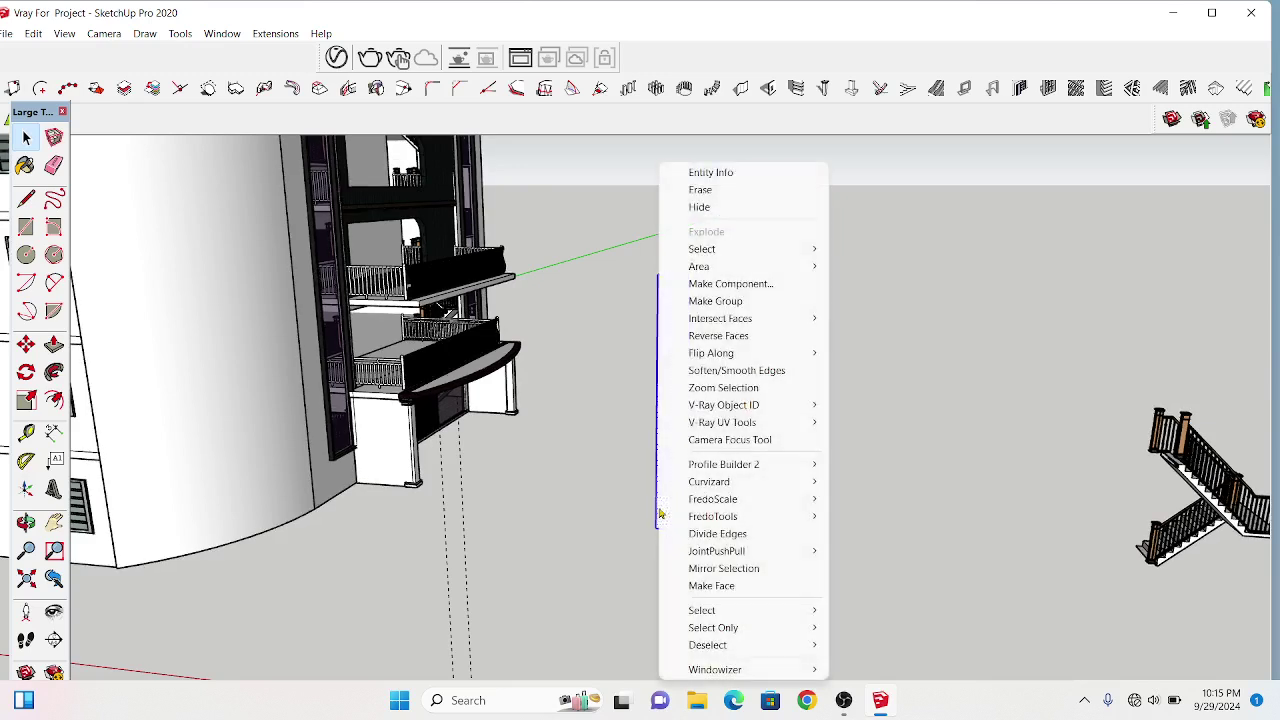
pyautogui.click(700, 303)
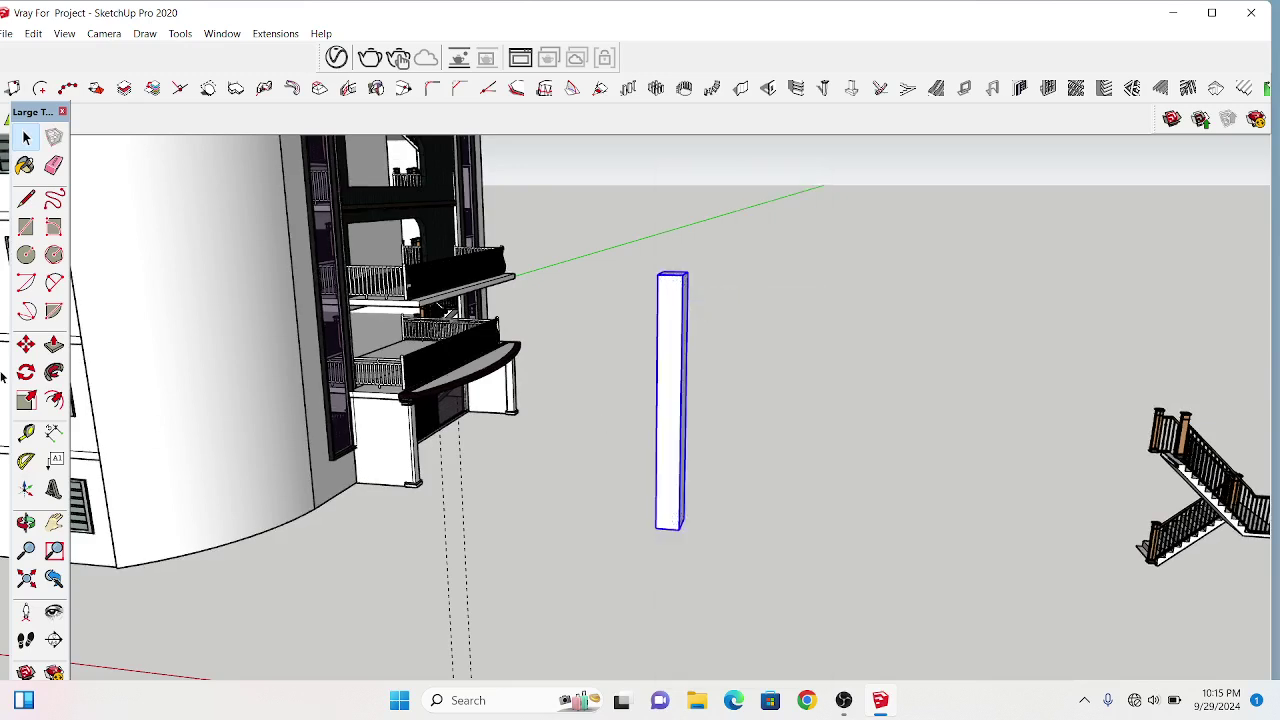
# - Copy the column with Move and Ctrl, placing it further along the red axis
pyautogui.click(26, 344)
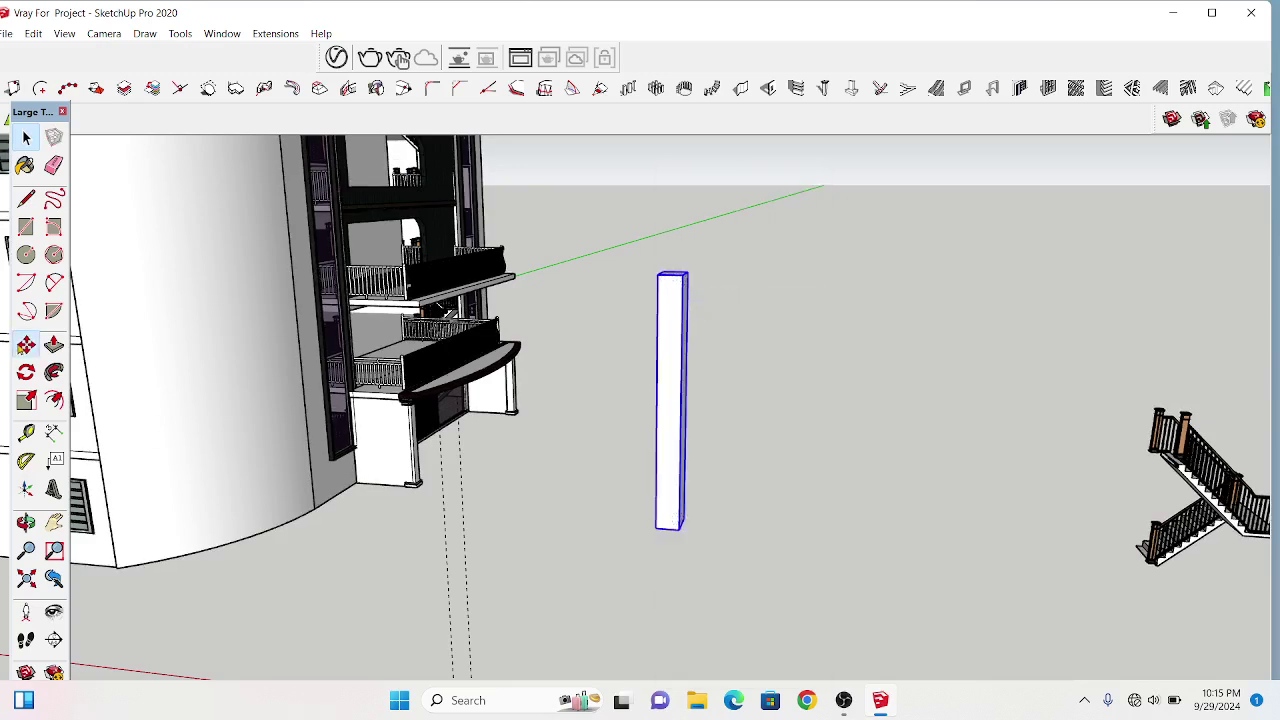
pyautogui.click(652, 528)
pyautogui.press('ctrl')
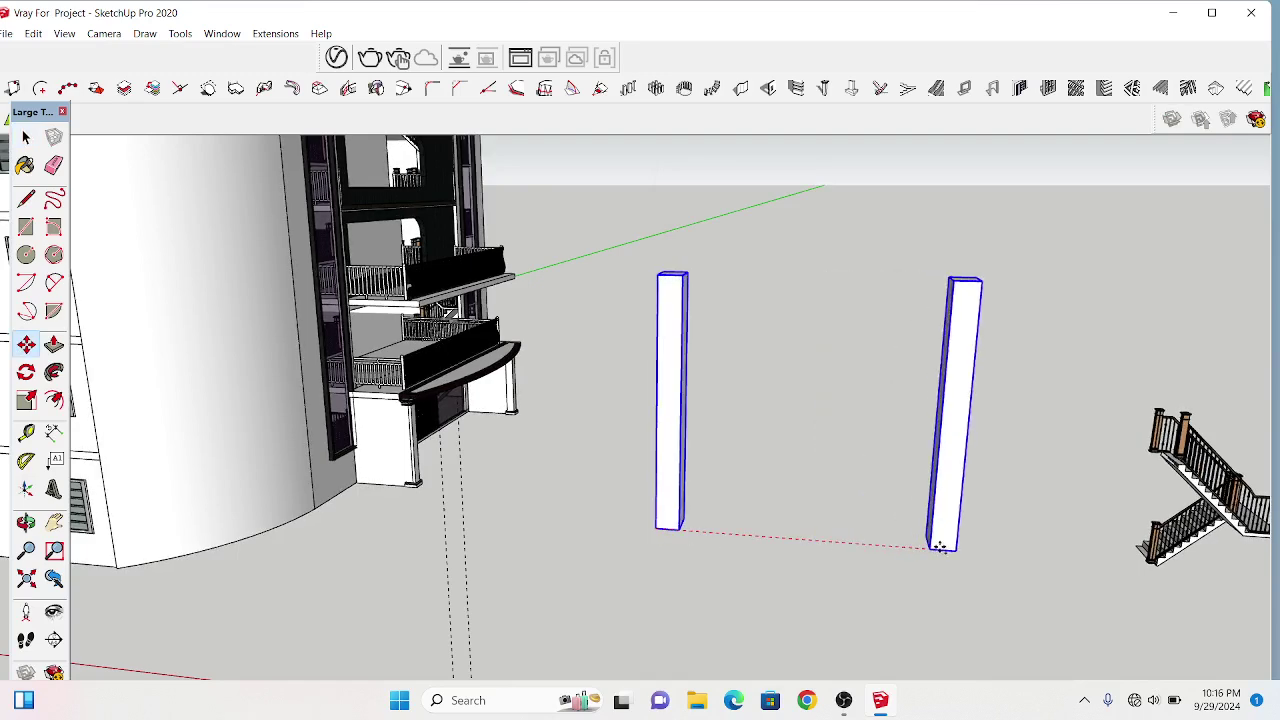
pyautogui.click(940, 547)
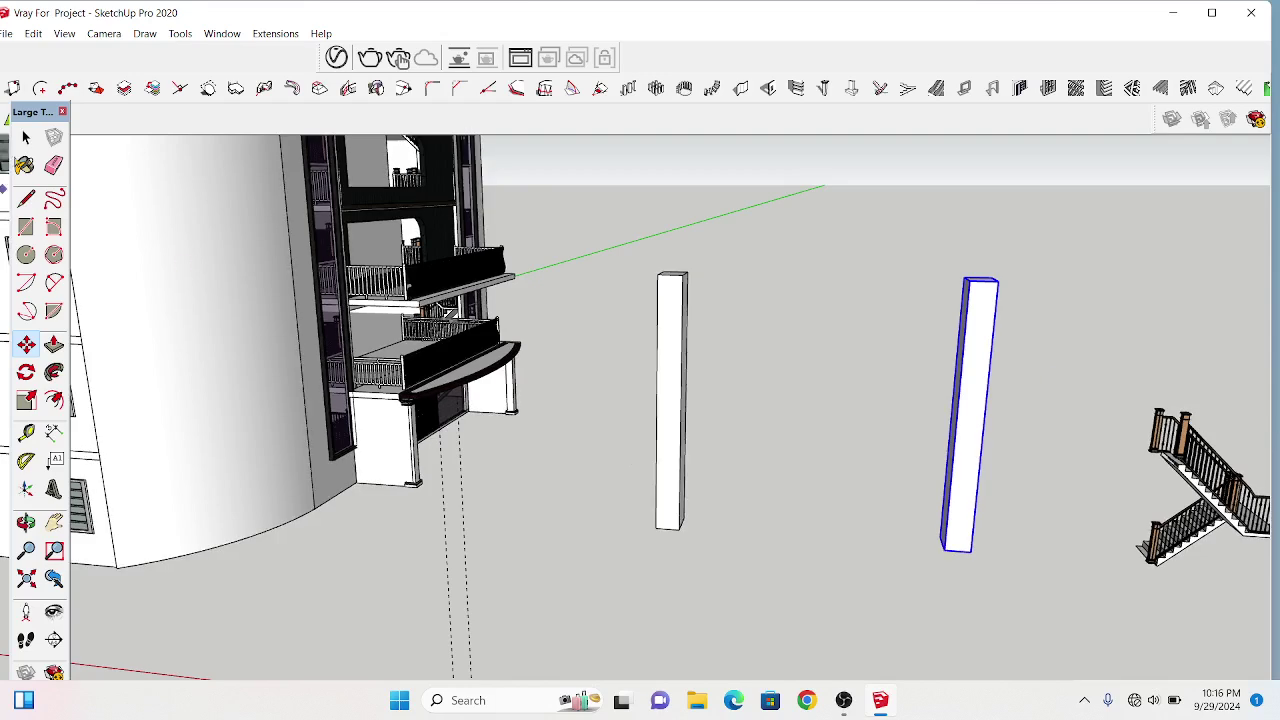
pyautogui.click(26, 227)
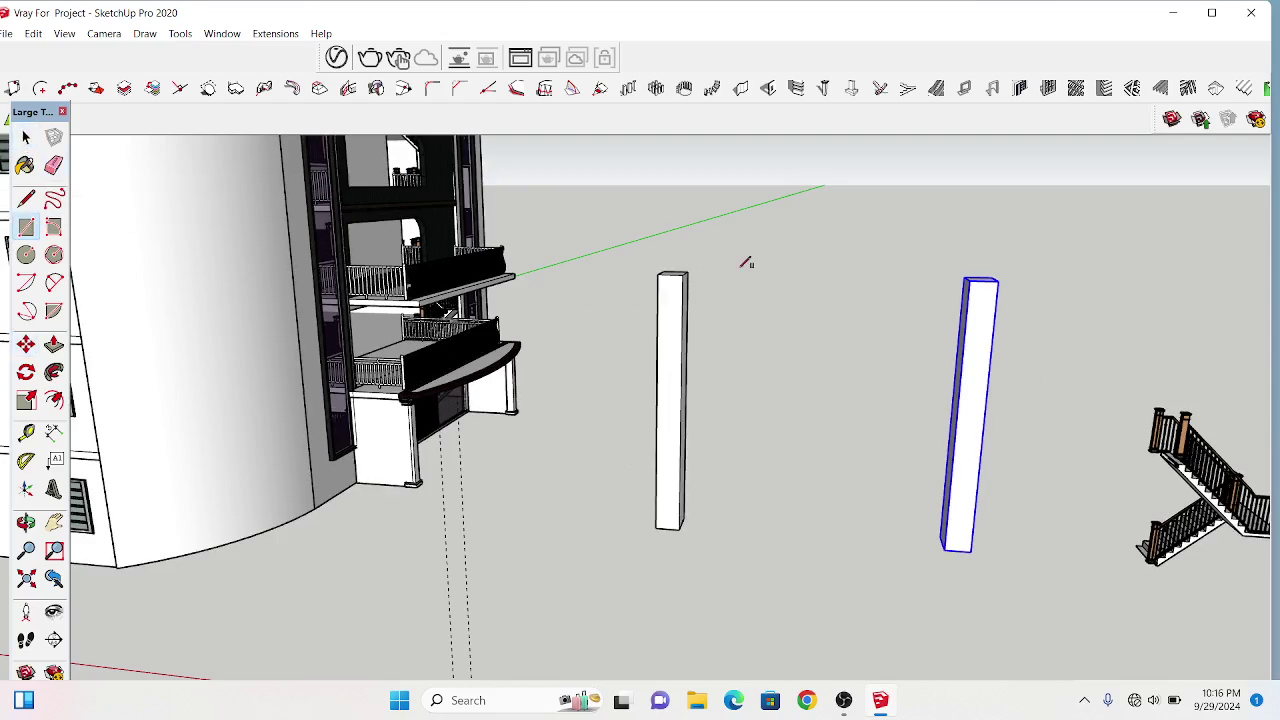
pyautogui.scroll(5, 808, 249)
# - Draw a rectangle from the left column's top corner to the right column's base and push it thin
pyautogui.scroll(-3, 329, 314)
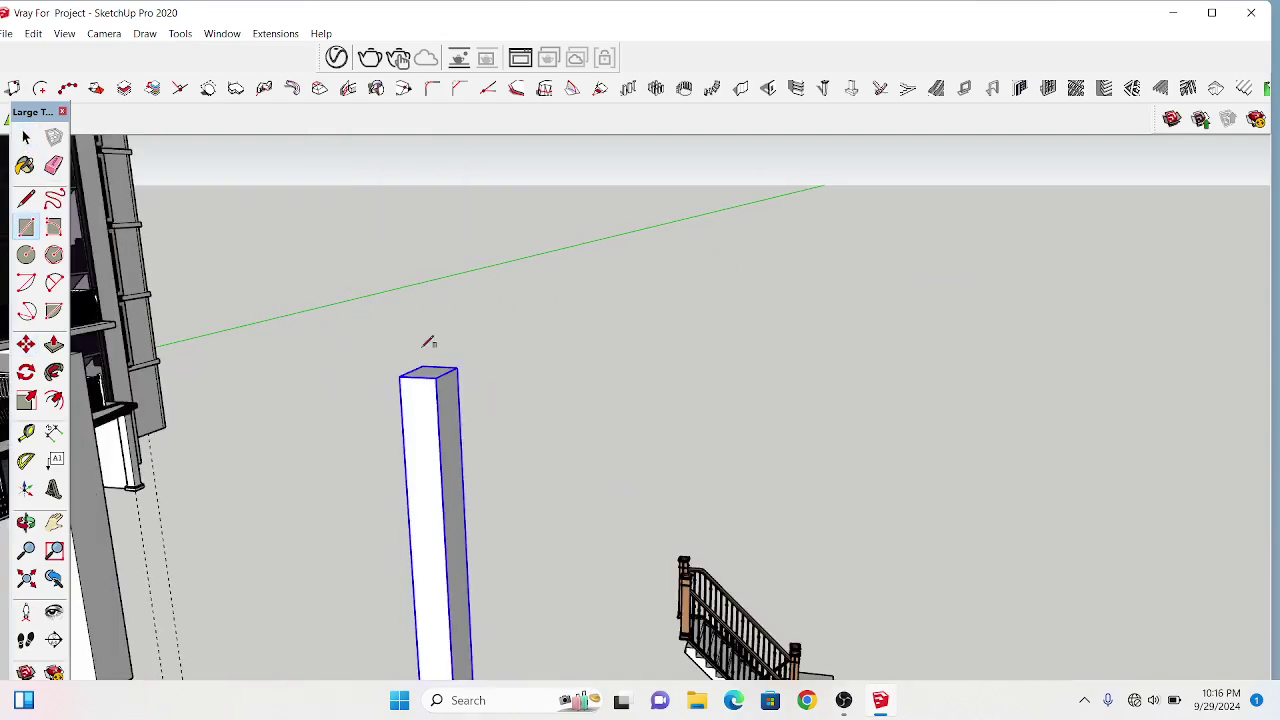
pyautogui.scroll(-2, 586, 354)
pyautogui.scroll(-1, 625, 363)
pyautogui.click(265, 357)
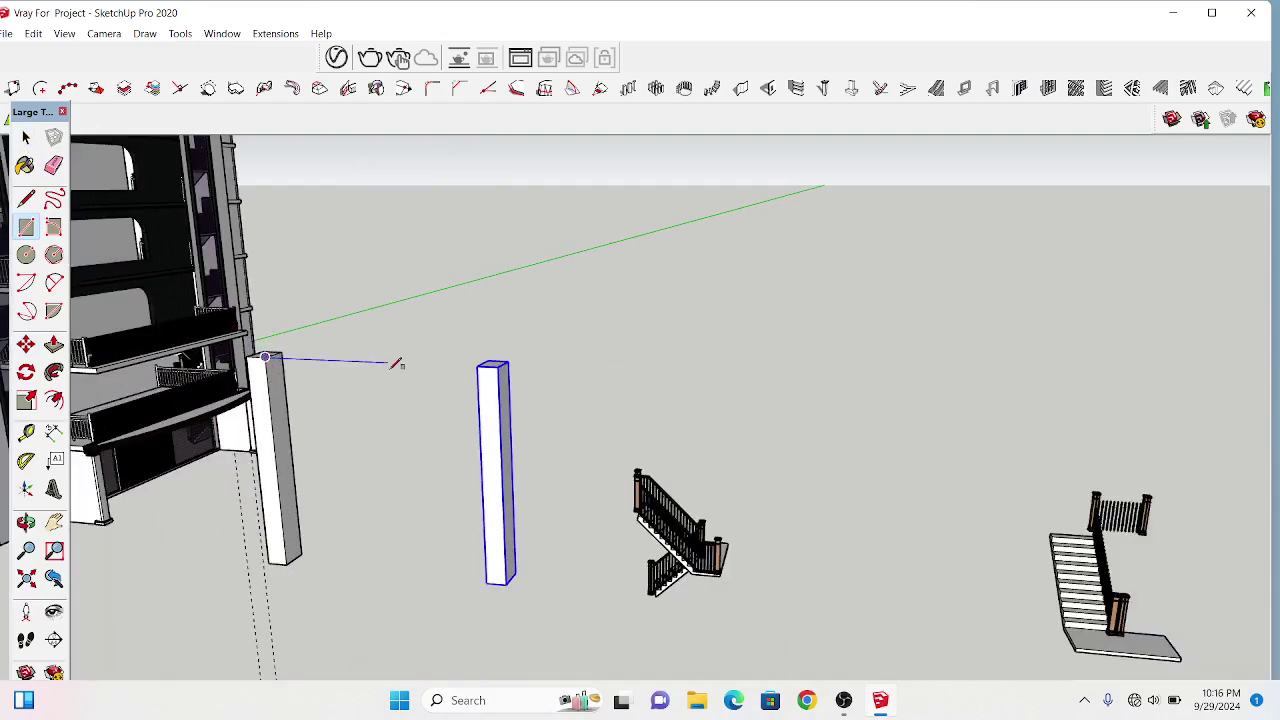
pyautogui.click(487, 581)
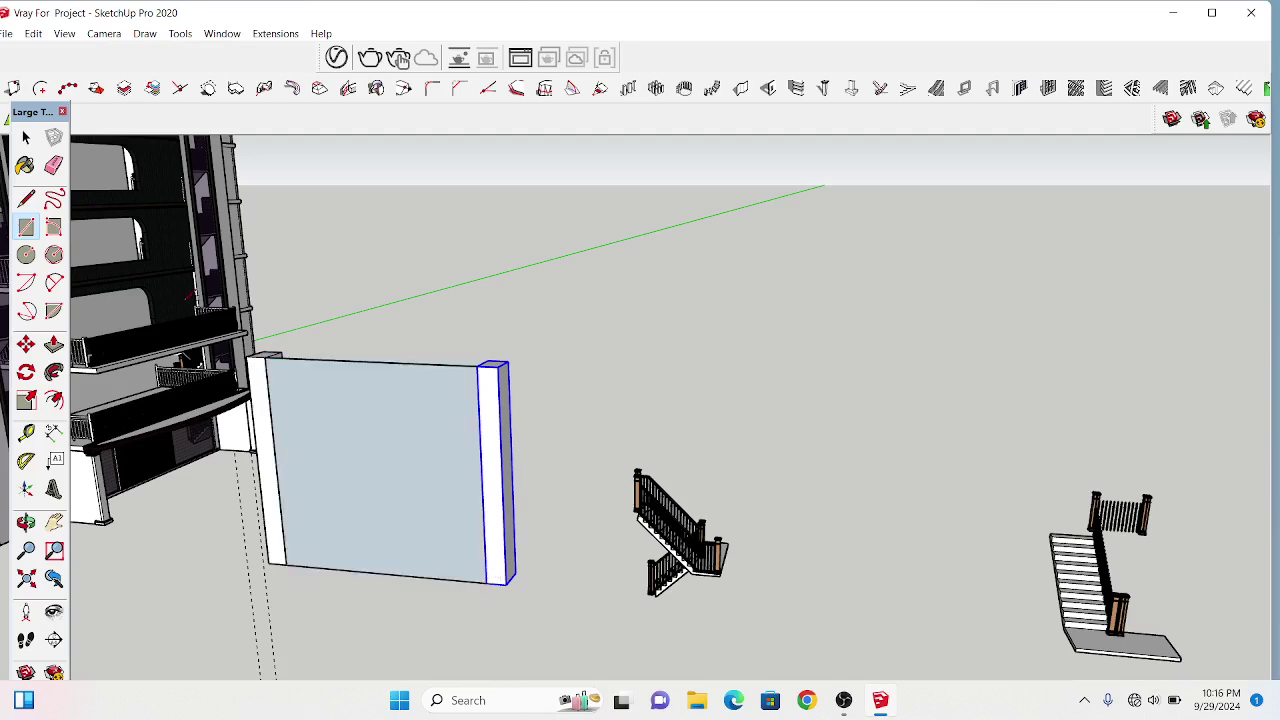
pyautogui.click(54, 344)
pyautogui.scroll(3, 298, 370)
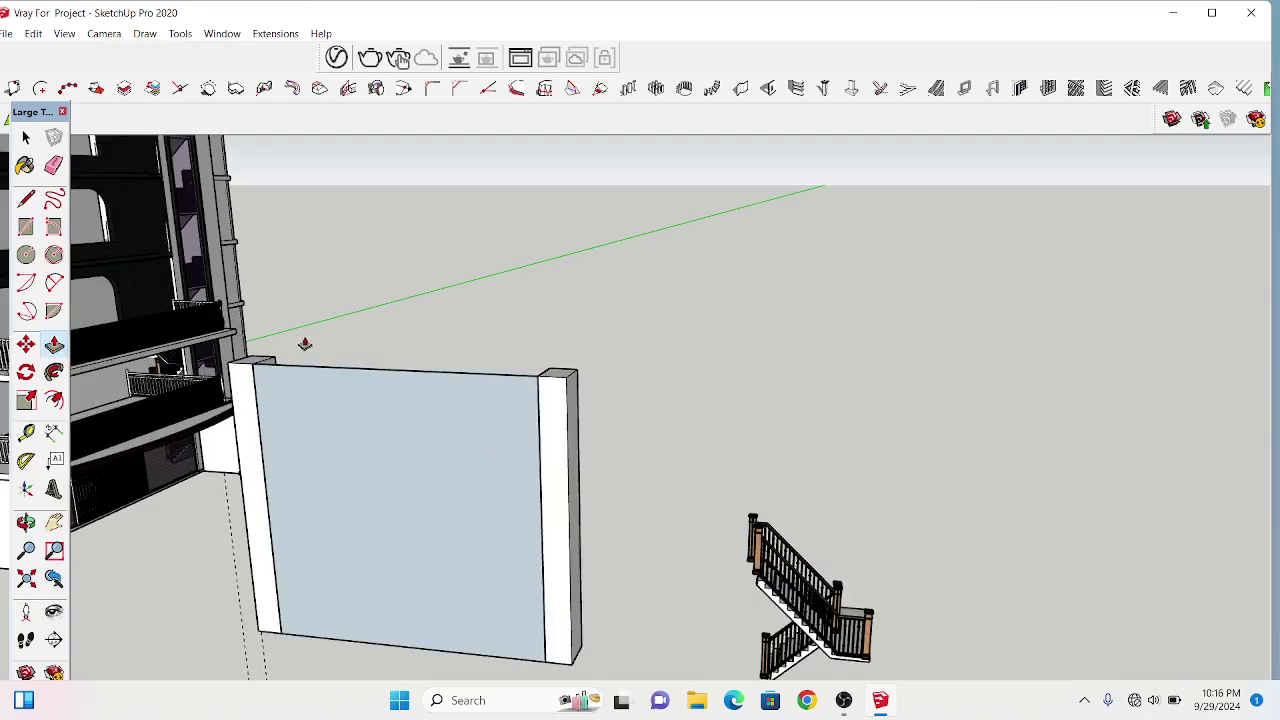
pyautogui.scroll(3, 306, 346)
pyautogui.click(390, 438)
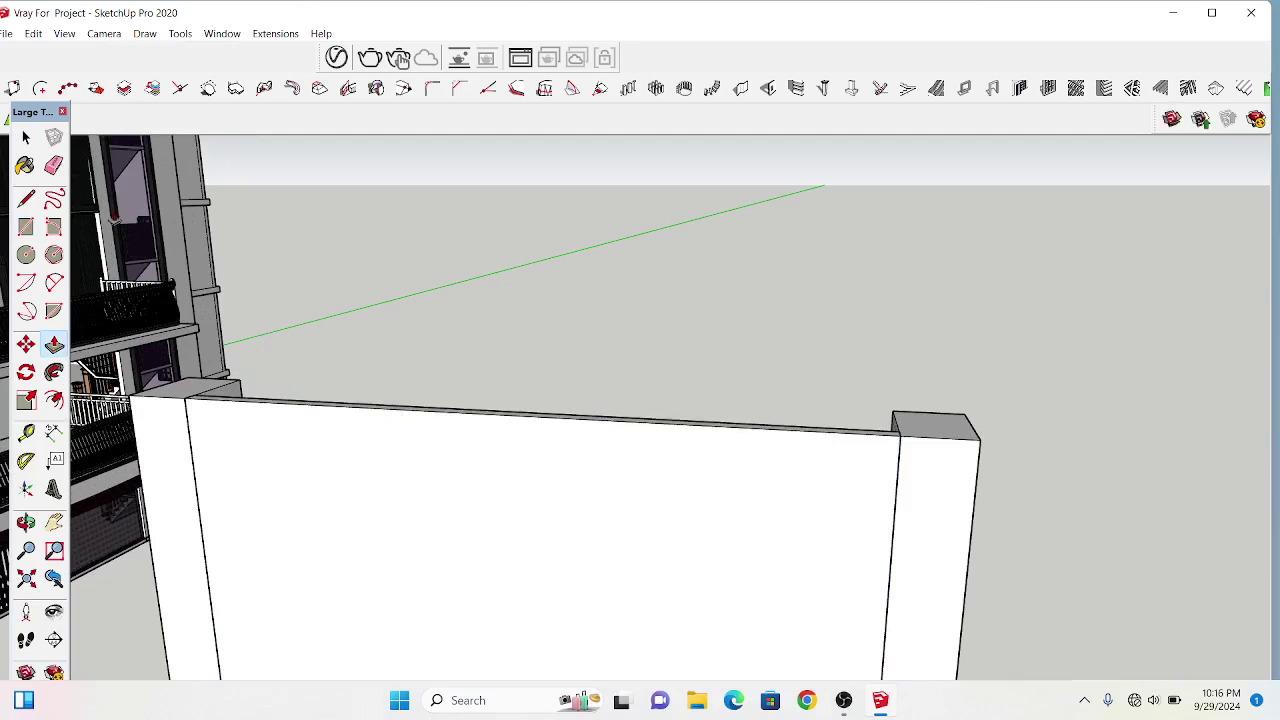
# - Orbit around the new wall to inspect its top edge
pyautogui.click(26, 138)
pyautogui.scroll(-3, 737, 390)
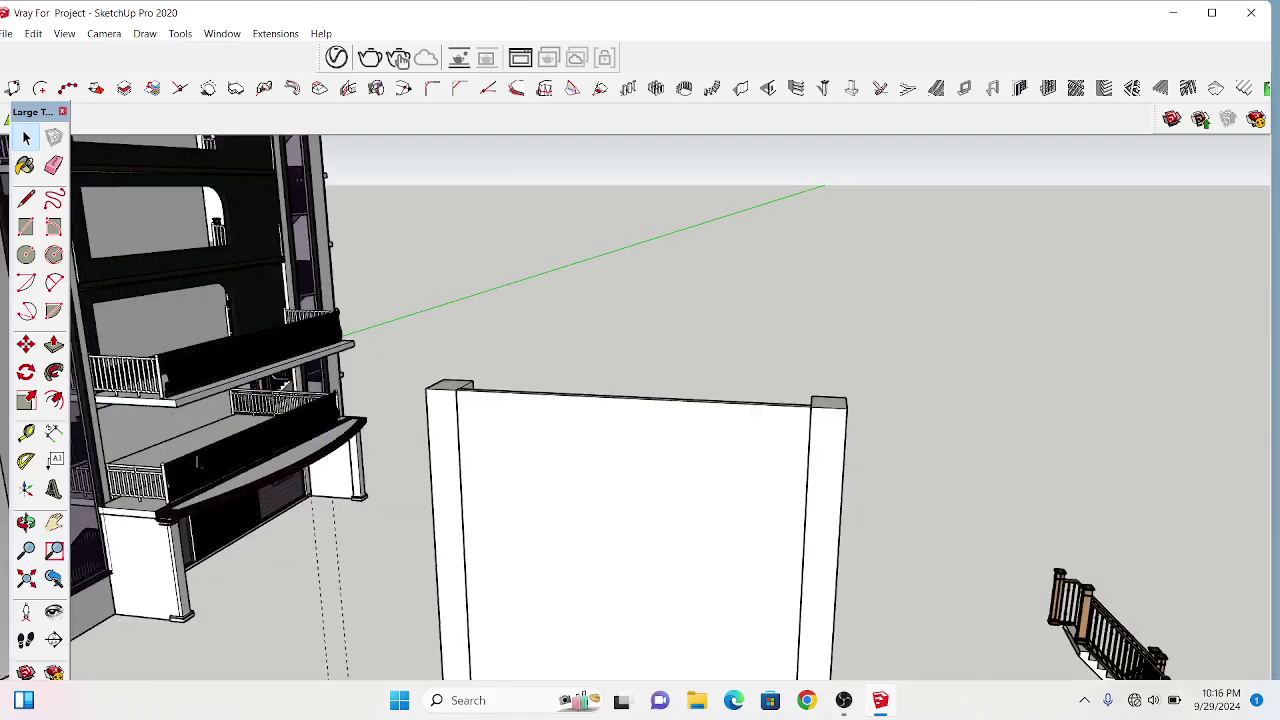
pyautogui.click(26, 521)
pyautogui.moveTo(563, 471)
pyautogui.mouseDown()
pyautogui.moveTo(620, 497)
pyautogui.moveTo(629, 520)
pyautogui.moveTo(598, 487)
pyautogui.moveTo(583, 503)
pyautogui.moveTo(434, 443)
pyautogui.mouseUp()
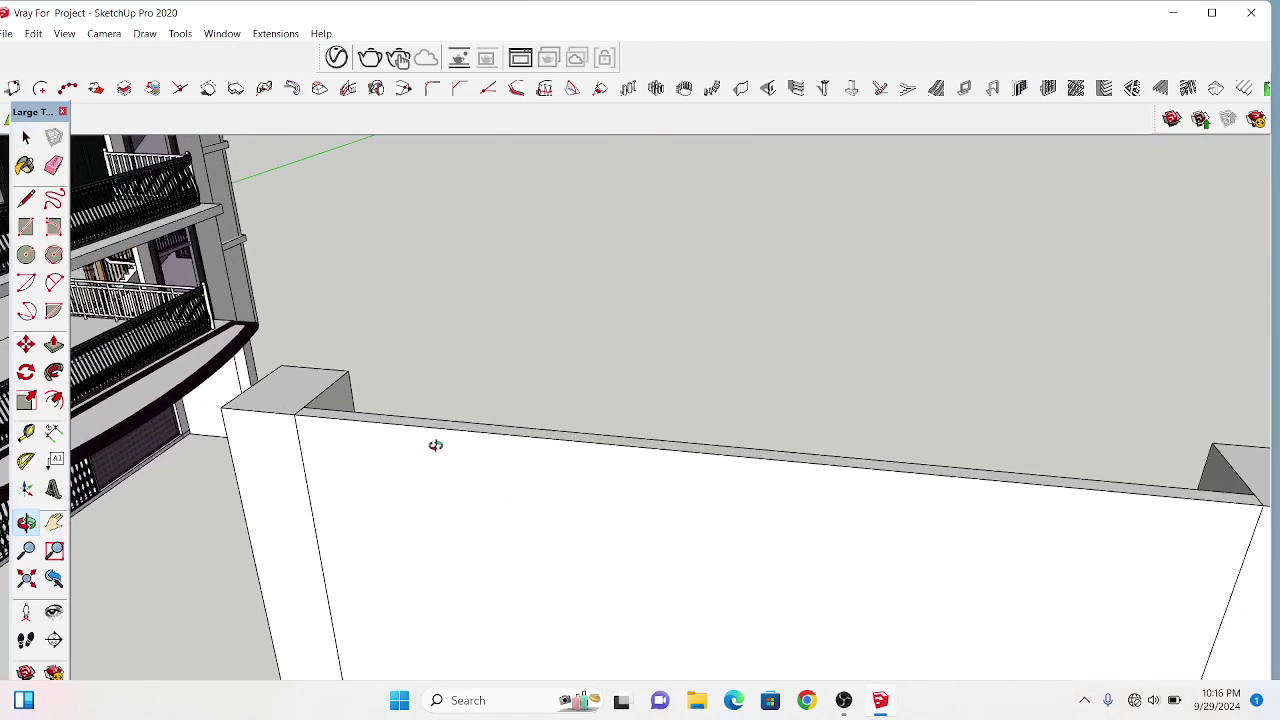
pyautogui.moveTo(340, 407)
pyautogui.mouseDown()
pyautogui.moveTo(386, 420)
pyautogui.moveTo(371, 397)
pyautogui.moveTo(413, 432)
pyautogui.moveTo(460, 443)
pyautogui.mouseUp()
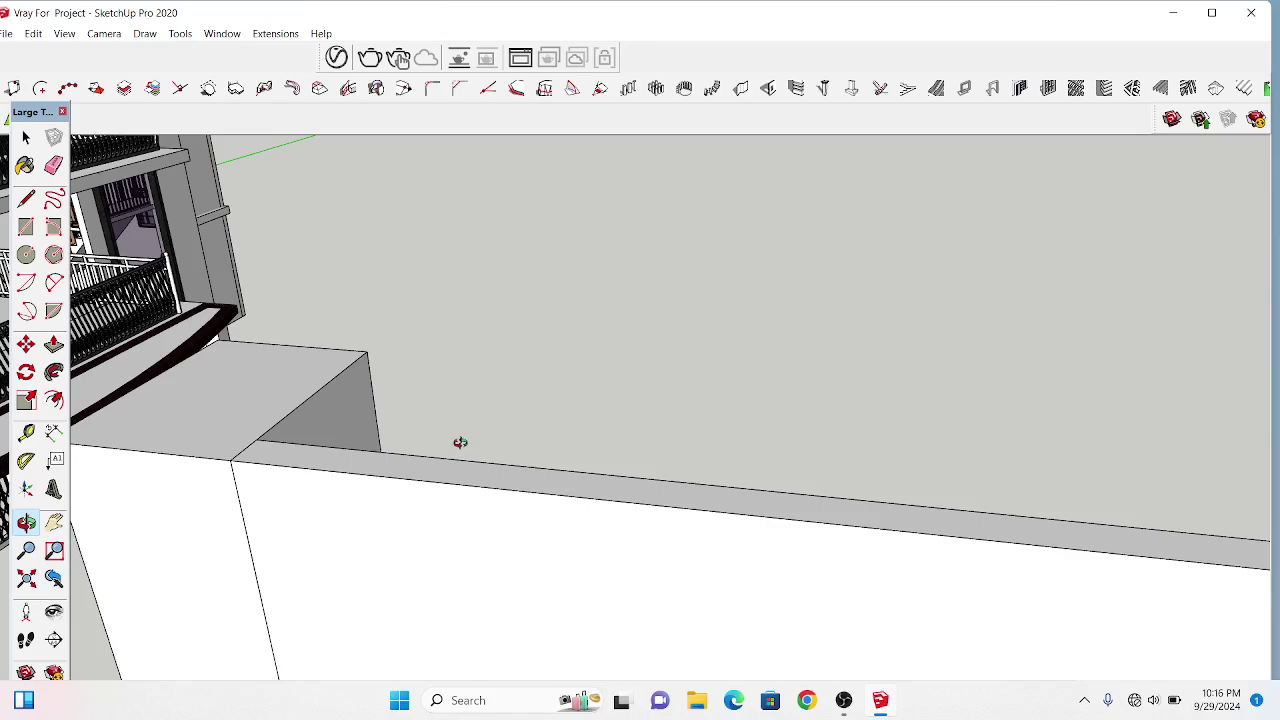
# - Group the wall face between the two columns and review it from another angle
pyautogui.click(26, 138)
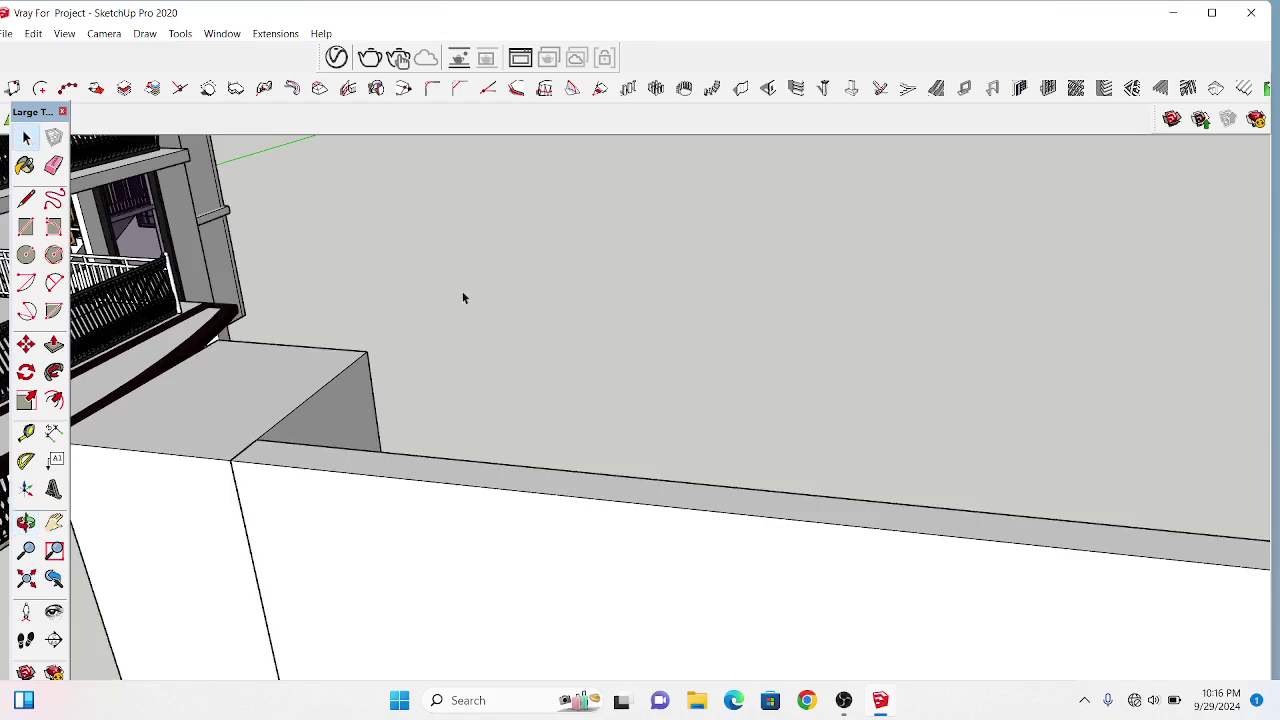
pyautogui.scroll(-5, 479, 268)
pyautogui.scroll(-1, 500, 300)
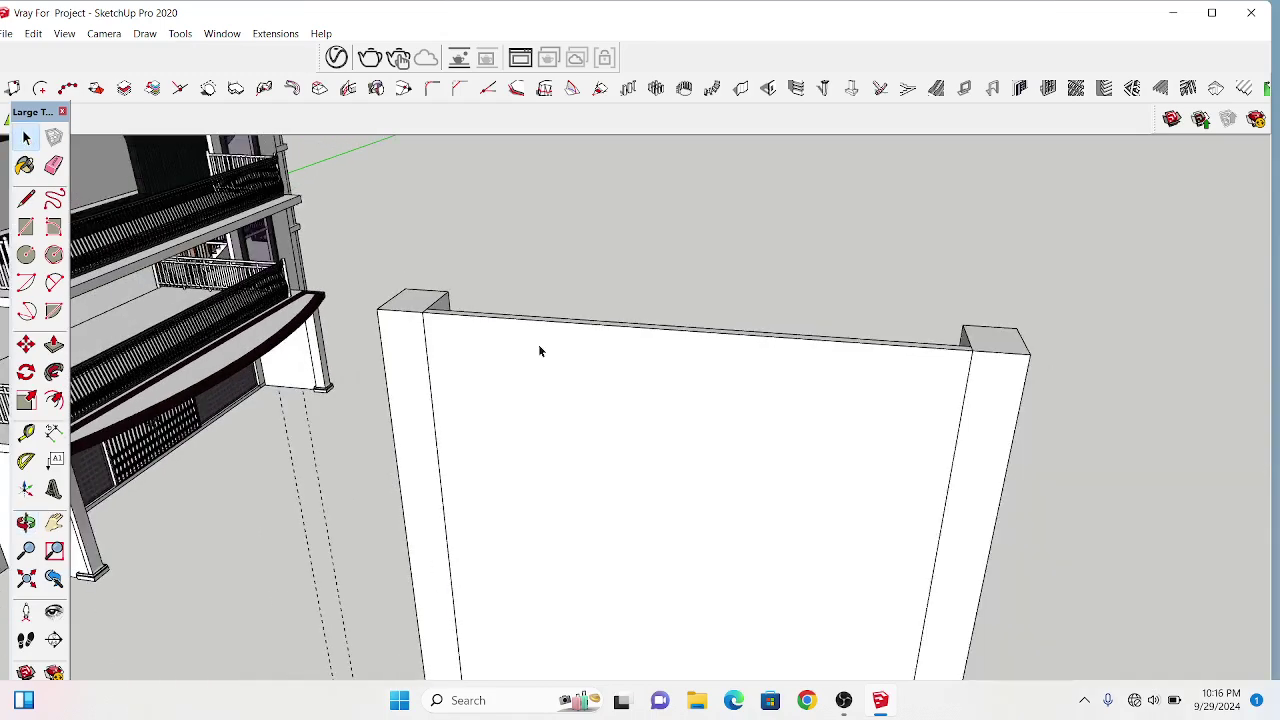
pyautogui.click(538, 344)
pyautogui.scroll(2, 541, 332)
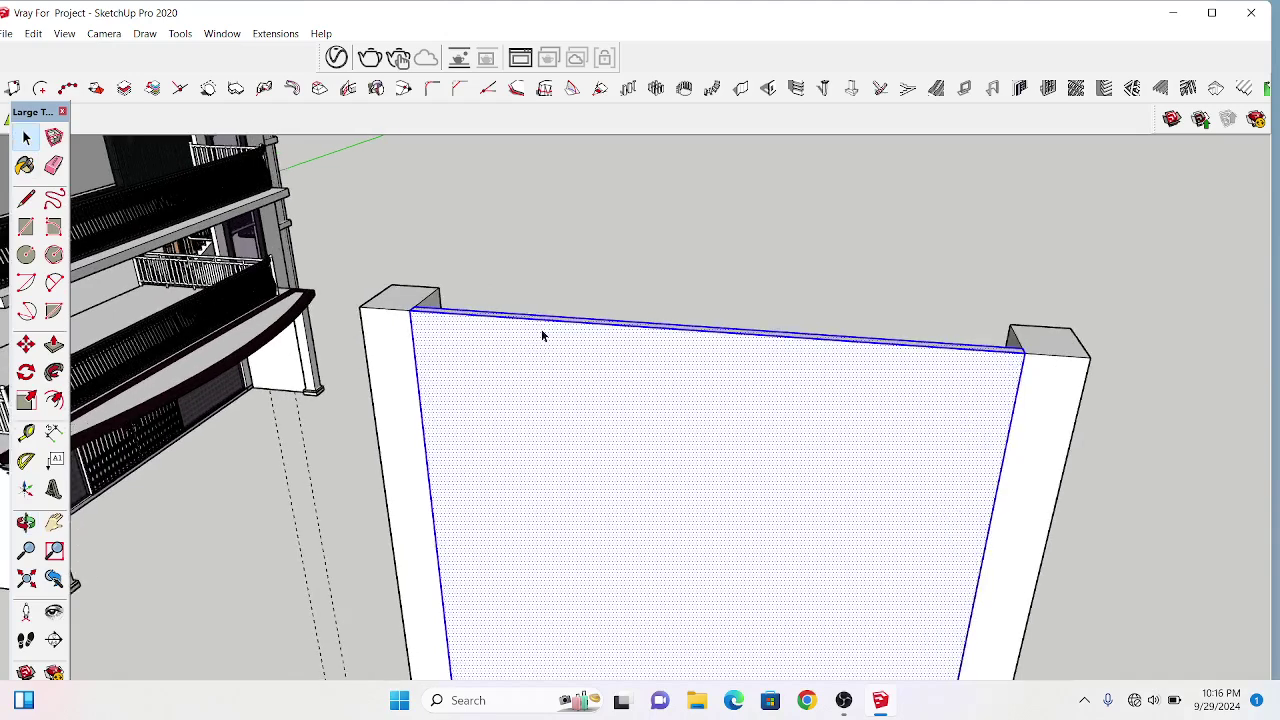
pyautogui.rightClick(541, 334)
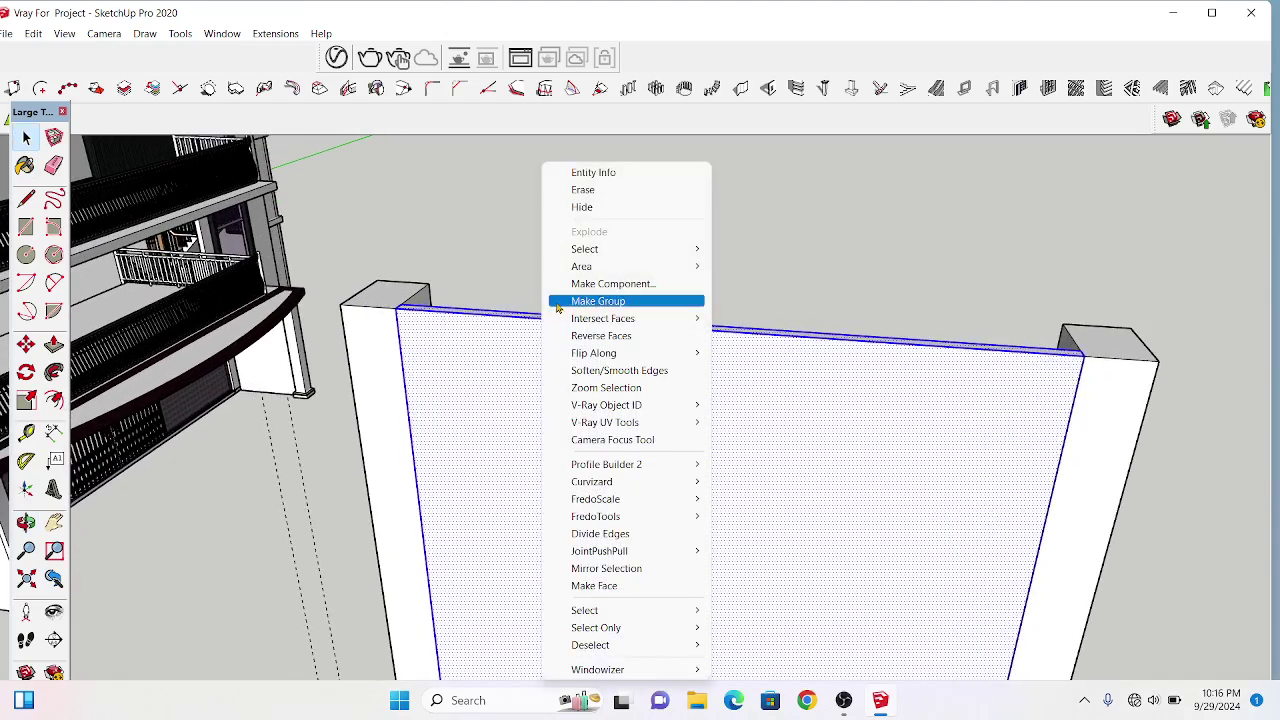
pyautogui.click(558, 302)
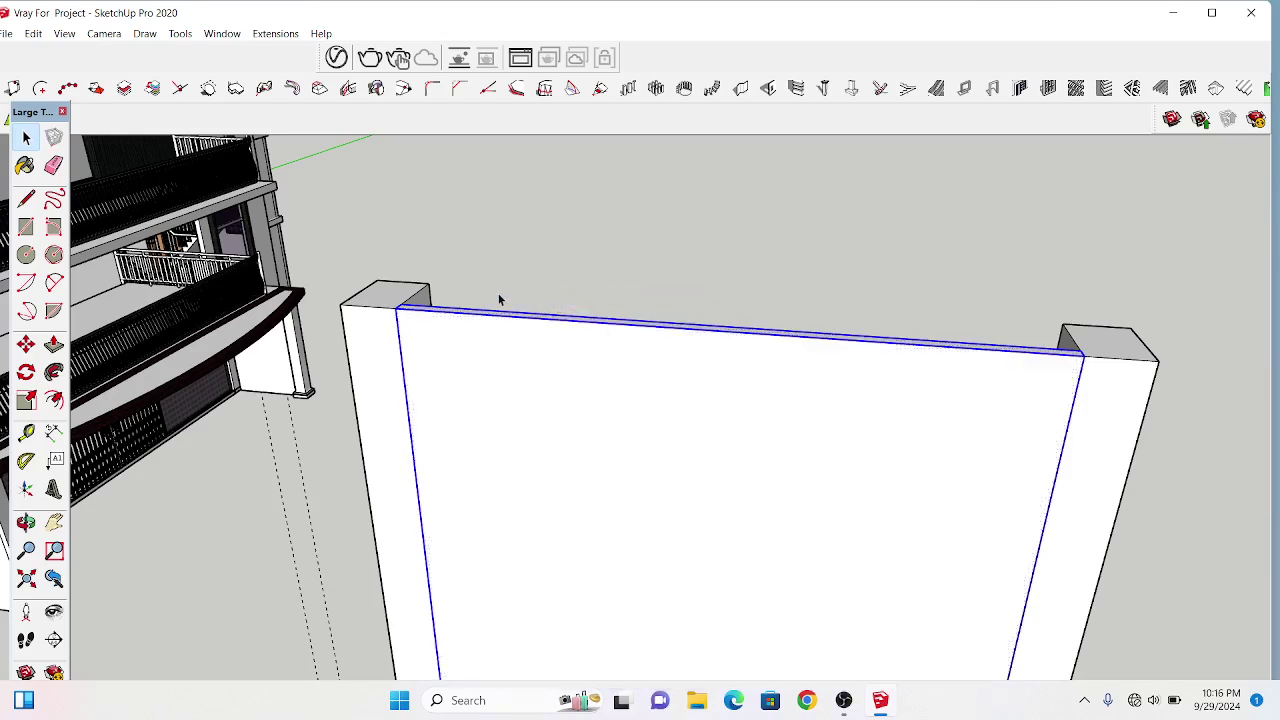
pyautogui.moveTo(686, 351)
pyautogui.mouseDown(button='middle')
pyautogui.moveTo(669, 343)
pyautogui.moveTo(603, 371)
pyautogui.mouseUp(button='middle')
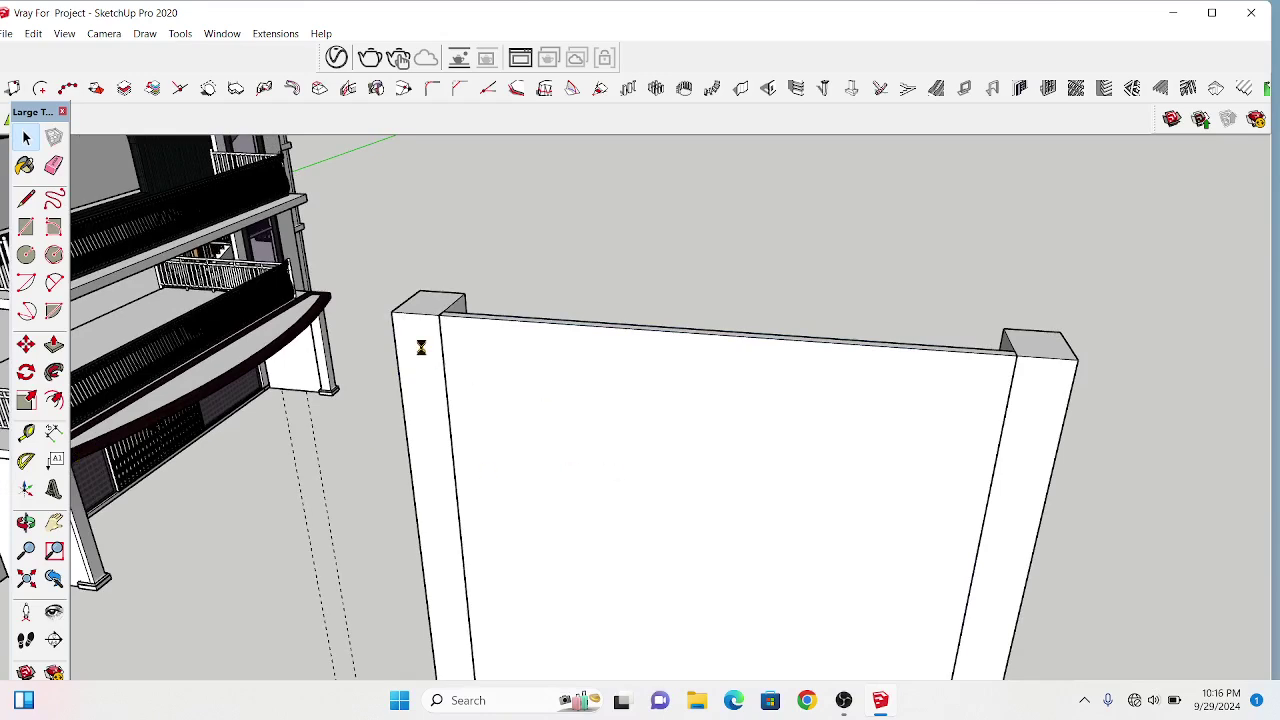
pyautogui.scroll(-2, 664, 409)
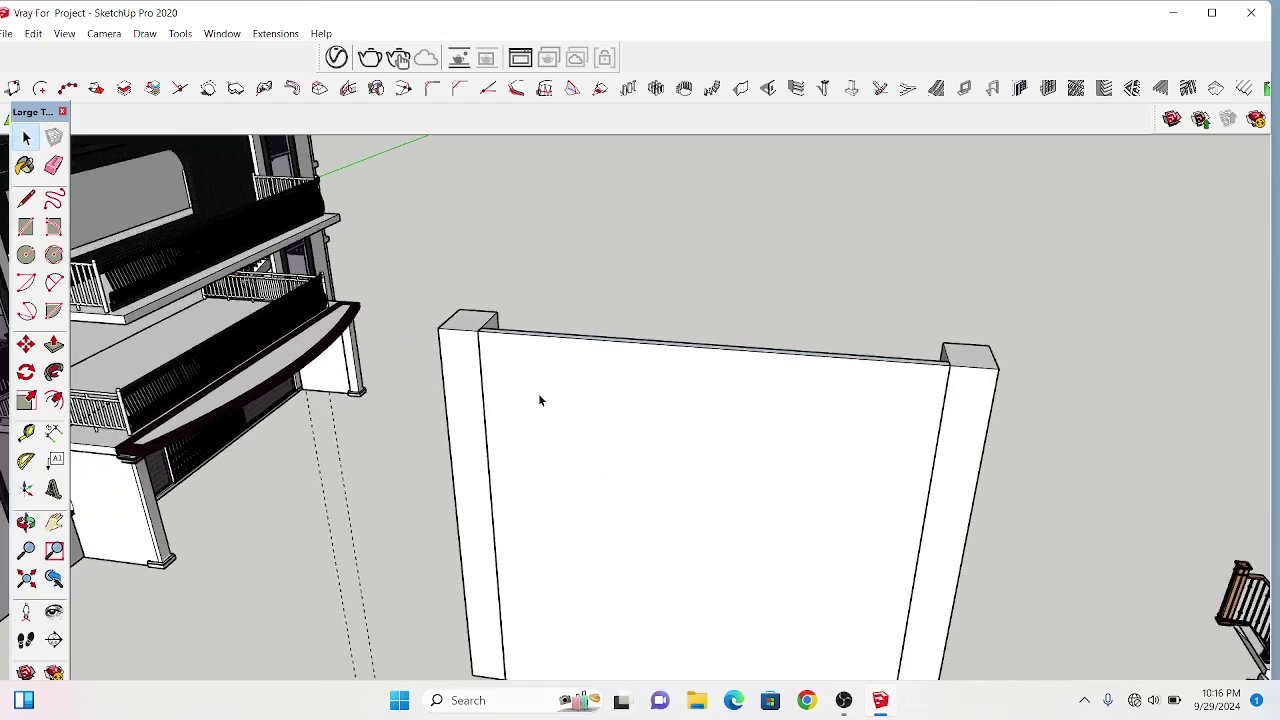
pyautogui.scroll(-1, 634, 433)
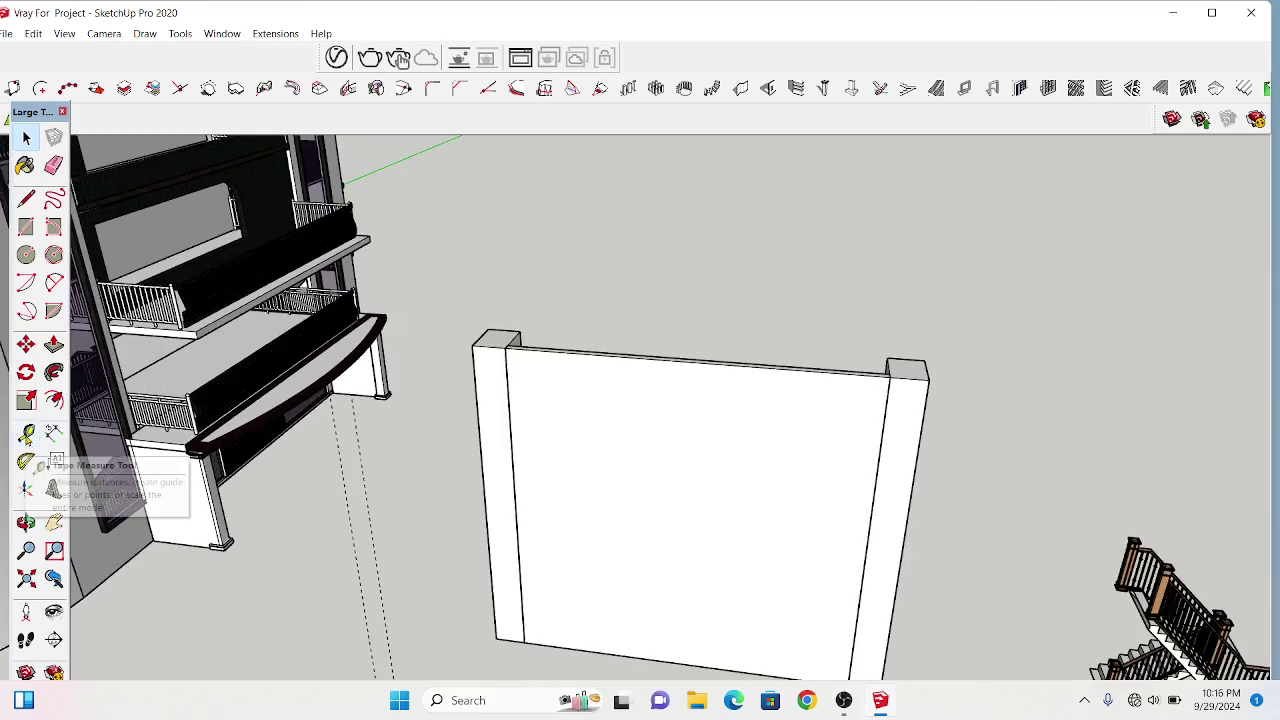
# - Measure the wall's height with the Tape Measure, then orbit to face it head-on
pyautogui.click(26, 432)
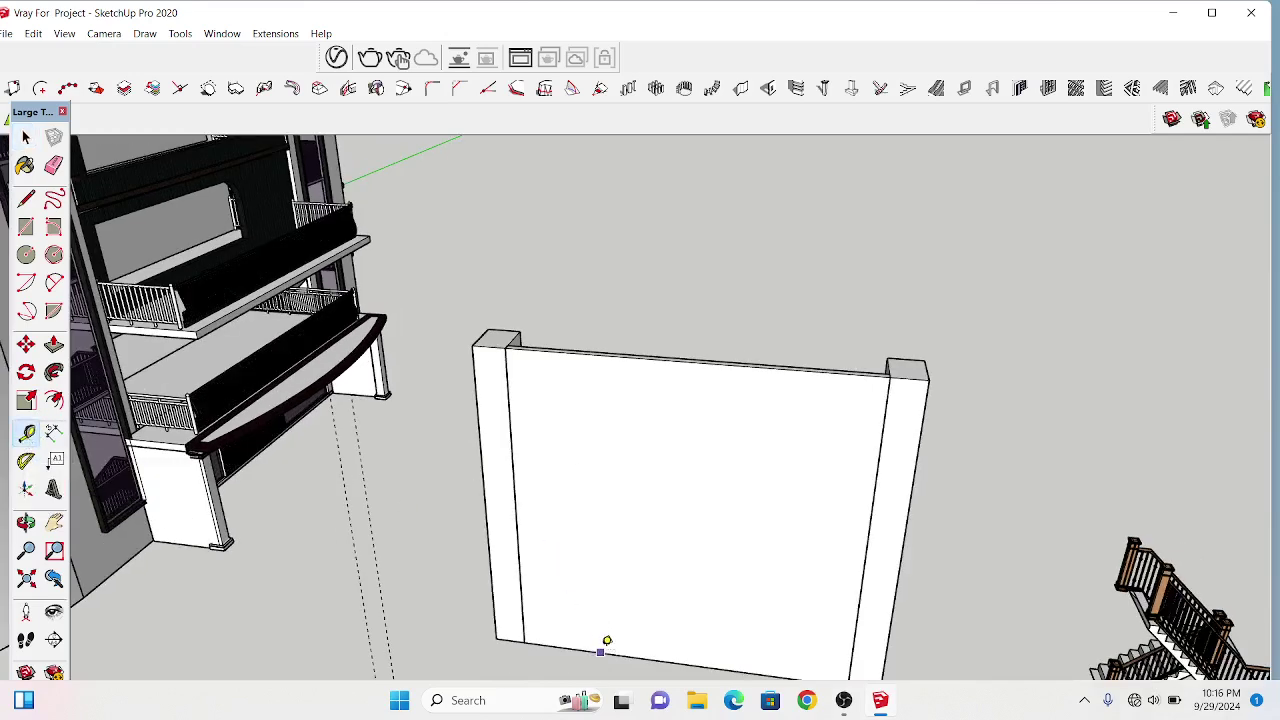
pyautogui.click(601, 650)
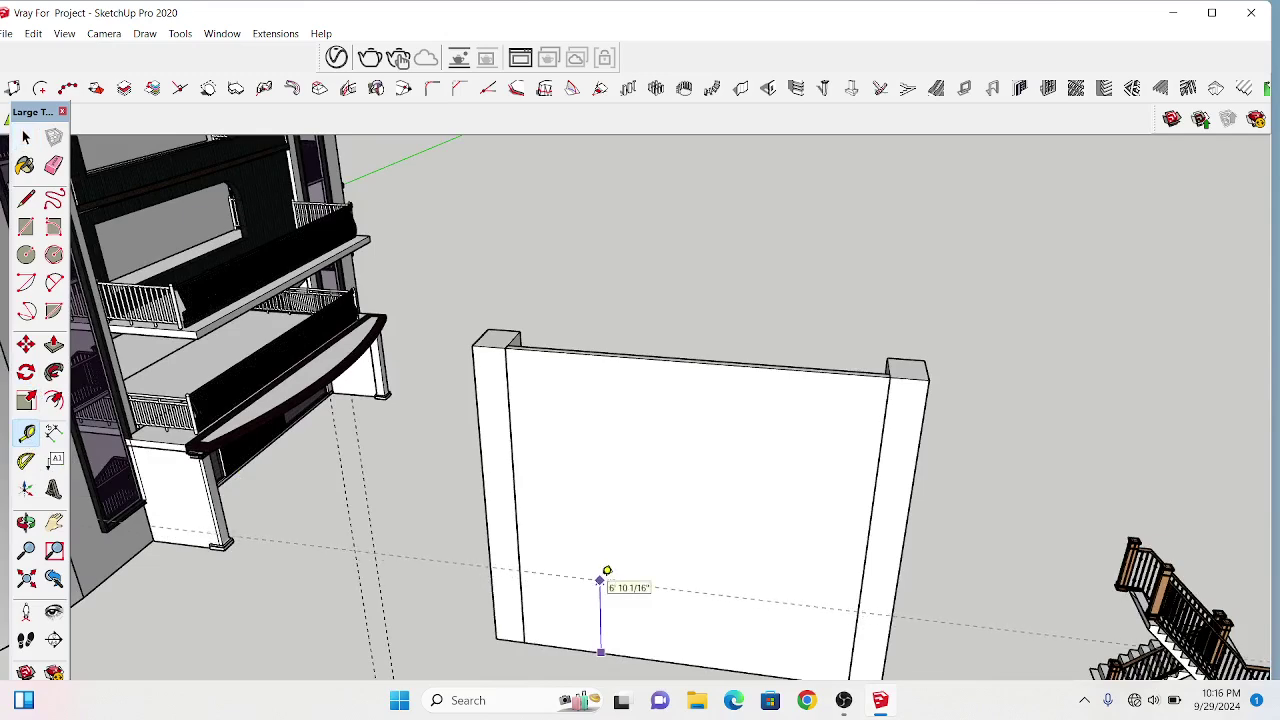
pyautogui.click(600, 580)
pyautogui.click(26, 522)
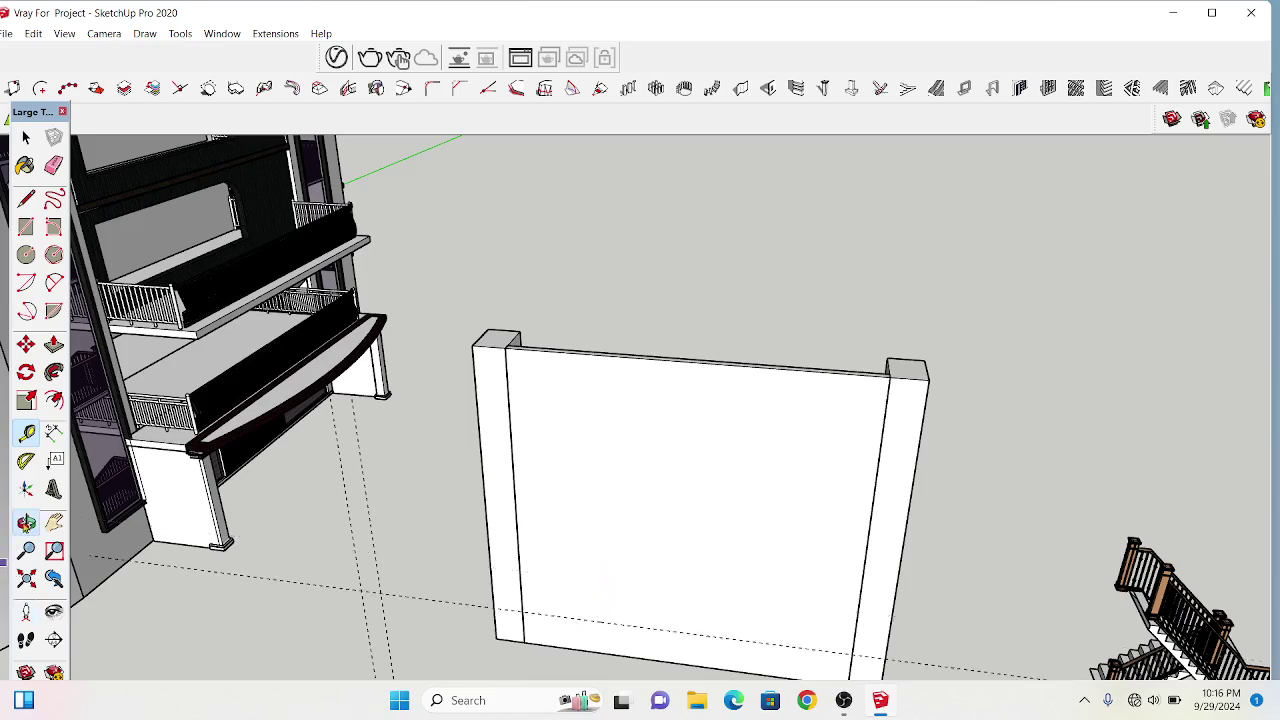
pyautogui.moveTo(709, 620); pyautogui.dragTo(767, 554)
pyautogui.scroll(1, 767, 554)
pyautogui.scroll(2, 767, 554)
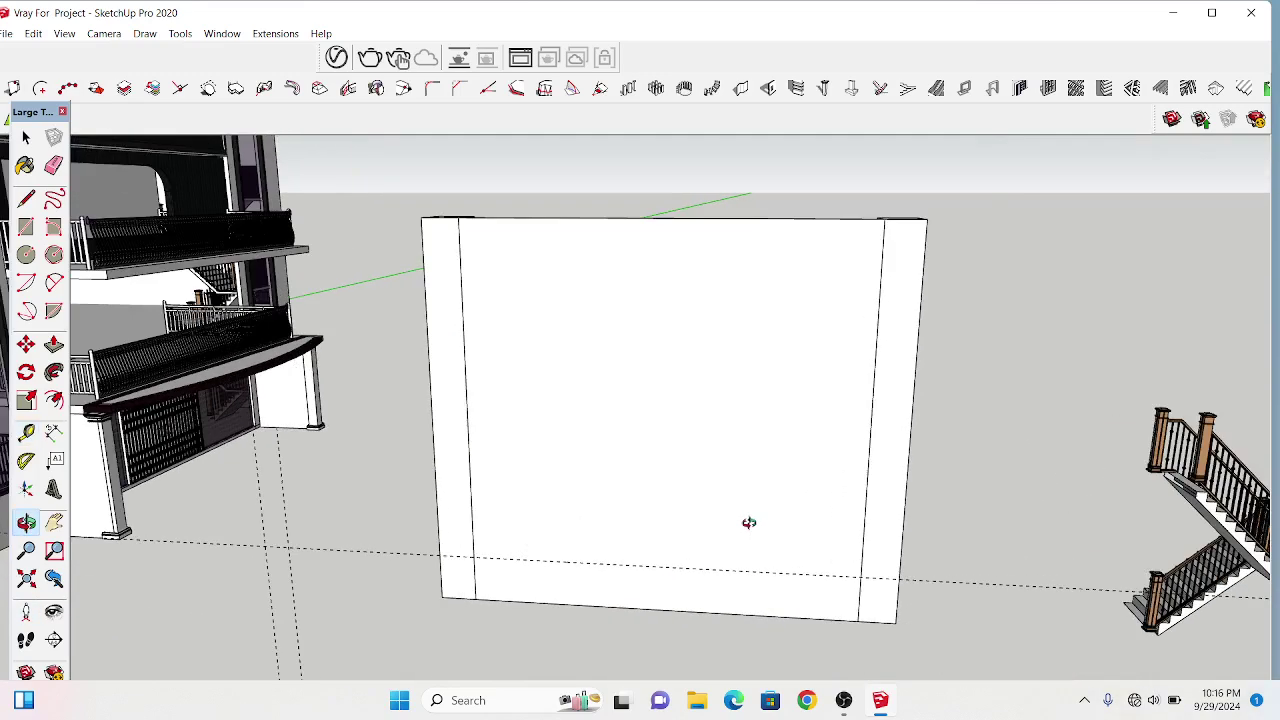
pyautogui.scroll(2, 767, 554)
# - Re-measure the full wall height from its base to its top
pyautogui.press('t')
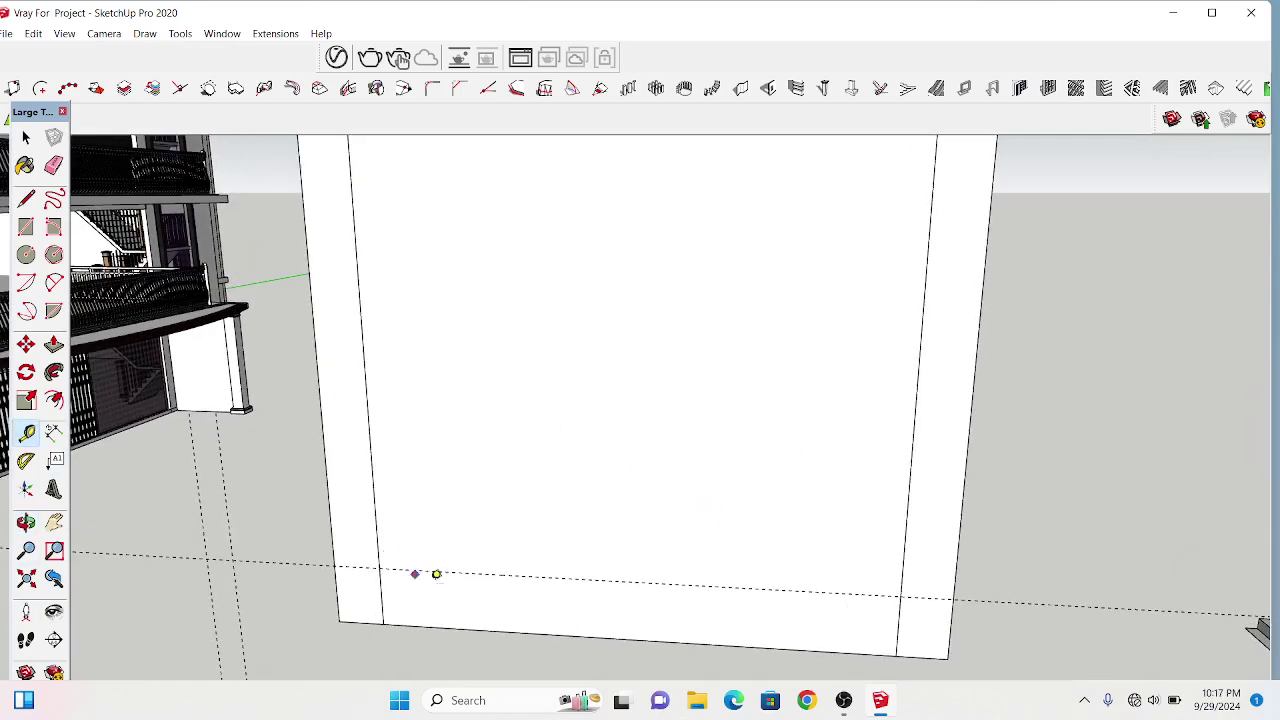
pyautogui.click(479, 628)
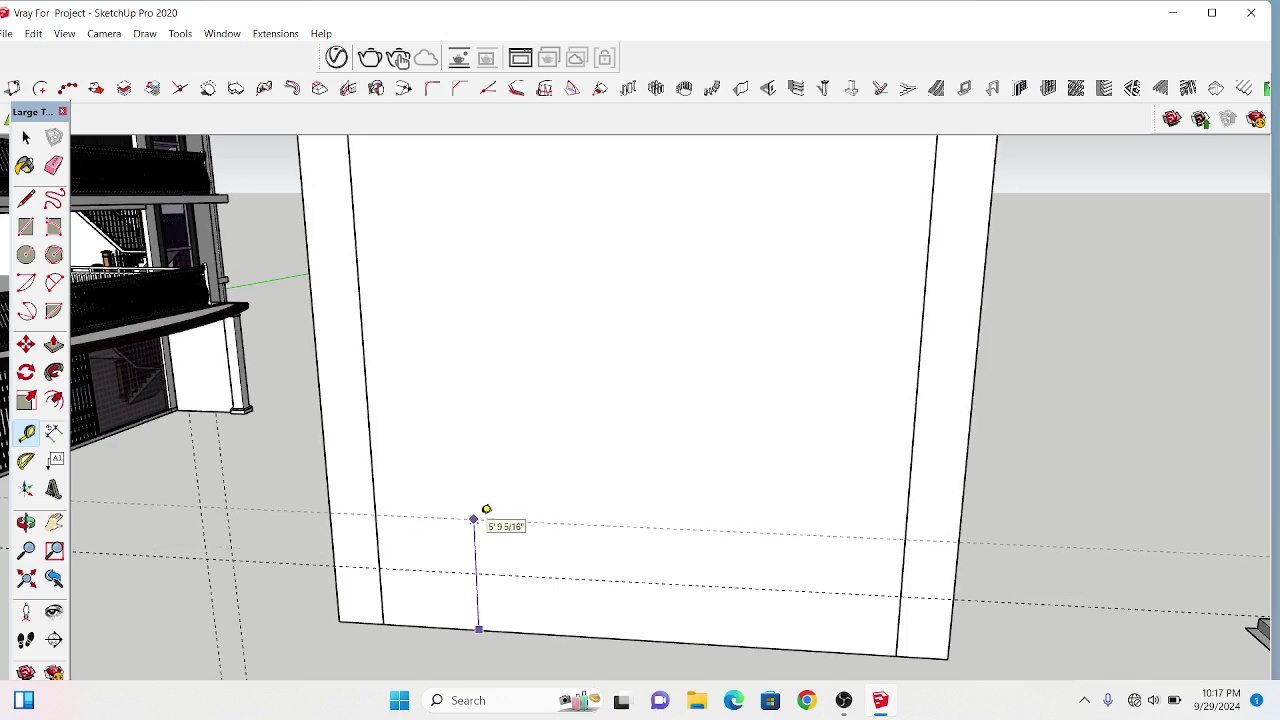
pyautogui.press('Escape')
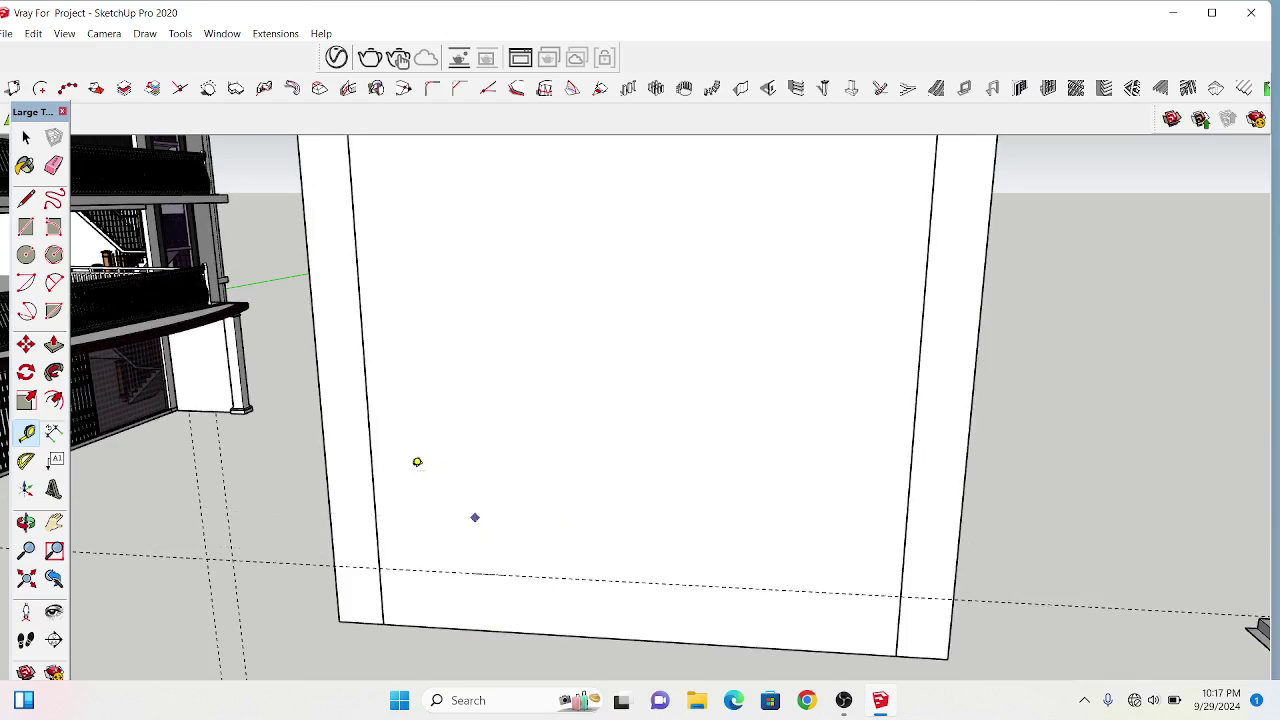
pyautogui.scroll(-3, 578, 593)
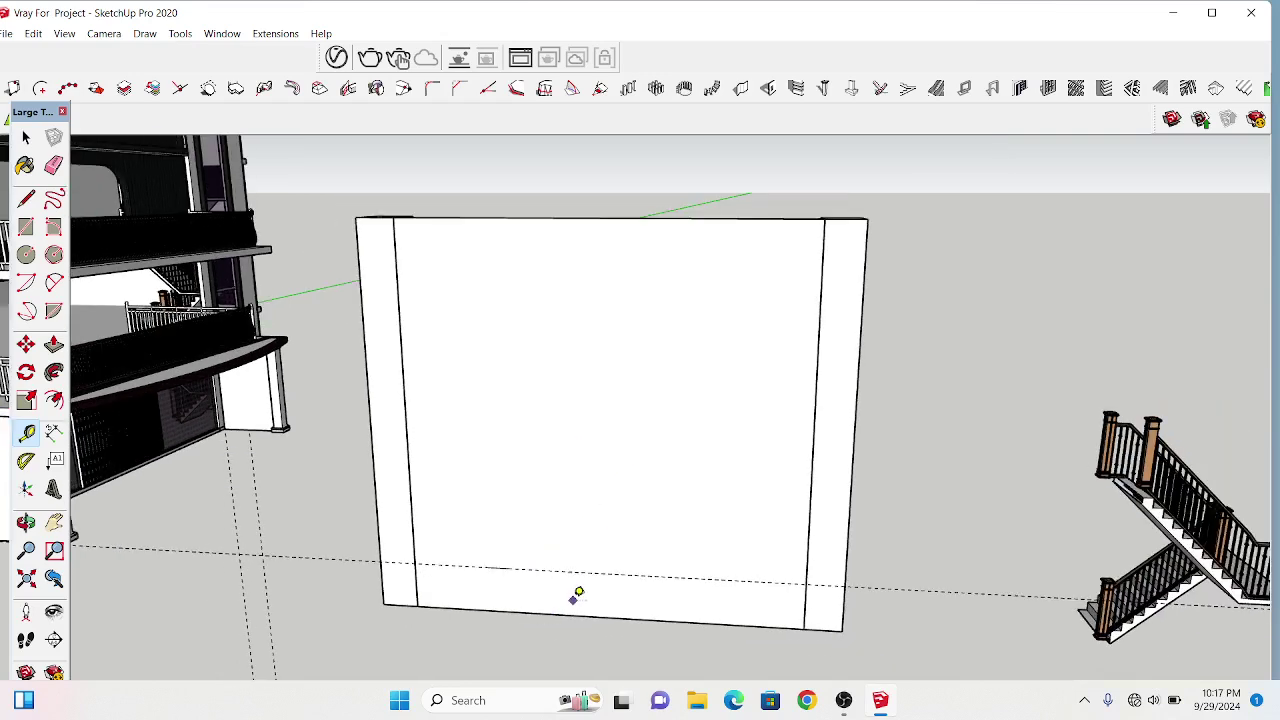
pyautogui.click(572, 612)
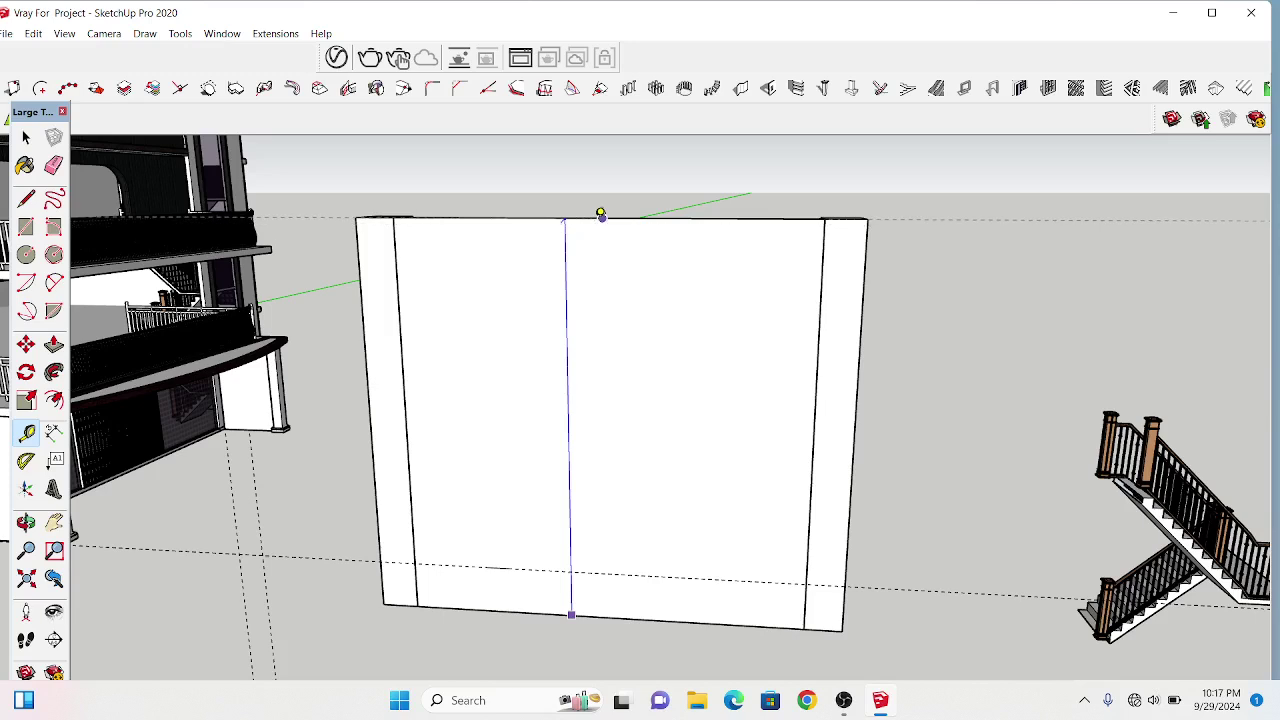
pyautogui.click(600, 214)
pyautogui.click(622, 217)
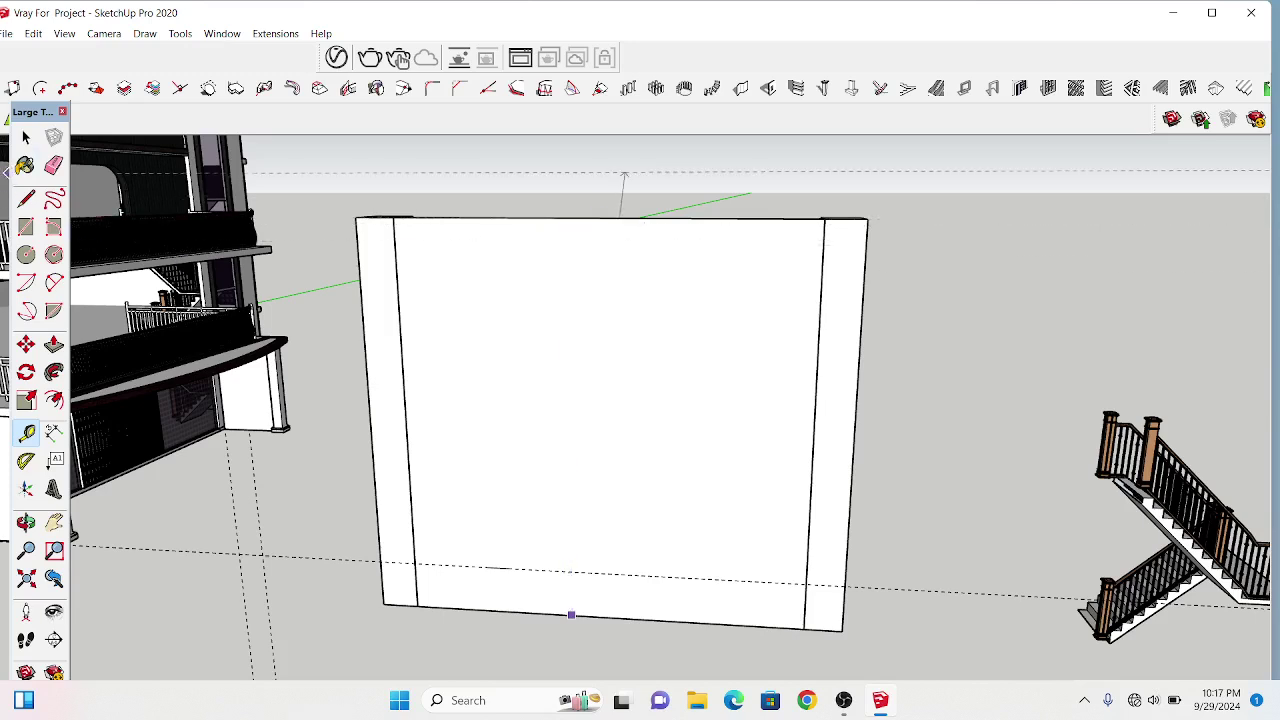
pyautogui.click(26, 140)
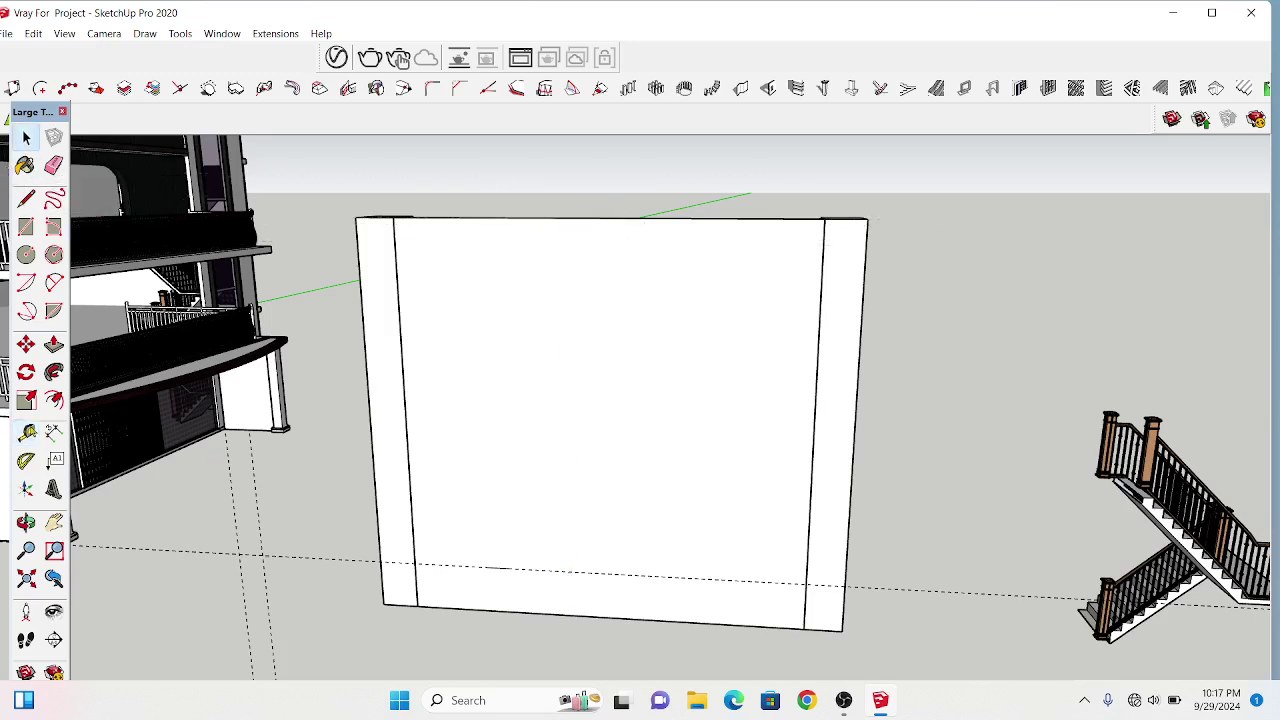
# - Place a vertical guide 2'8" in from the wall's left edge
pyautogui.click(26, 432)
pyautogui.click(406, 423)
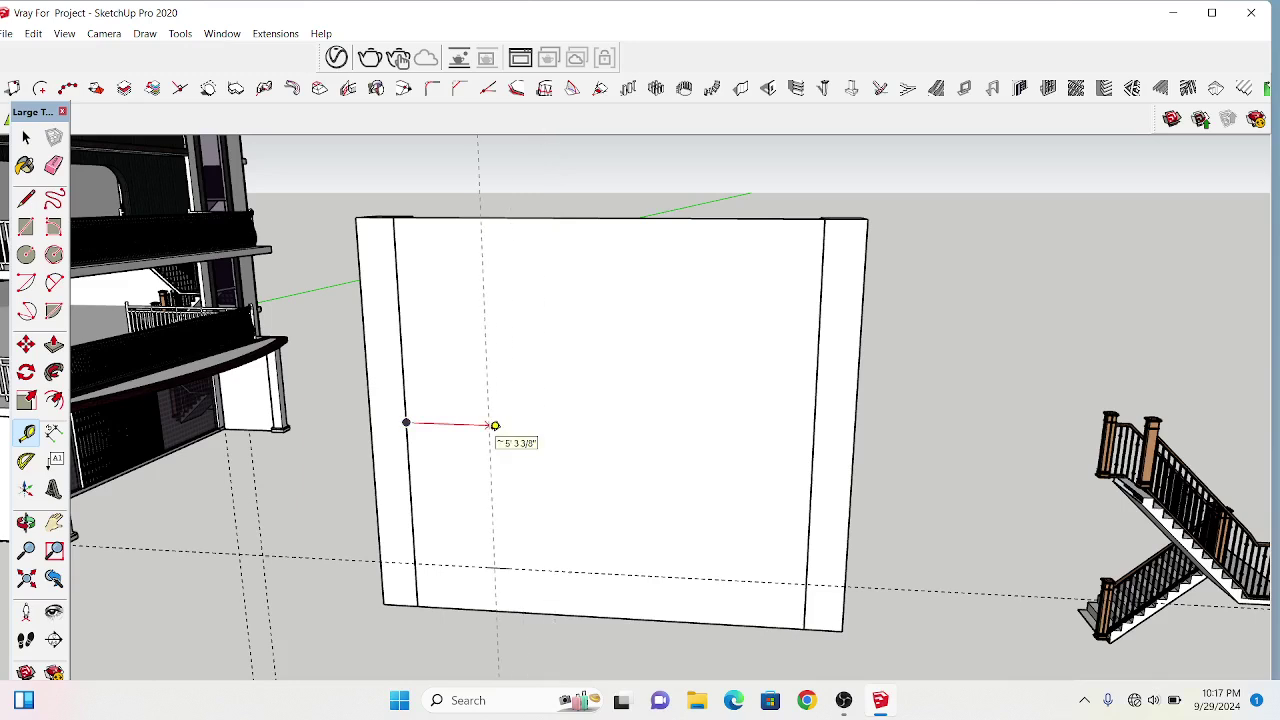
pyautogui.write("2'8")
pyautogui.press('Return')
pyautogui.scroll(-2, 700, 510)
pyautogui.scroll(-2, 720, 515)
pyautogui.scroll(-1, 524, 431)
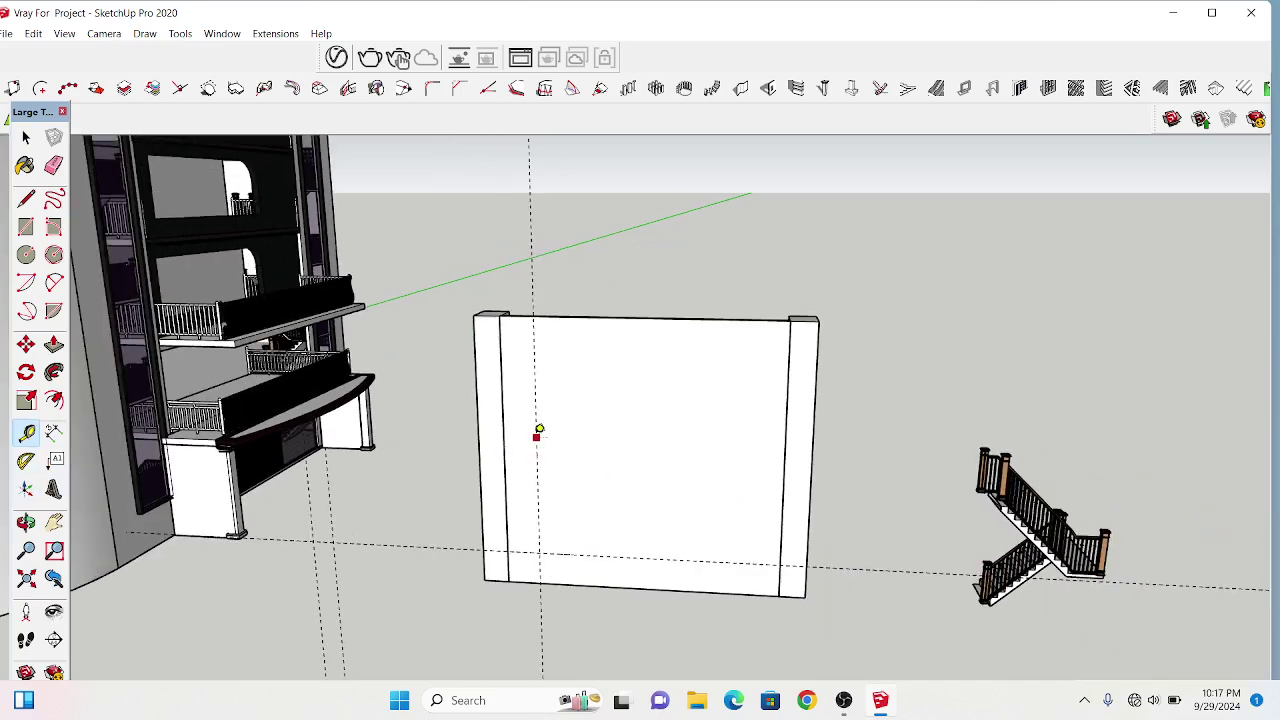
pyautogui.scroll(-1, 640, 484)
pyautogui.scroll(-1, 634, 483)
pyautogui.scroll(-1, 734, 492)
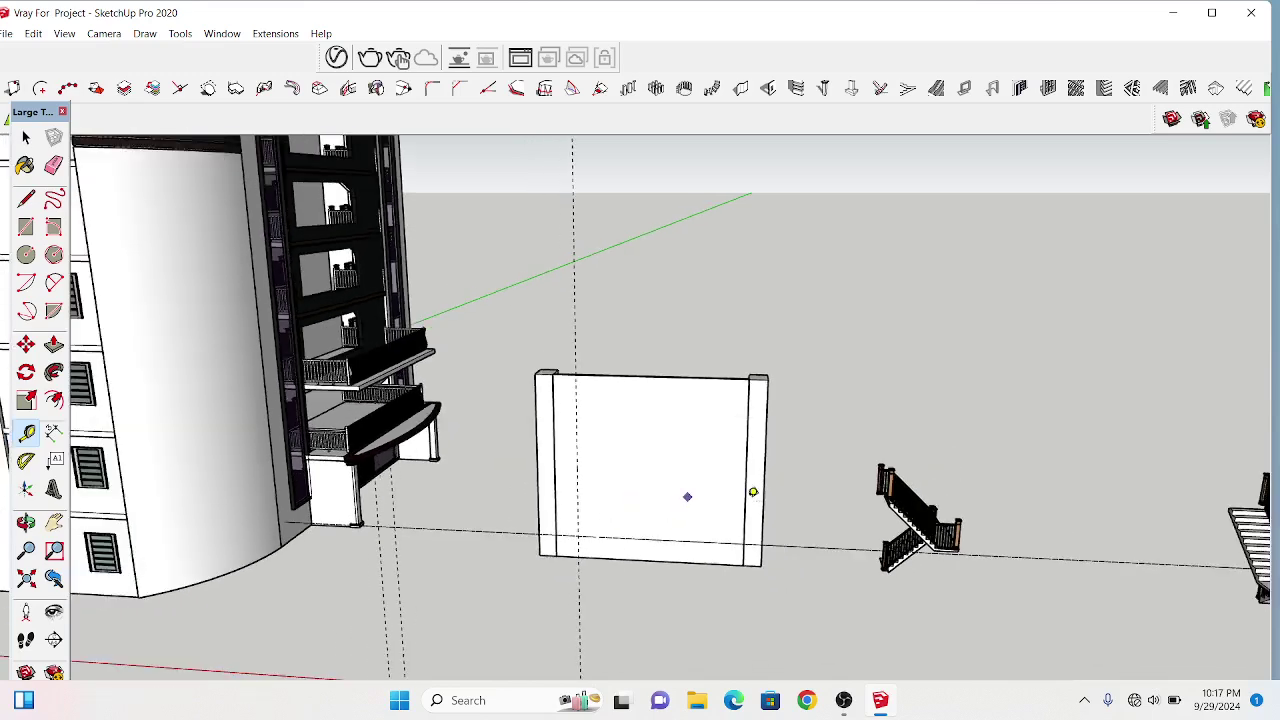
pyautogui.scroll(-1, 759, 491)
pyautogui.scroll(-1, 413, 418)
pyautogui.scroll(-1, 238, 398)
pyautogui.scroll(1, 244, 402)
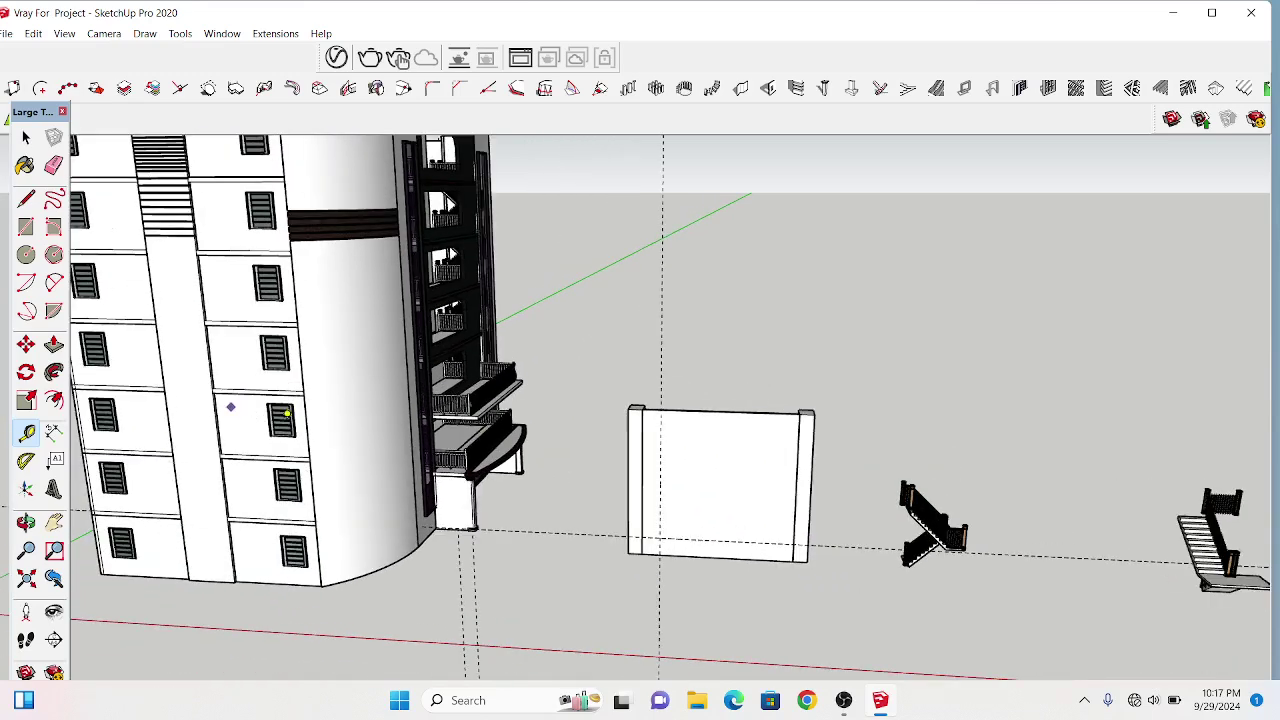
pyautogui.scroll(1, 282, 410)
pyautogui.scroll(1, 282, 411)
pyautogui.scroll(1, 280, 412)
pyautogui.scroll(1, 281, 418)
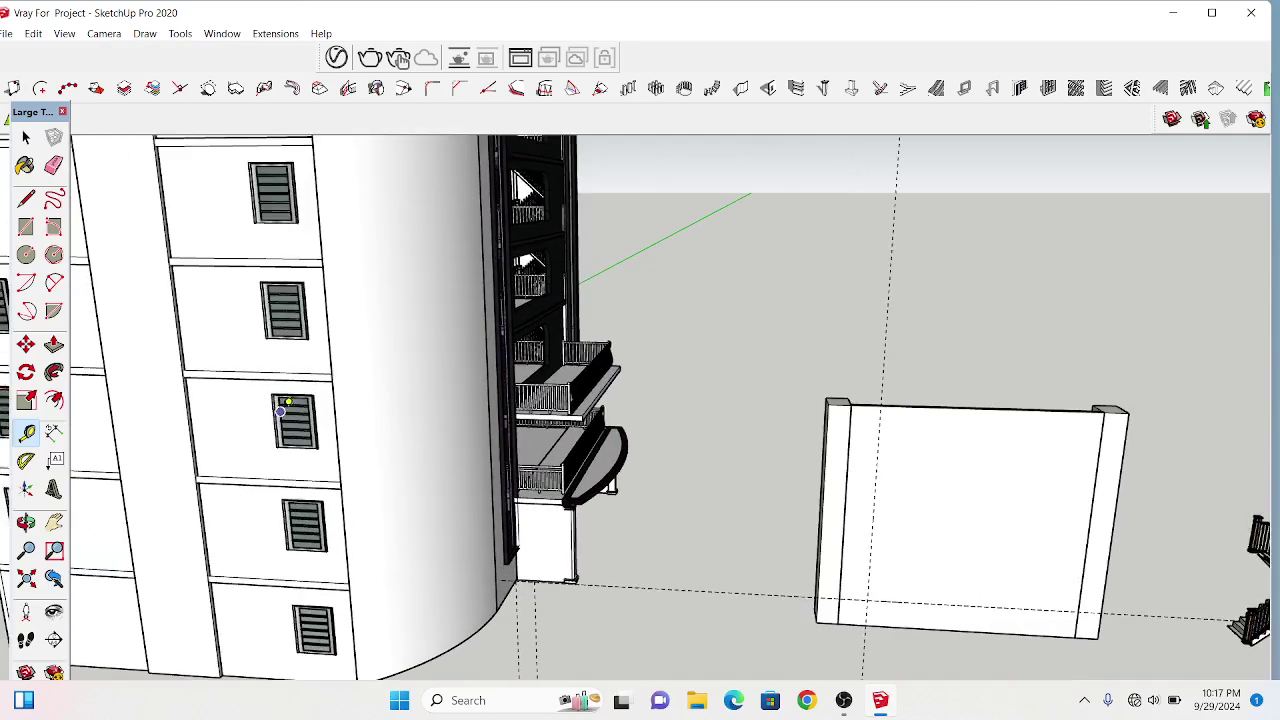
pyautogui.scroll(1, 300, 408)
pyautogui.scroll(1, 296, 408)
pyautogui.scroll(1, 294, 408)
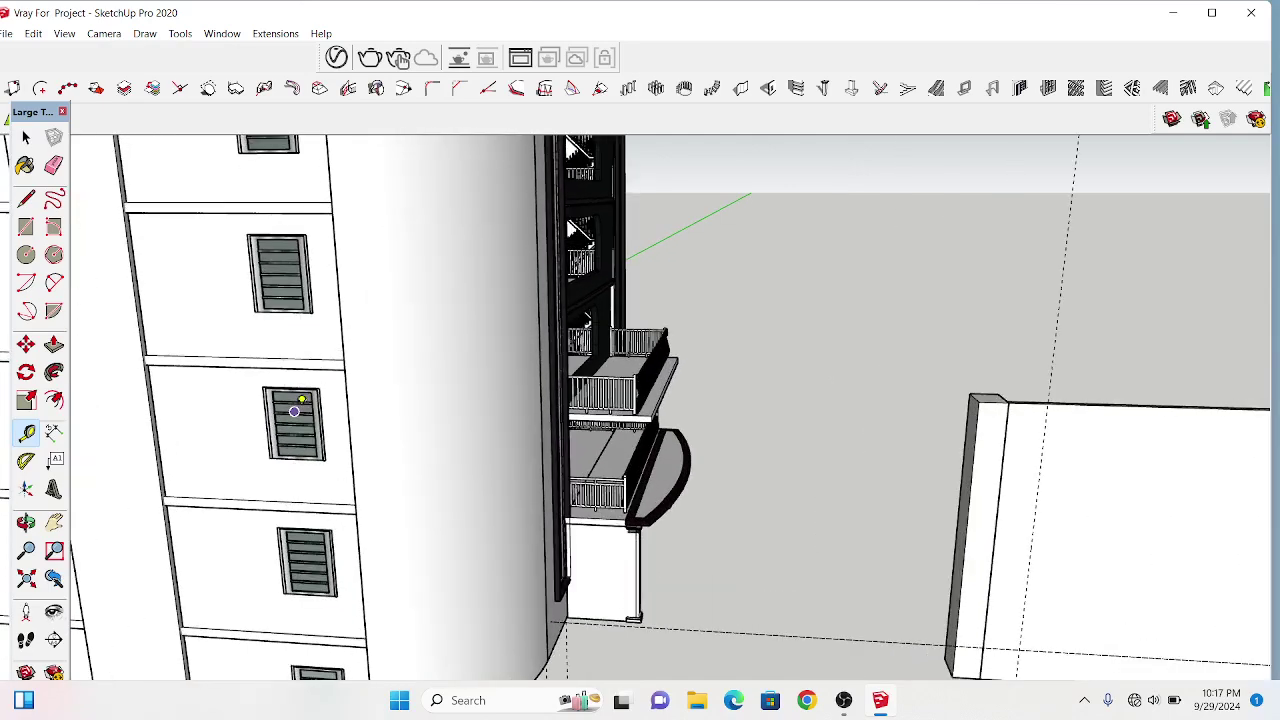
pyautogui.scroll(2, 290, 405)
pyautogui.scroll(1, 286, 408)
pyautogui.scroll(1, 250, 400)
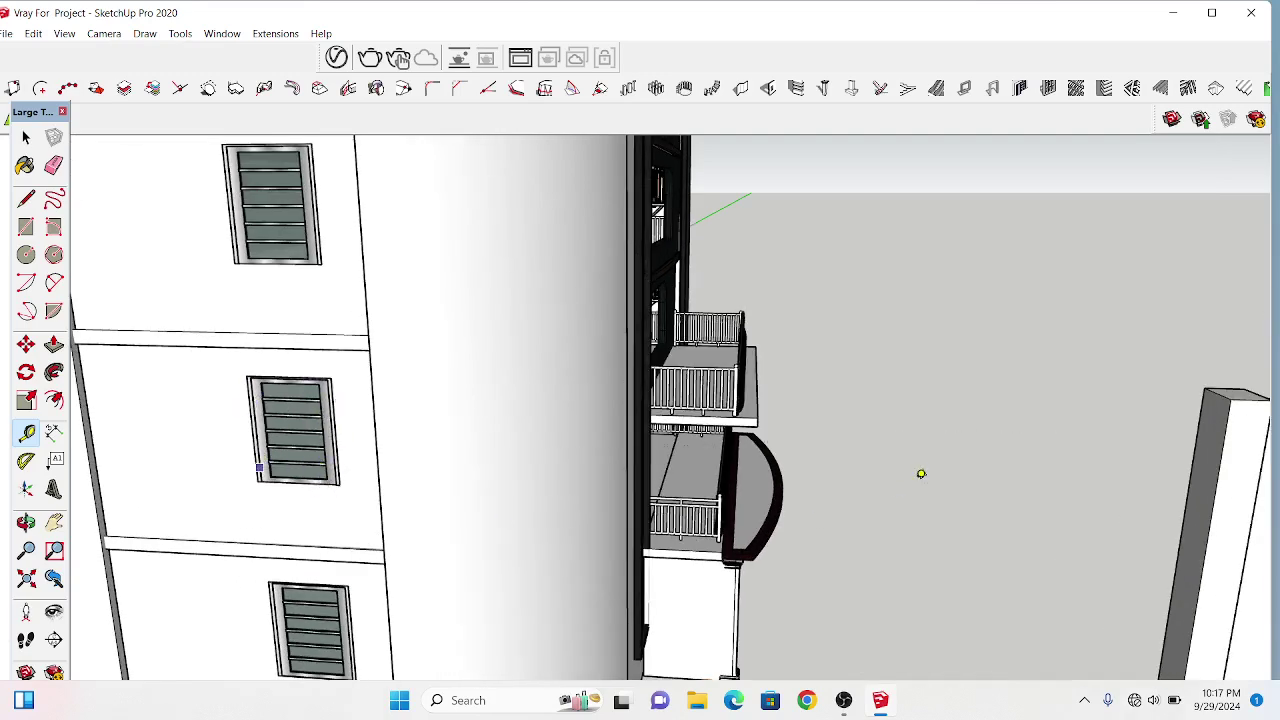
pyautogui.moveTo(920, 471); pyautogui.dragTo(488, 447, button='middle')
pyautogui.scroll(-2, 488, 447)
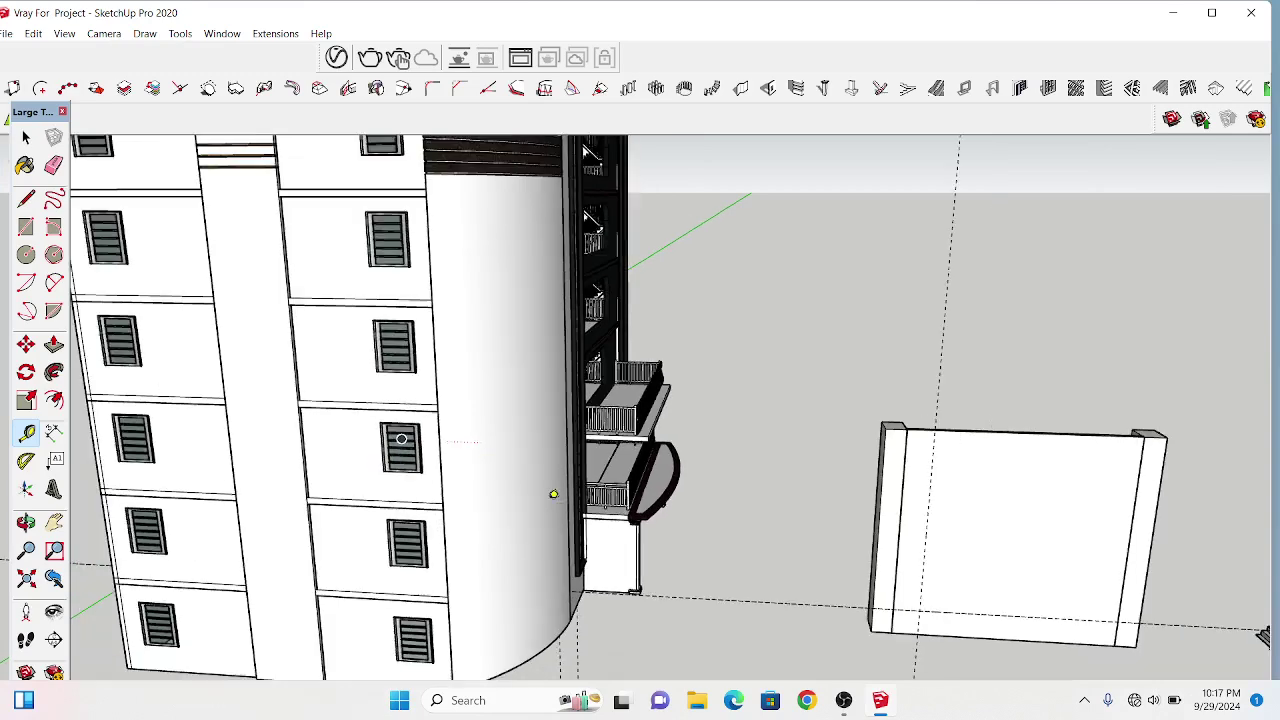
pyautogui.scroll(-1, 1192, 552)
pyautogui.scroll(1, 1171, 546)
pyautogui.scroll(2, 1078, 527)
pyautogui.scroll(1, 1078, 527)
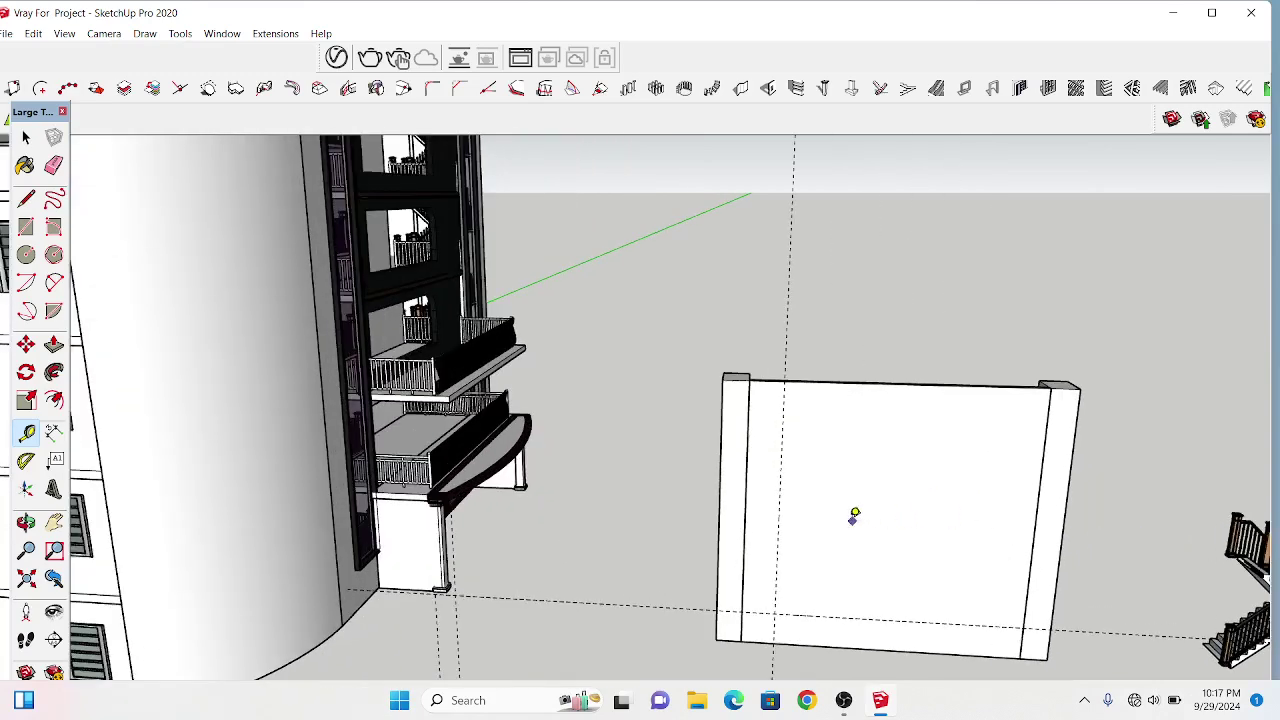
# - Place a 2'5" guide on the wall from its bottom edge
pyautogui.click(781, 459)
pyautogui.click(815, 451)
pyautogui.click(797, 614)
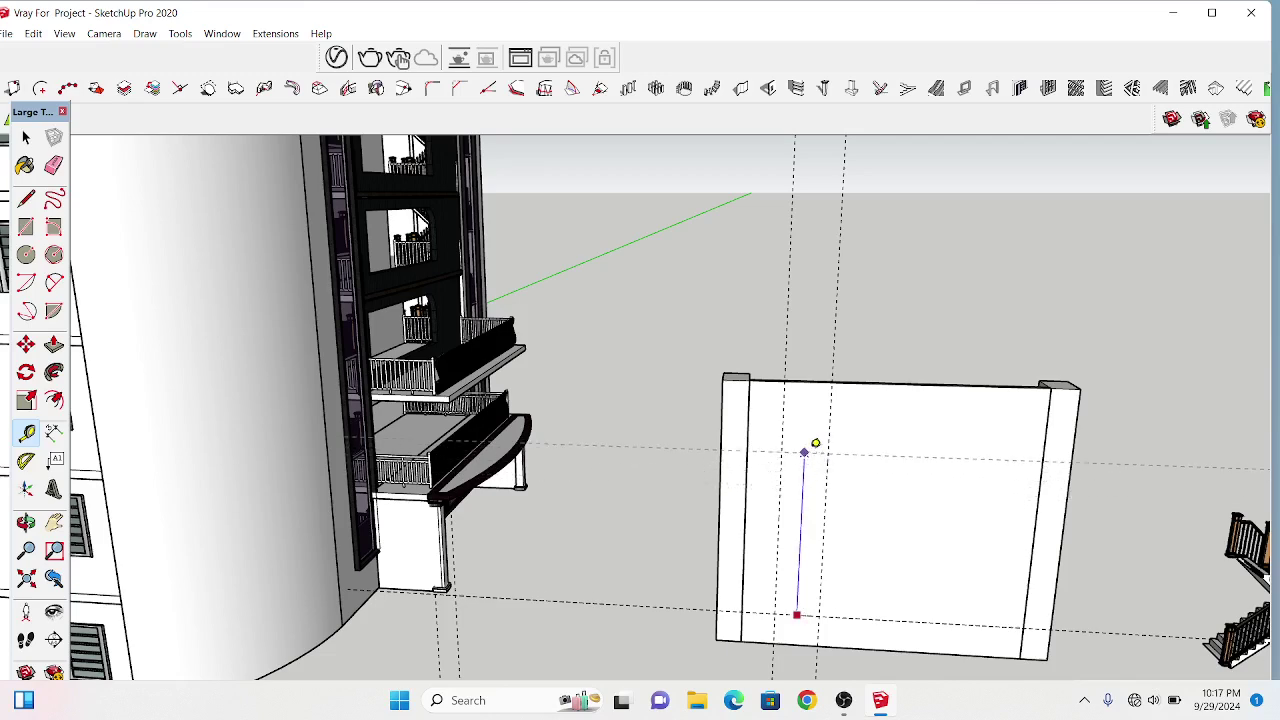
# - Zoom in and place a horizontal guide line across the wall, then orbit to review it
pyautogui.moveTo(809, 443)
pyautogui.mouseDown(button='middle')
pyautogui.moveTo(844, 494)
pyautogui.moveTo(776, 528)
pyautogui.mouseUp(button='middle')
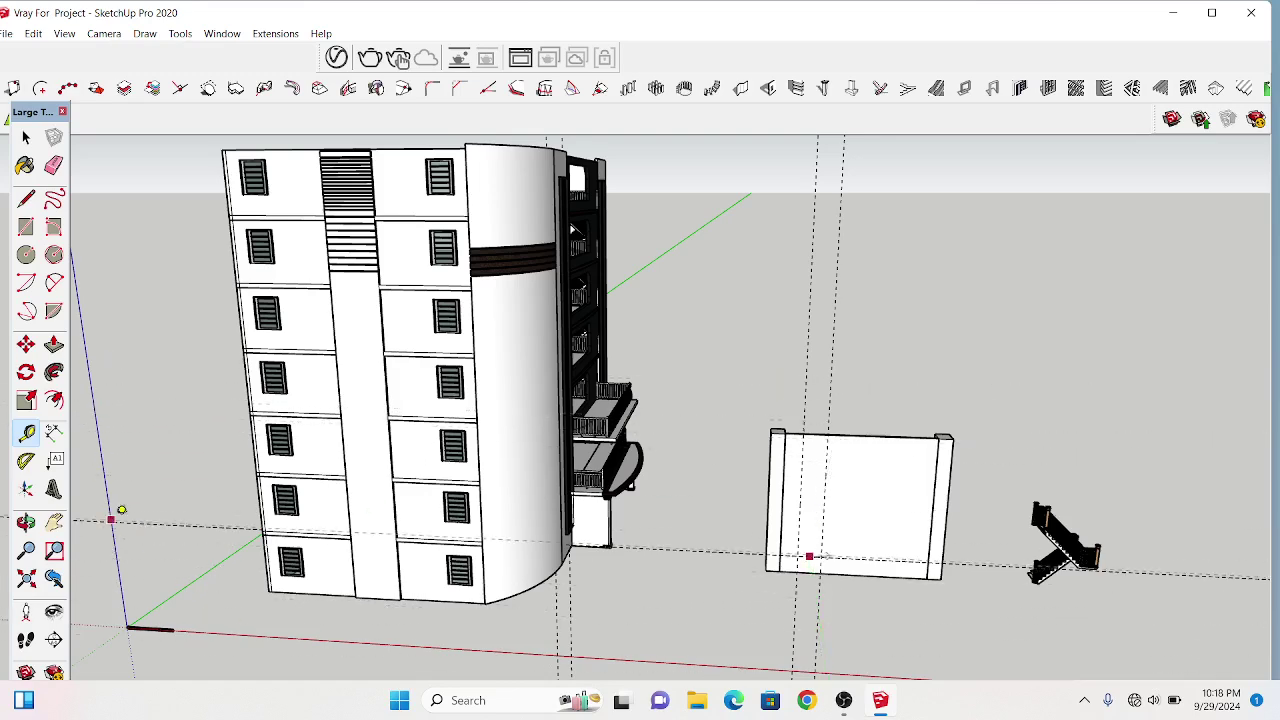
pyautogui.scroll(1, 821, 539)
pyautogui.scroll(1, 820, 531)
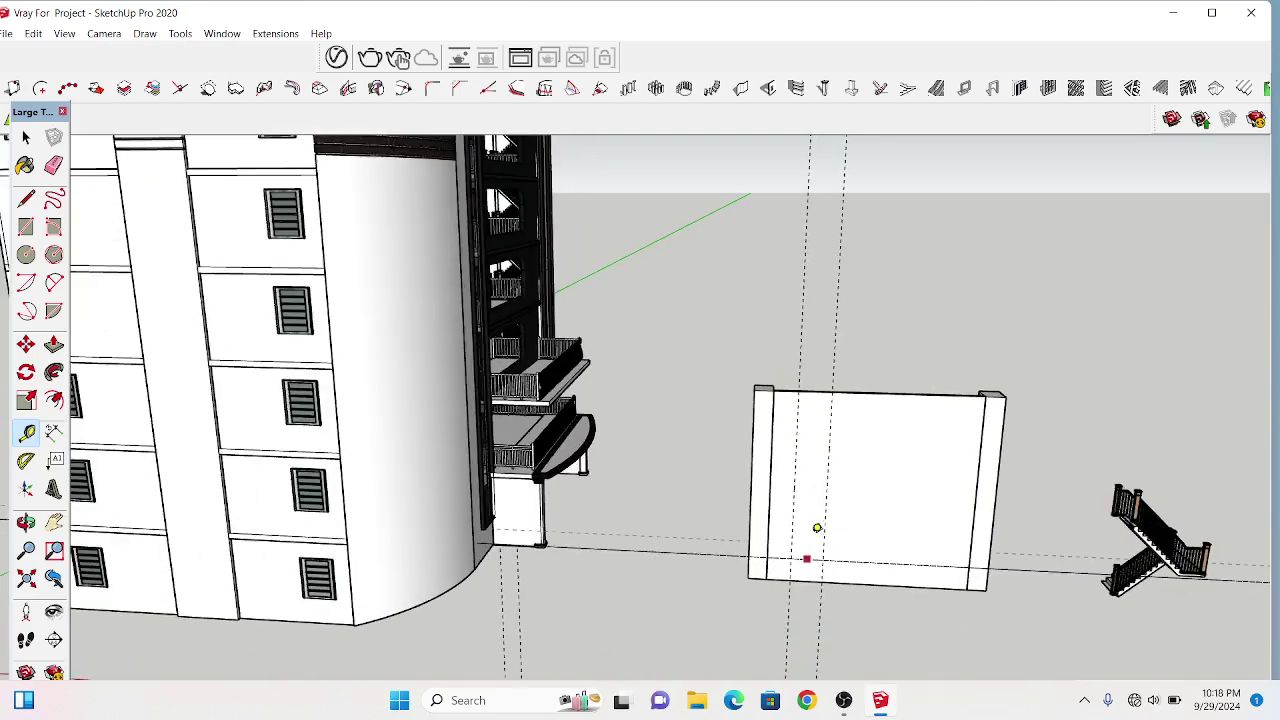
pyautogui.scroll(1, 817, 529)
pyautogui.scroll(1, 814, 526)
pyautogui.scroll(1, 807, 474)
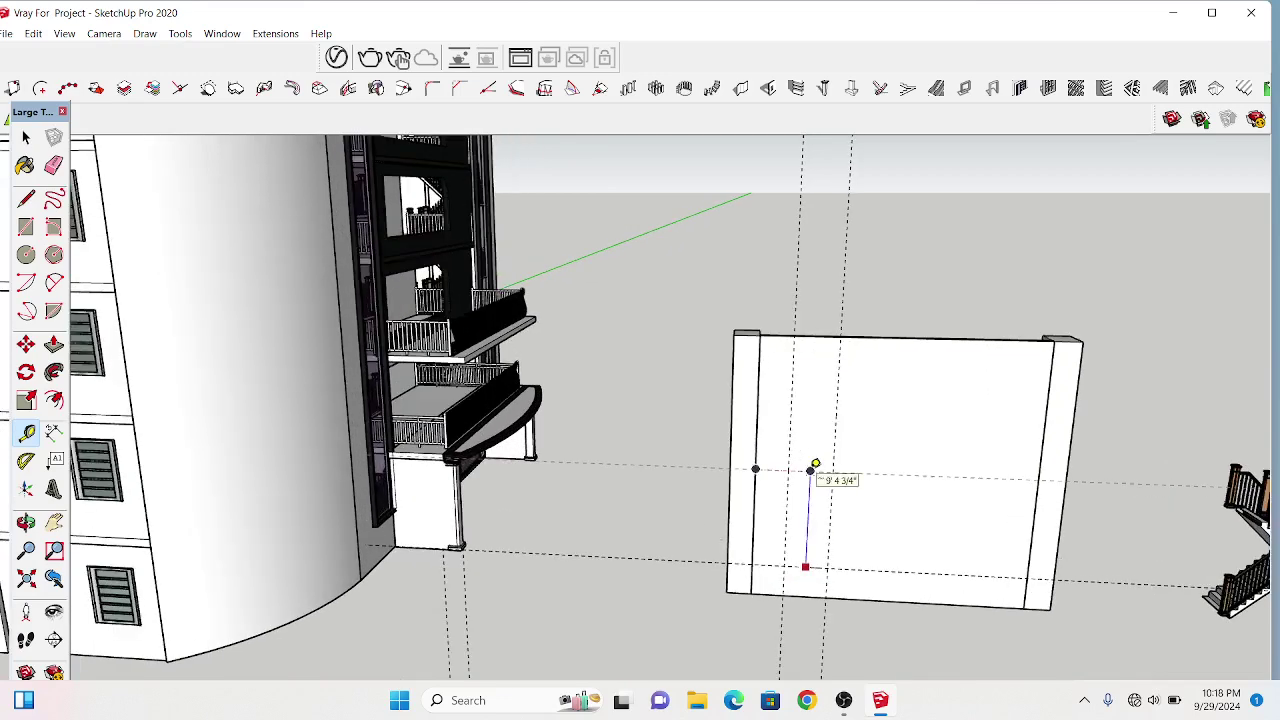
pyautogui.click(812, 468)
pyautogui.click(26, 522)
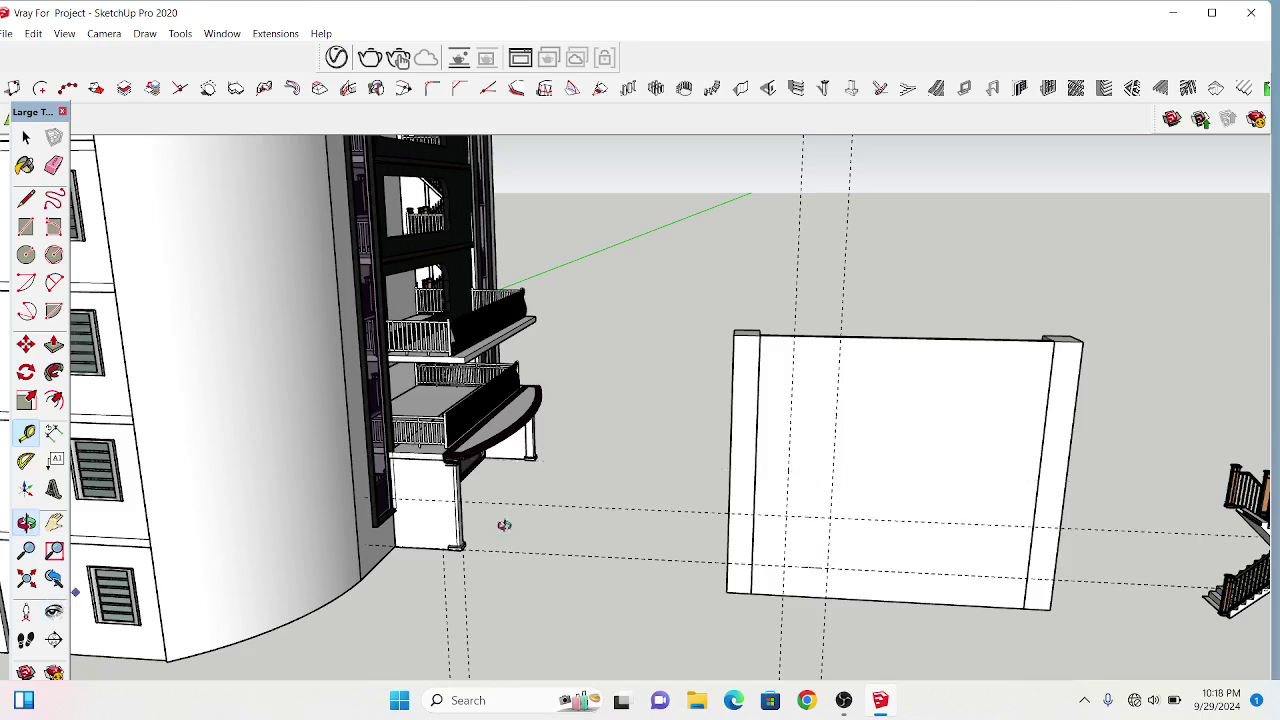
pyautogui.moveTo(779, 498); pyautogui.dragTo(636, 706)
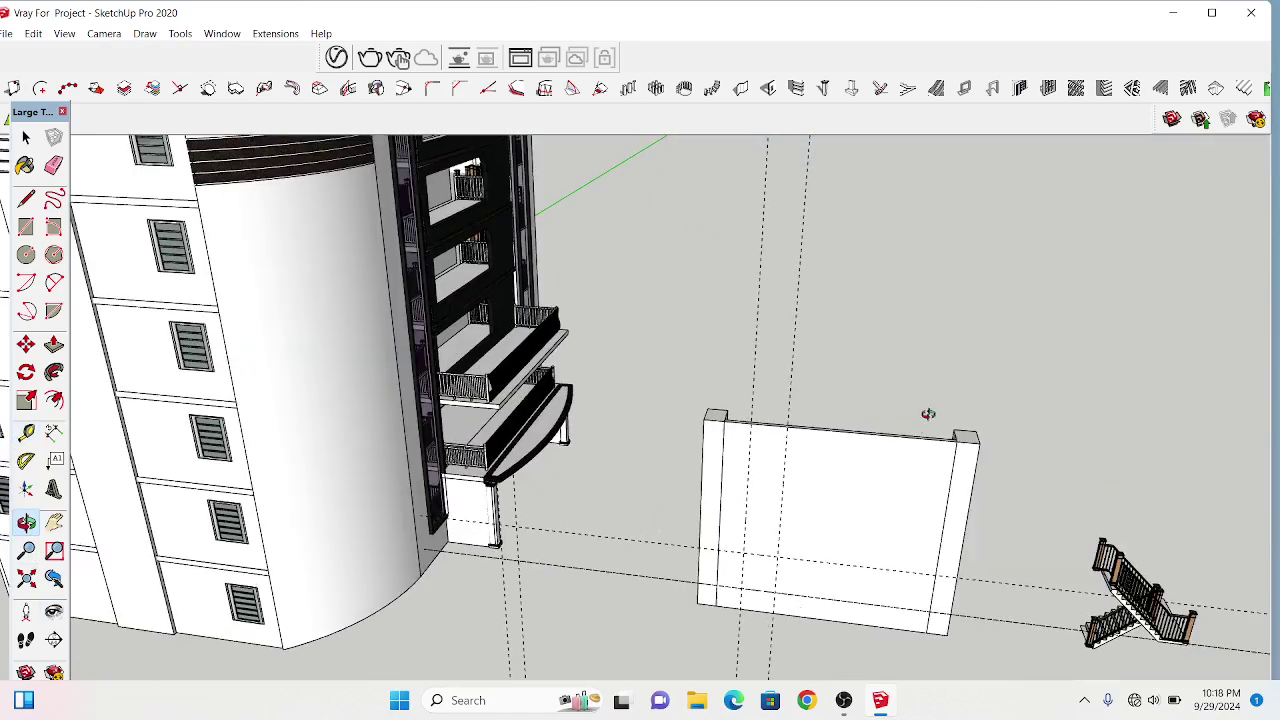
# - Push the left corner post's top face down to the wall's top edge
pyautogui.scroll(4, 928, 413)
pyautogui.click(25, 140)
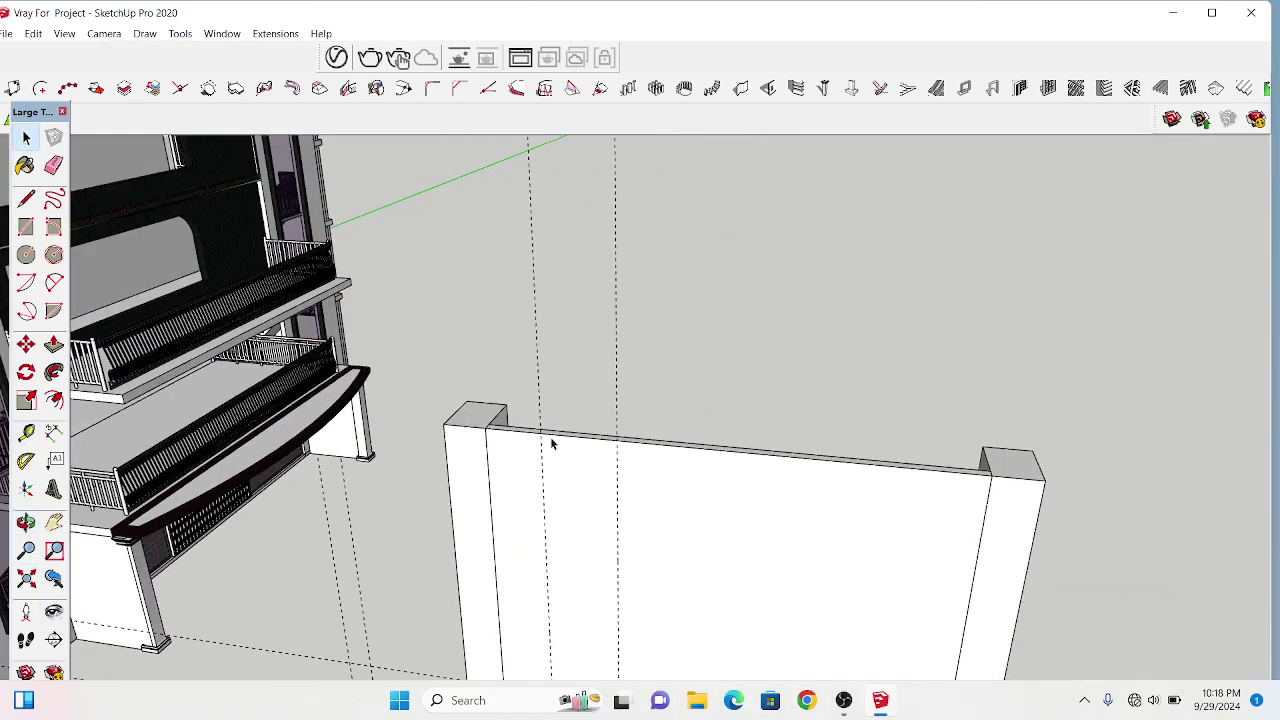
pyautogui.tripleClick(481, 418)
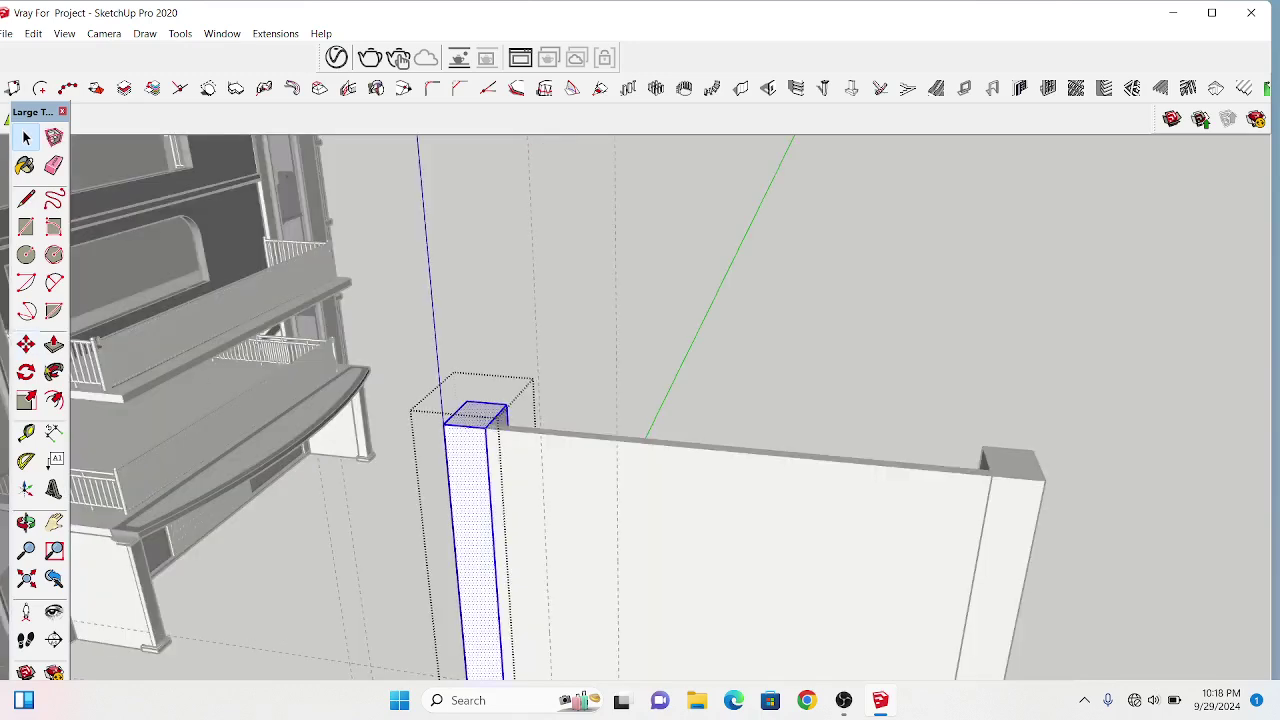
pyautogui.click(54, 344)
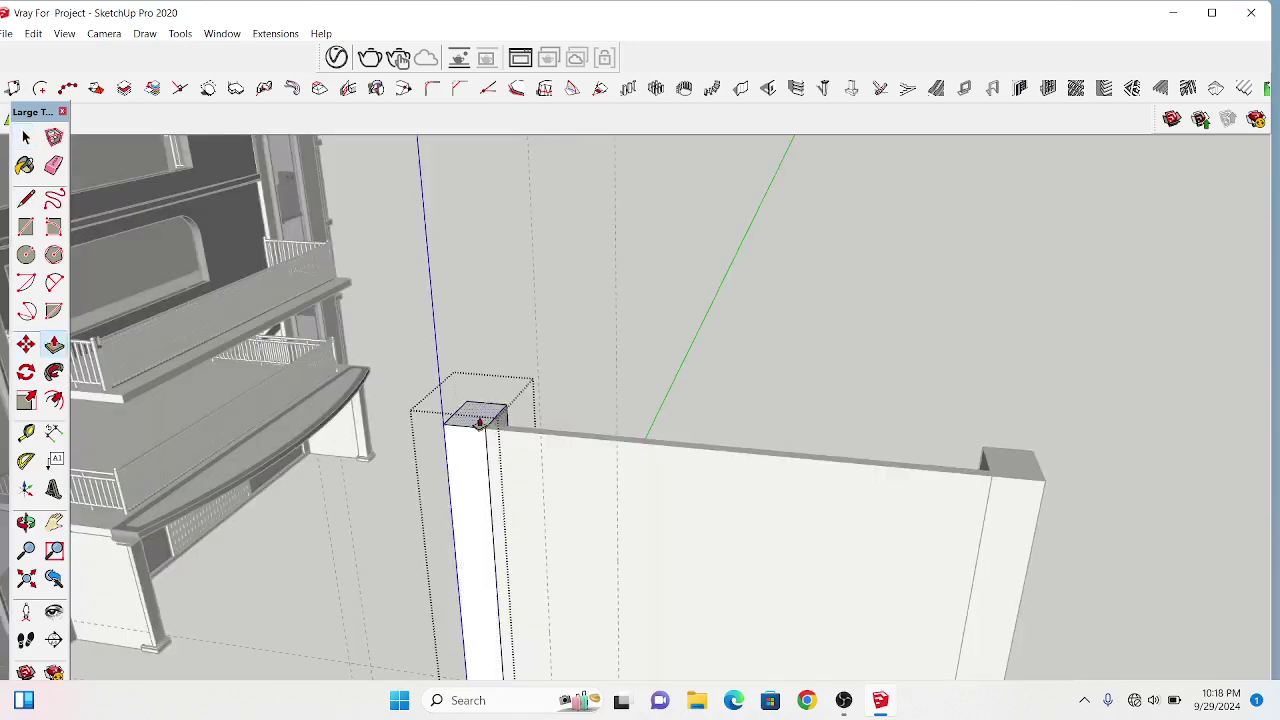
pyautogui.moveTo(479, 422); pyautogui.dragTo(478, 434)
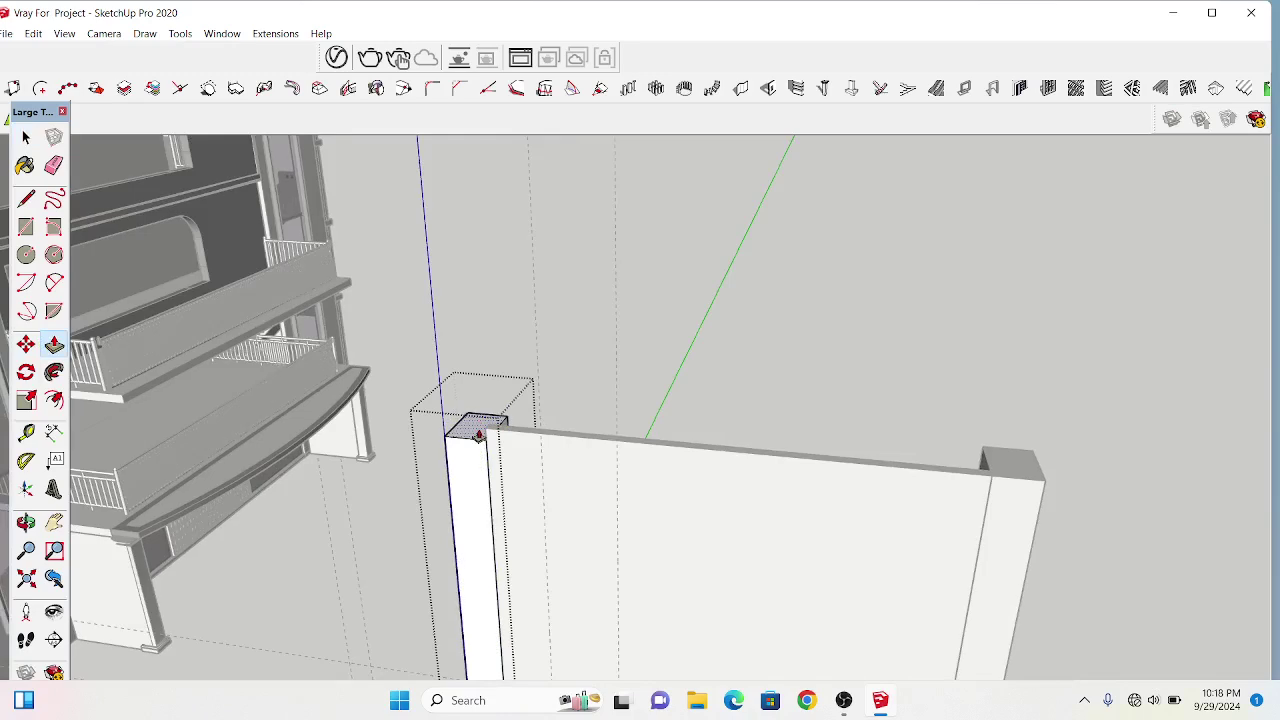
pyautogui.moveTo(479, 434); pyautogui.dragTo(648, 447)
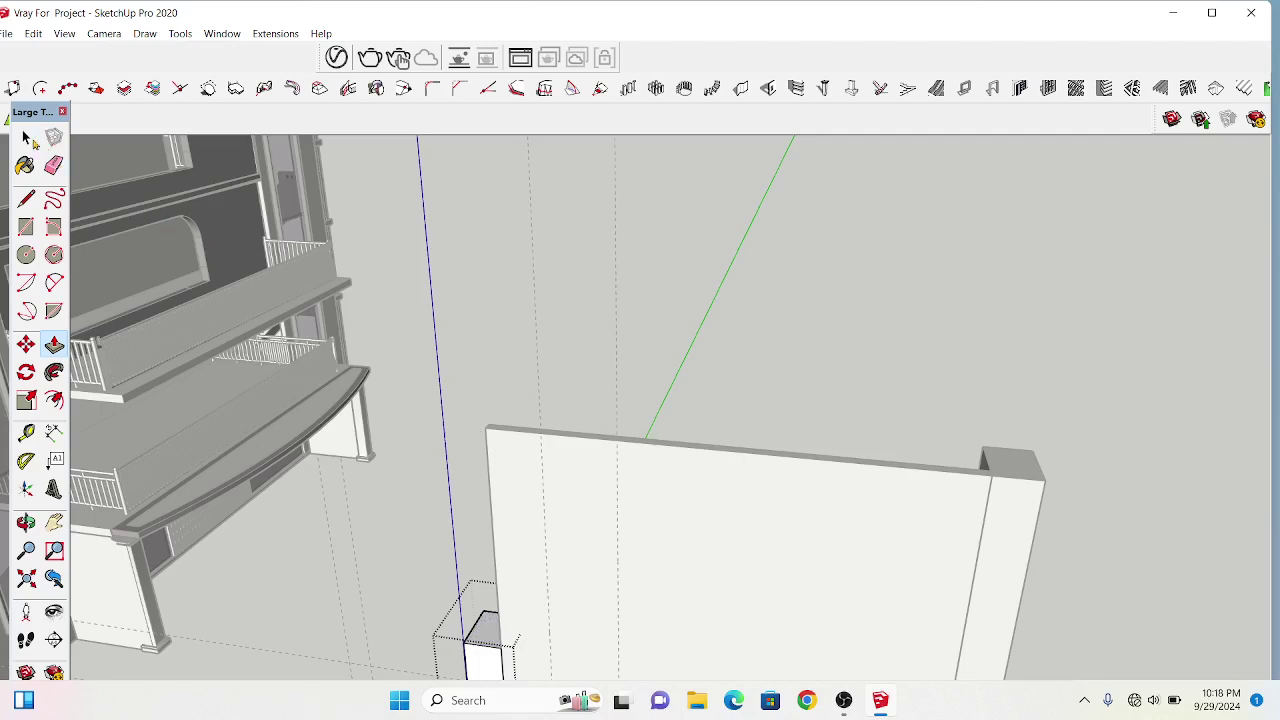
pyautogui.press('space')
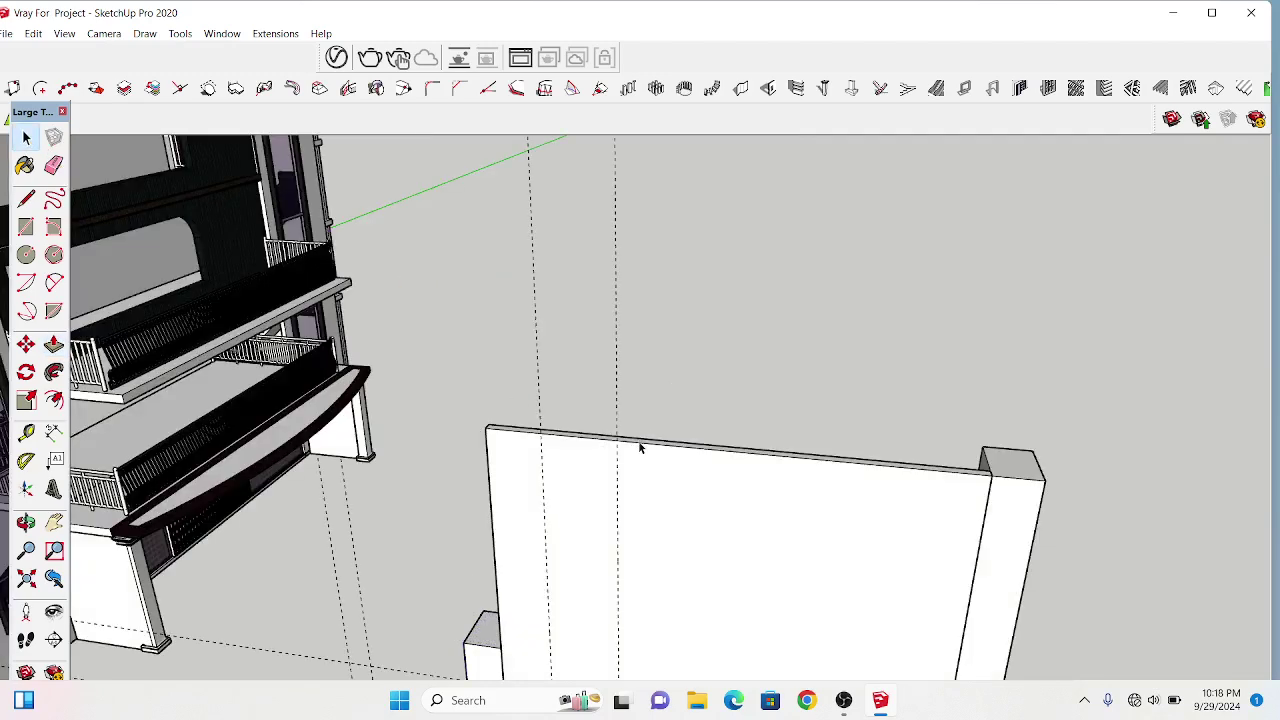
# - Push the wall panel's top face down to lower the wall's height
pyautogui.scroll(3, 640, 448)
pyautogui.scroll(1, 643, 448)
pyautogui.click(646, 447)
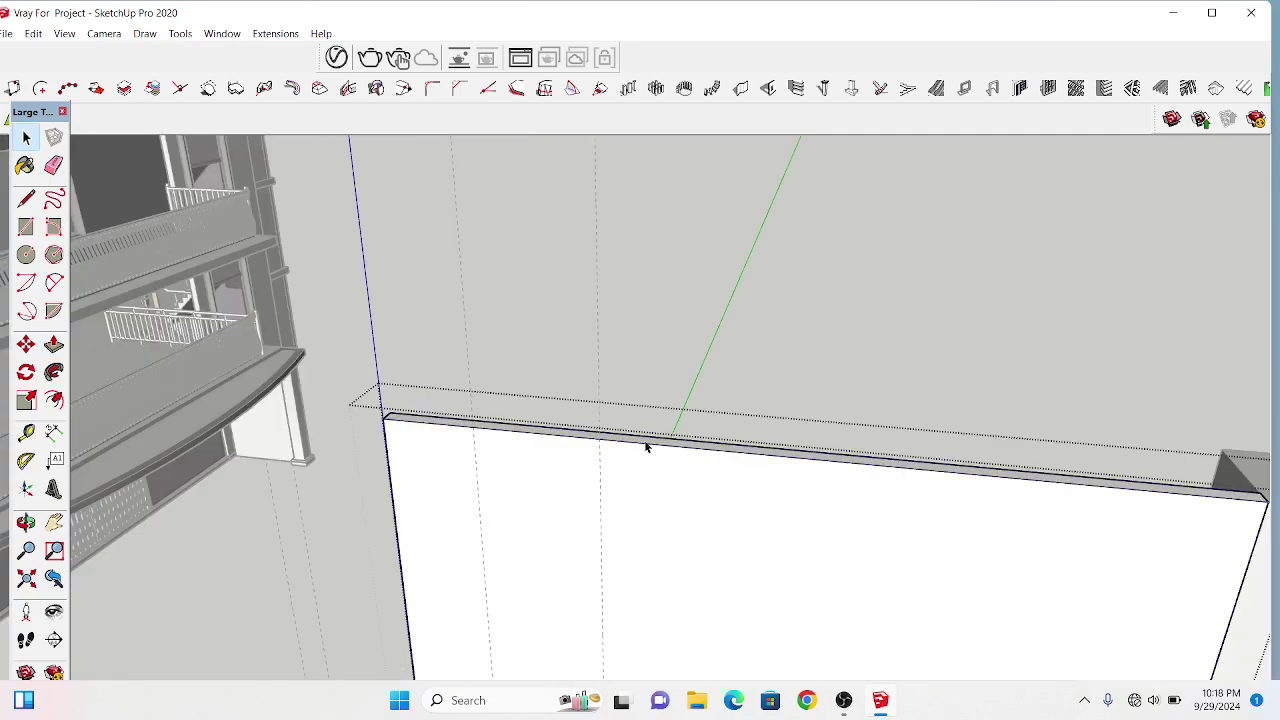
pyautogui.doubleClick(646, 447)
pyautogui.click(580, 425)
pyautogui.press('p')
pyautogui.click(428, 423)
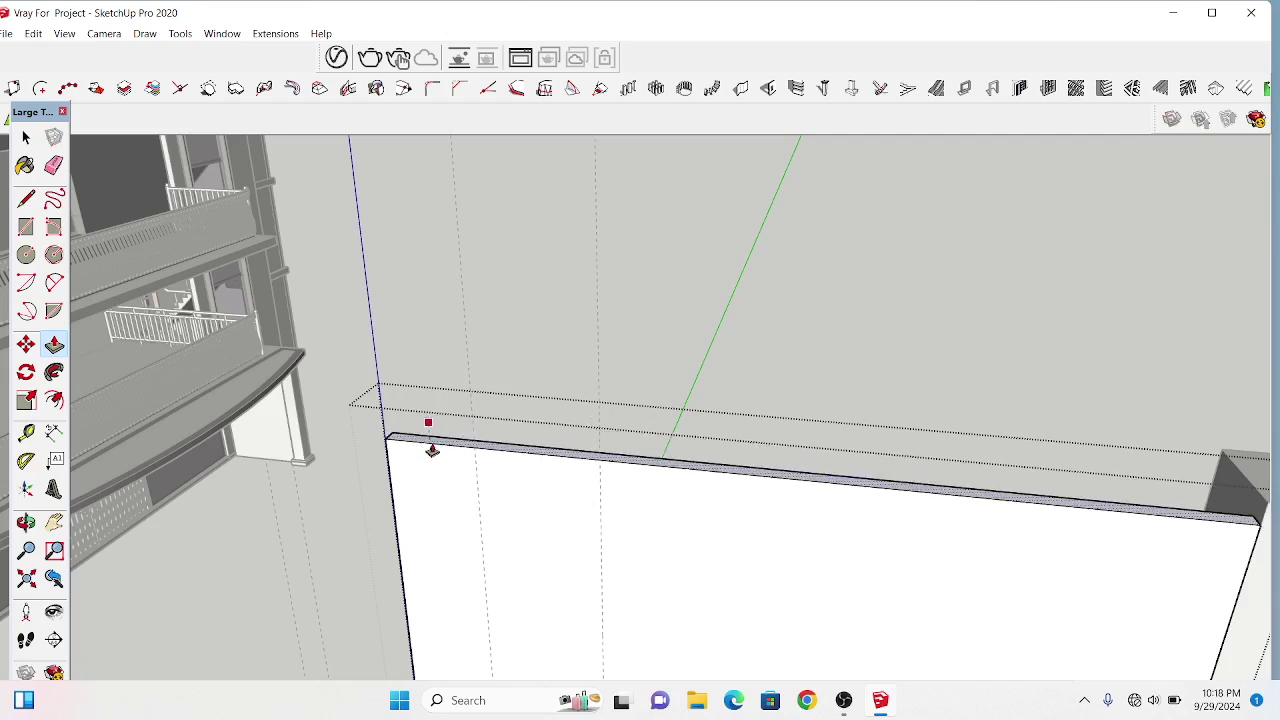
pyautogui.click(432, 450)
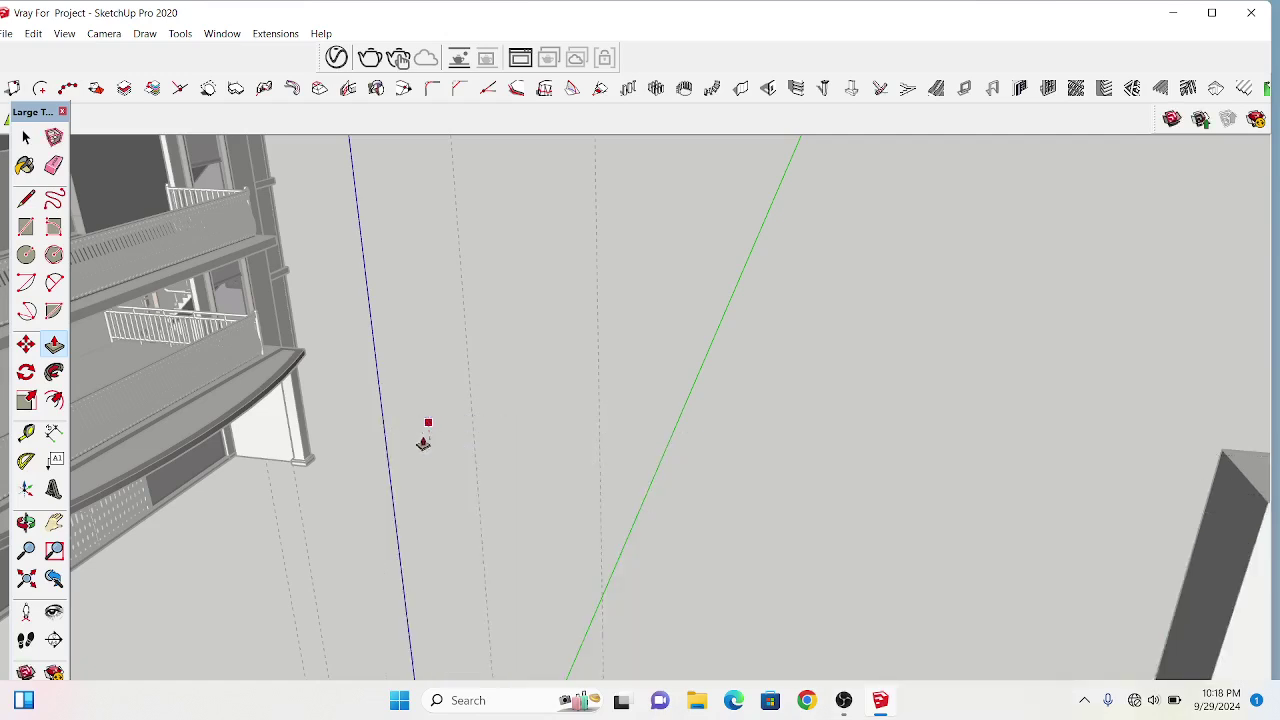
pyautogui.click(26, 137)
# - Lower the right-hand post's top so it rises just above the wall
pyautogui.scroll(-1, 239, 476)
pyautogui.moveTo(239, 476); pyautogui.dragTo(740, 528, button='middle')
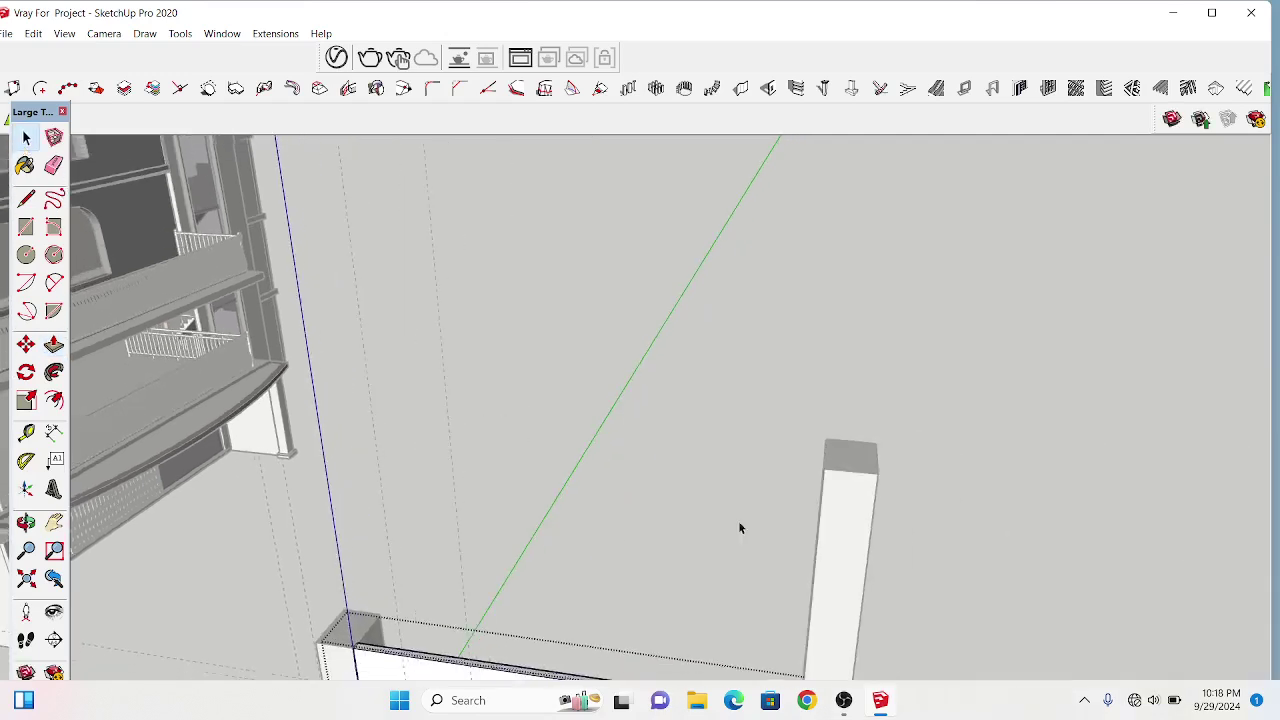
pyautogui.moveTo(872, 458)
pyautogui.mouseDown(button='middle')
pyautogui.moveTo(886, 446)
pyautogui.moveTo(870, 470)
pyautogui.mouseUp(button='middle')
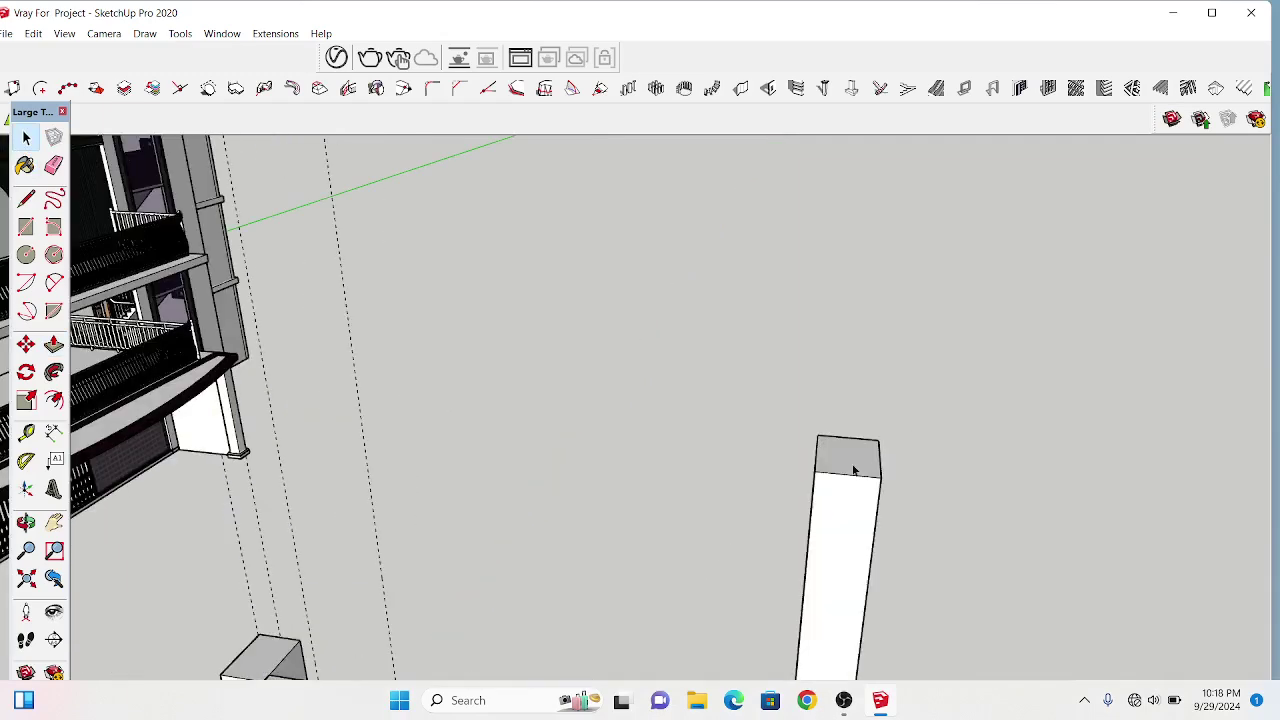
pyautogui.tripleClick(854, 469)
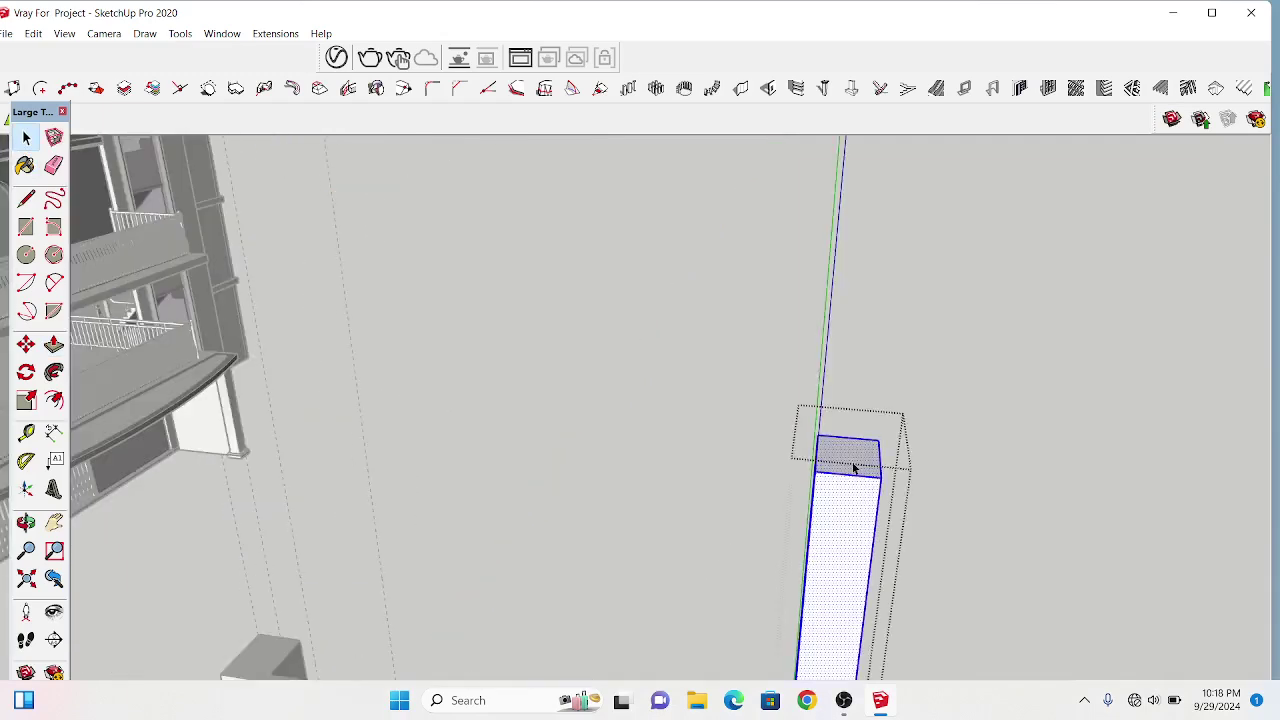
pyautogui.click(54, 344)
pyautogui.moveTo(848, 452)
pyautogui.mouseDown()
pyautogui.moveTo(844, 483)
pyautogui.moveTo(277, 263)
pyautogui.mouseUp()
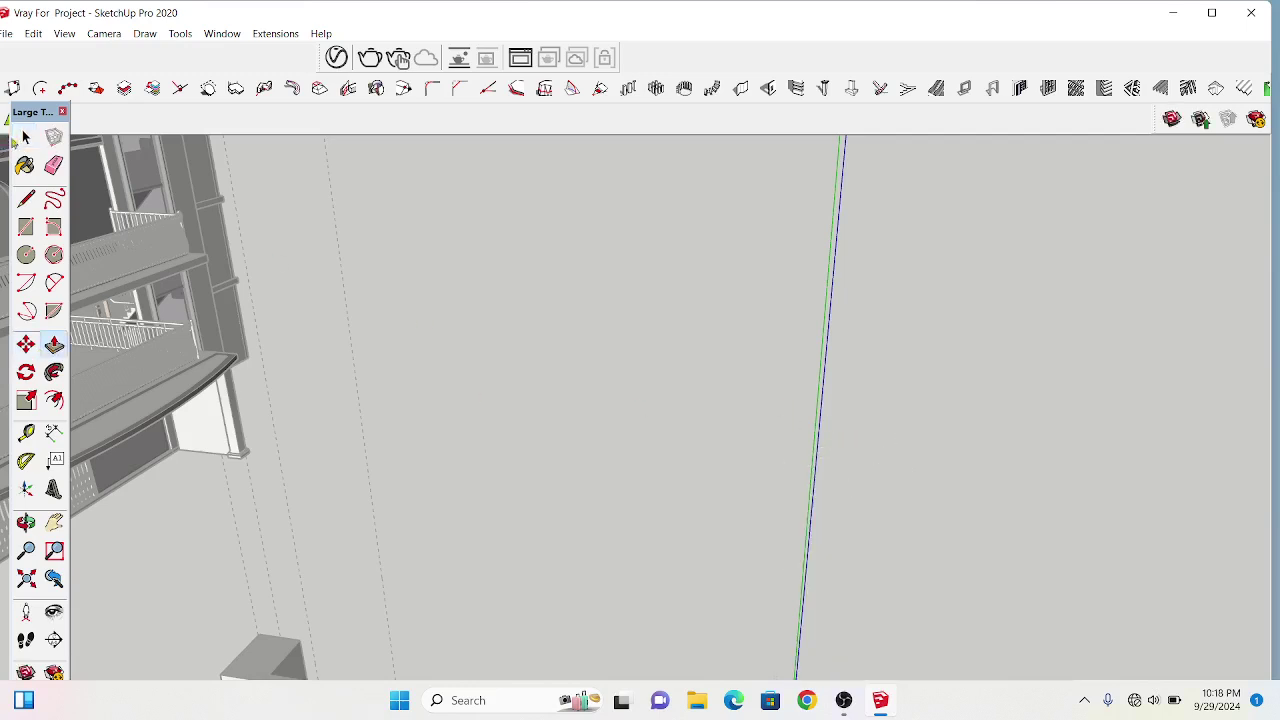
pyautogui.press('space')
pyautogui.moveTo(366, 277)
pyautogui.mouseDown(button='middle')
pyautogui.moveTo(666, 277)
pyautogui.moveTo(695, 357)
pyautogui.moveTo(744, 351)
pyautogui.mouseUp(button='middle')
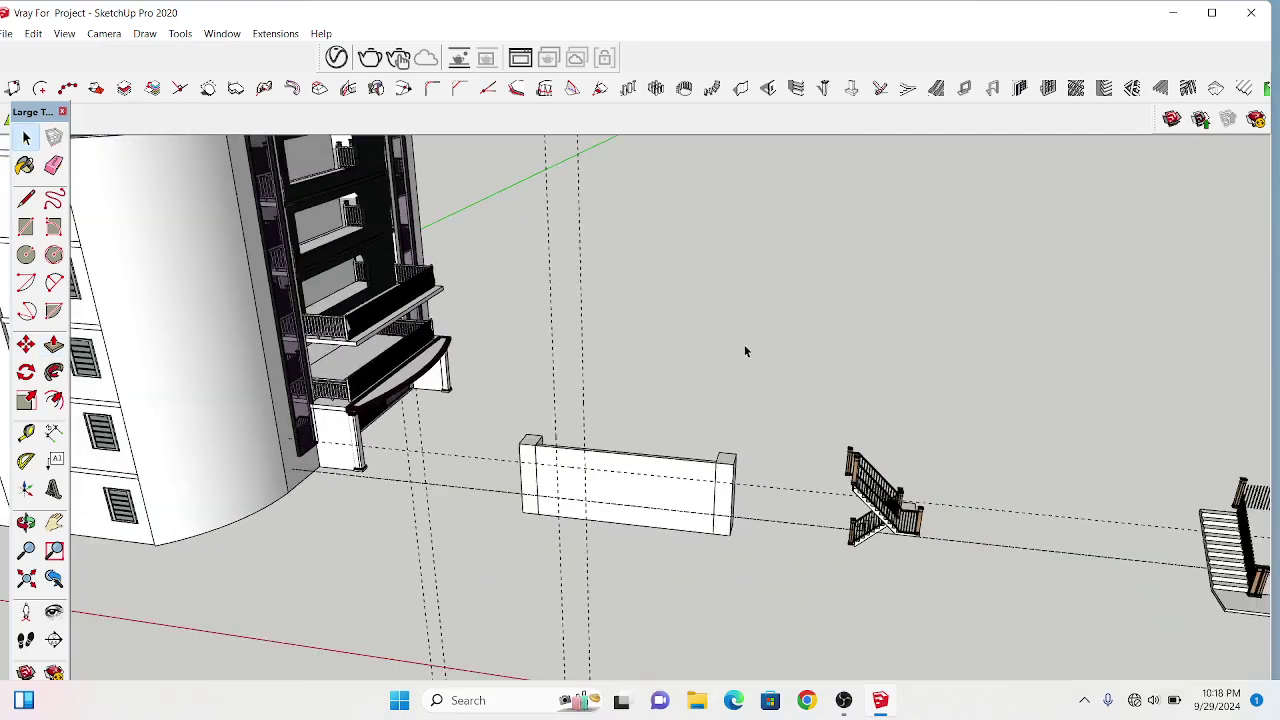
# - Zoom in on the wall panel and enter its group, ready to draw a window rectangle
pyautogui.scroll(1, 586, 517)
pyautogui.scroll(2, 551, 463)
pyautogui.scroll(3, 560, 460)
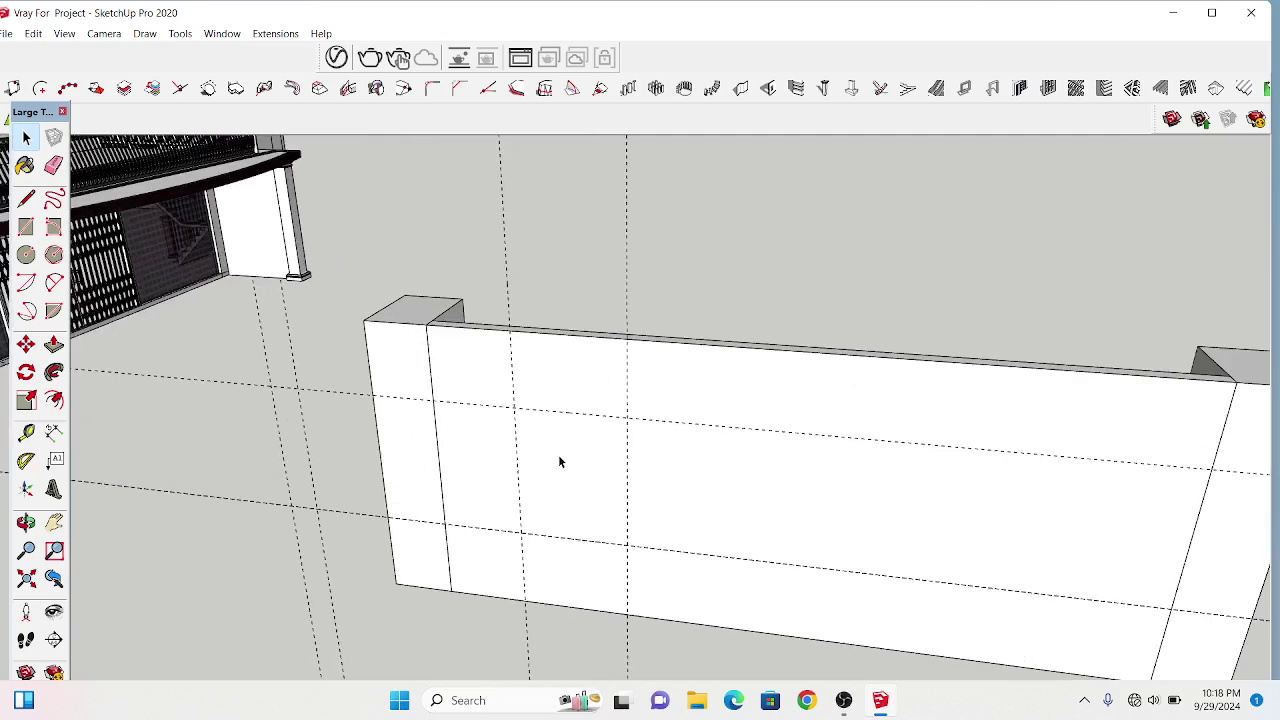
pyautogui.scroll(3, 560, 461)
pyautogui.scroll(-3, 560, 461)
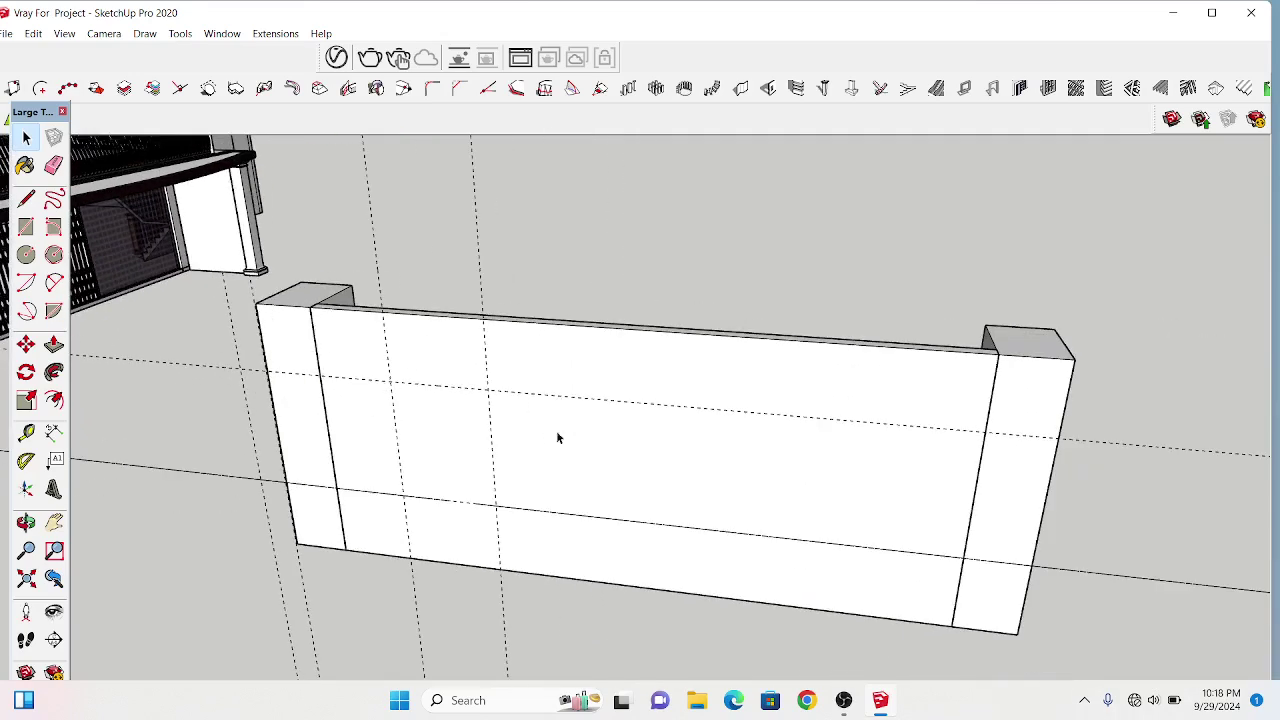
pyautogui.scroll(-3, 556, 437)
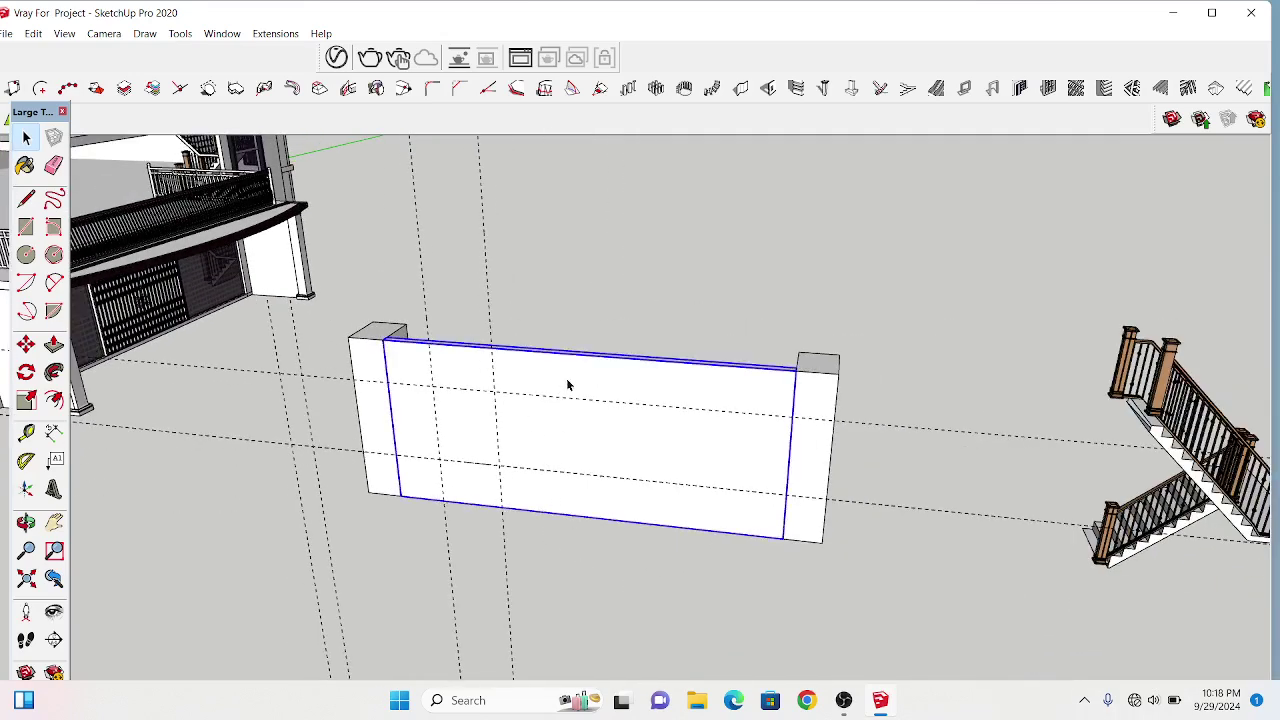
pyautogui.doubleClick(566, 385)
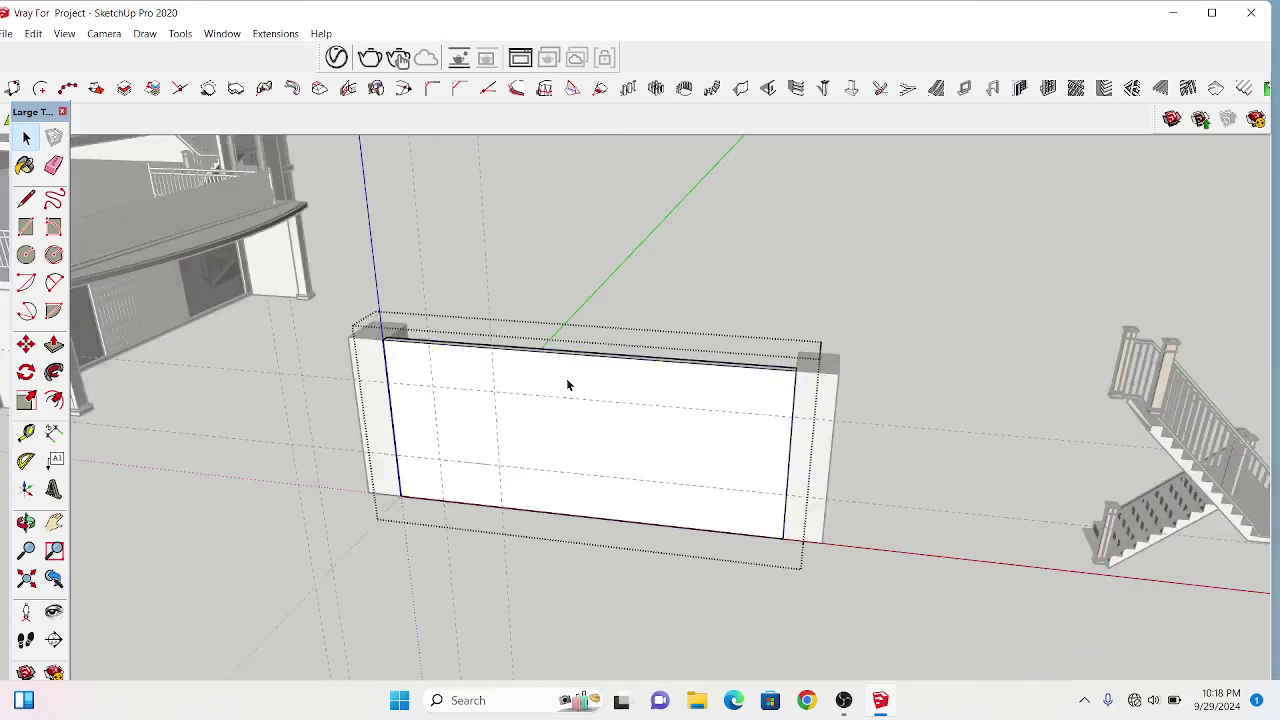
pyautogui.click(540, 260)
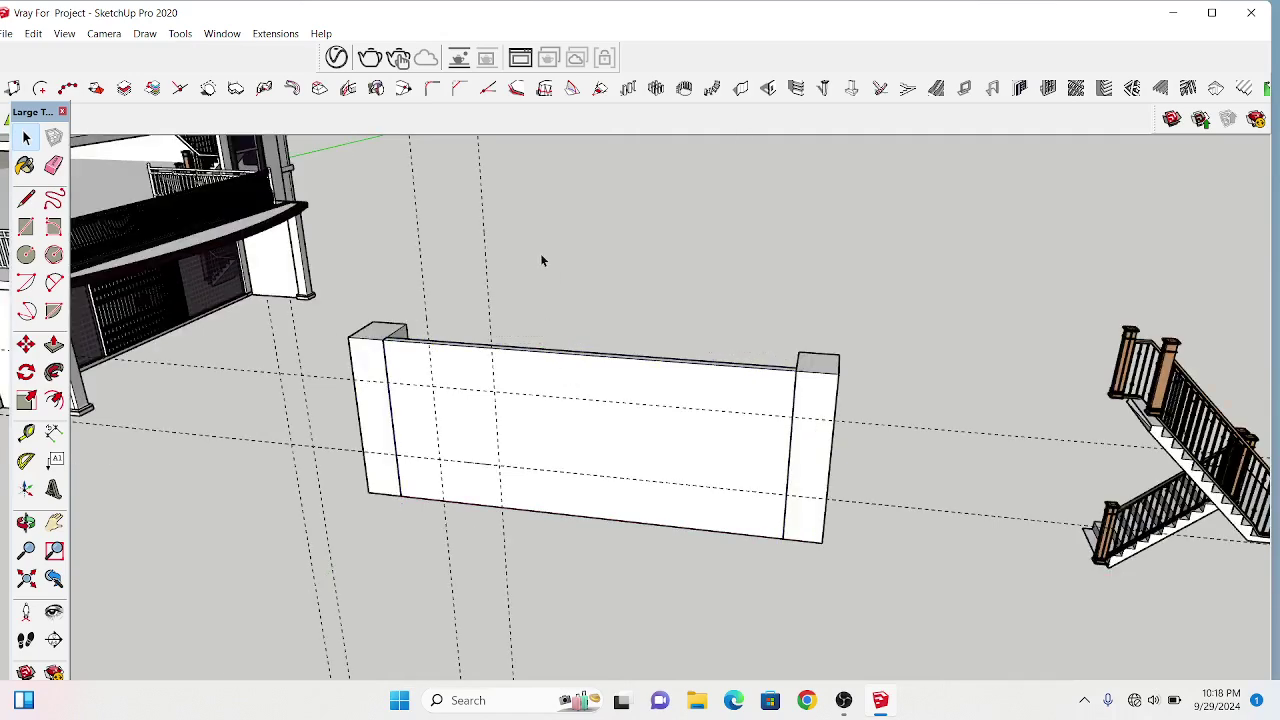
pyautogui.doubleClick(548, 412)
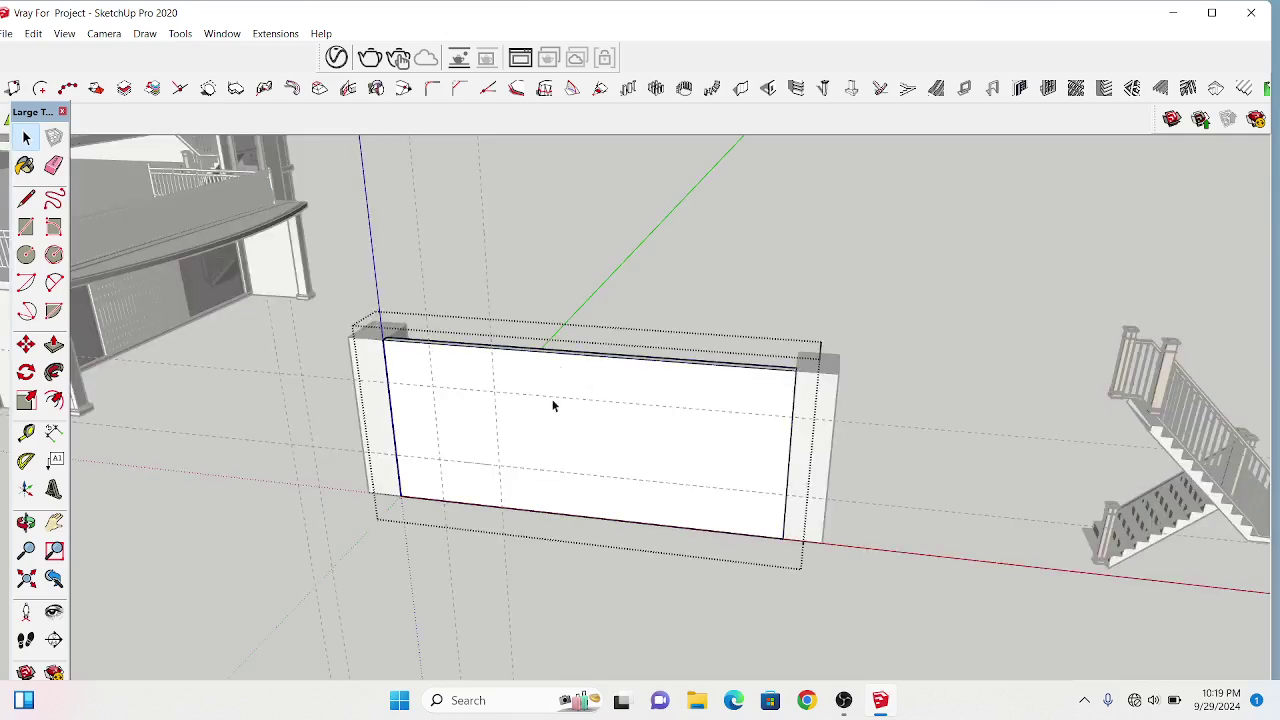
pyautogui.click(26, 227)
pyautogui.scroll(1, 400, 395)
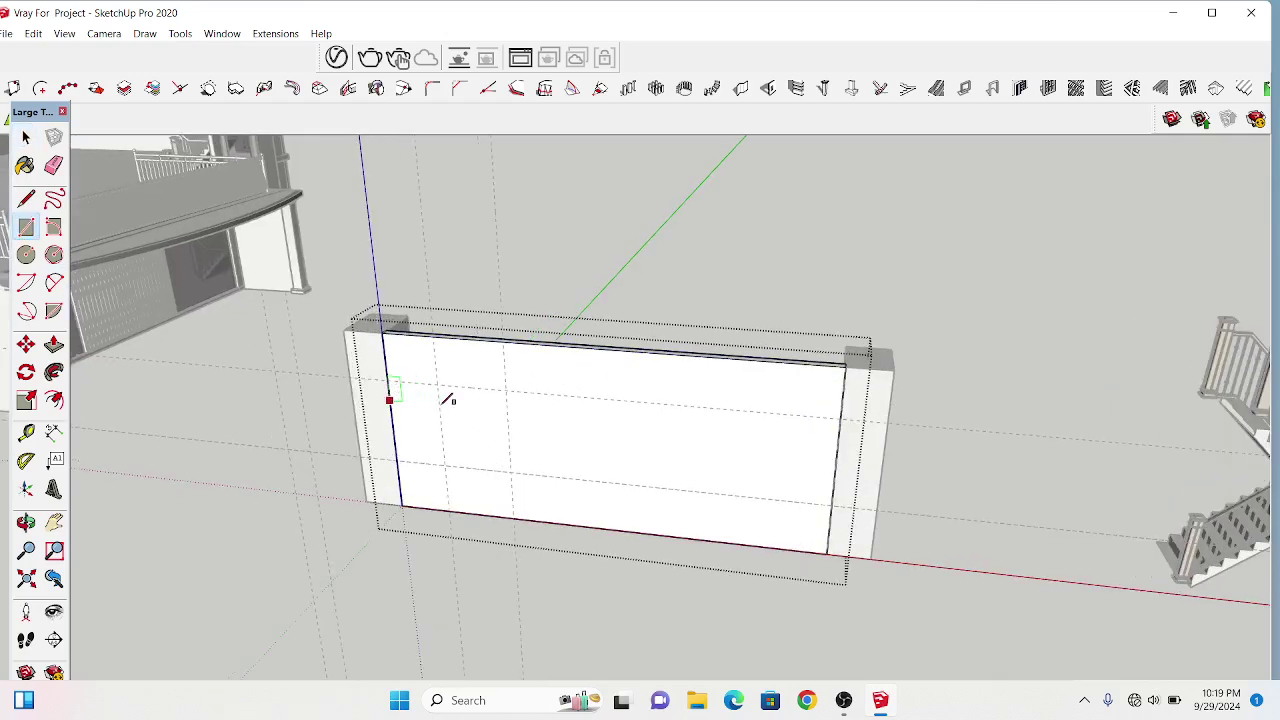
pyautogui.scroll(2, 445, 398)
pyautogui.click(437, 379)
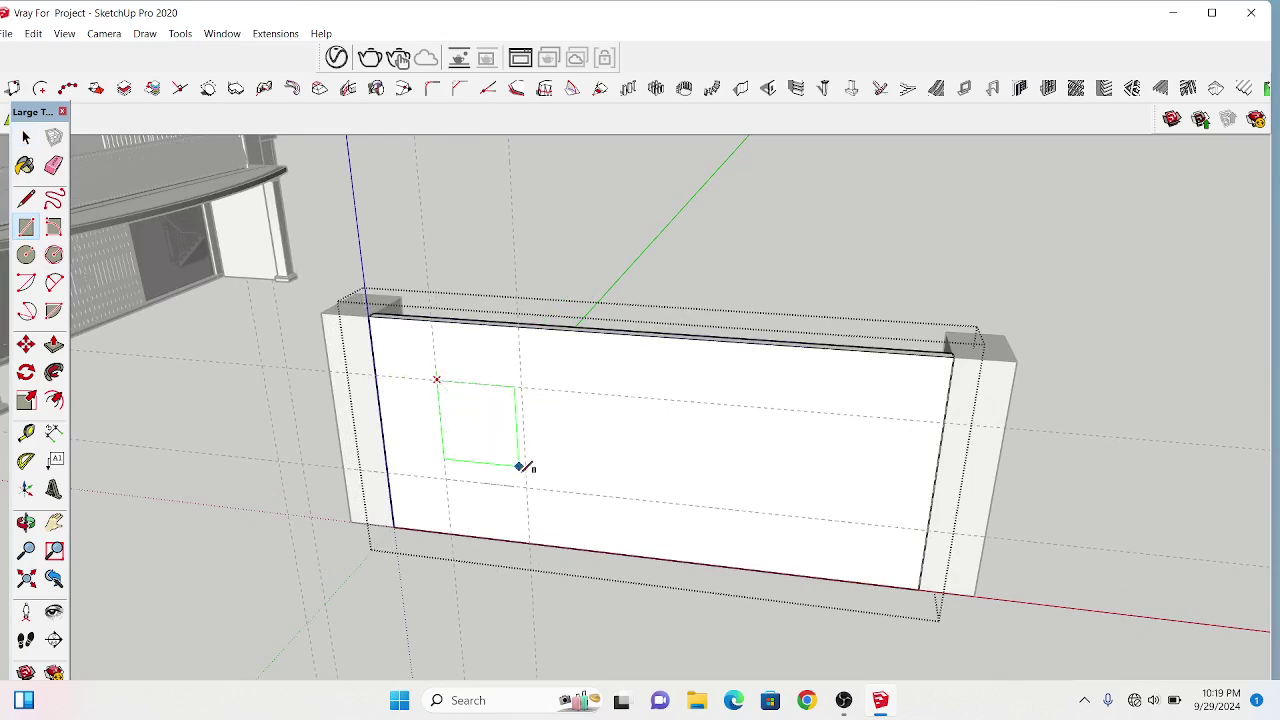
pyautogui.click(54, 344)
pyautogui.click(486, 381)
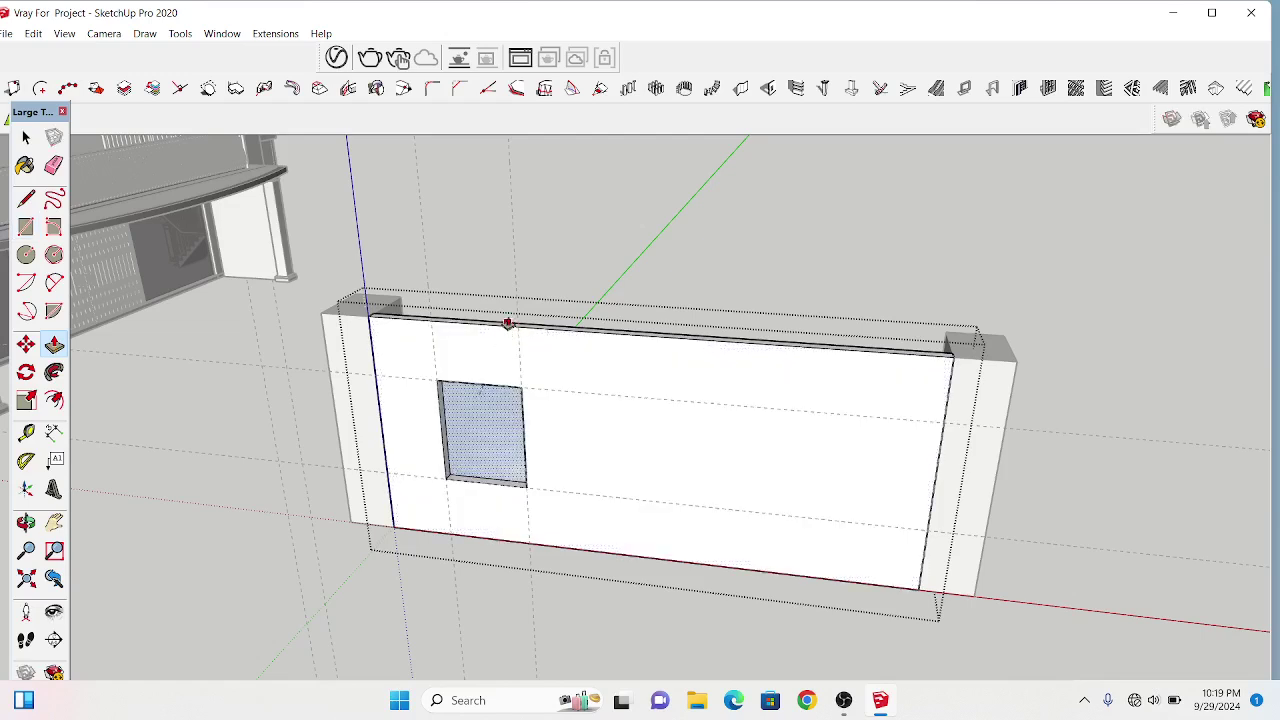
pyautogui.click(507, 322)
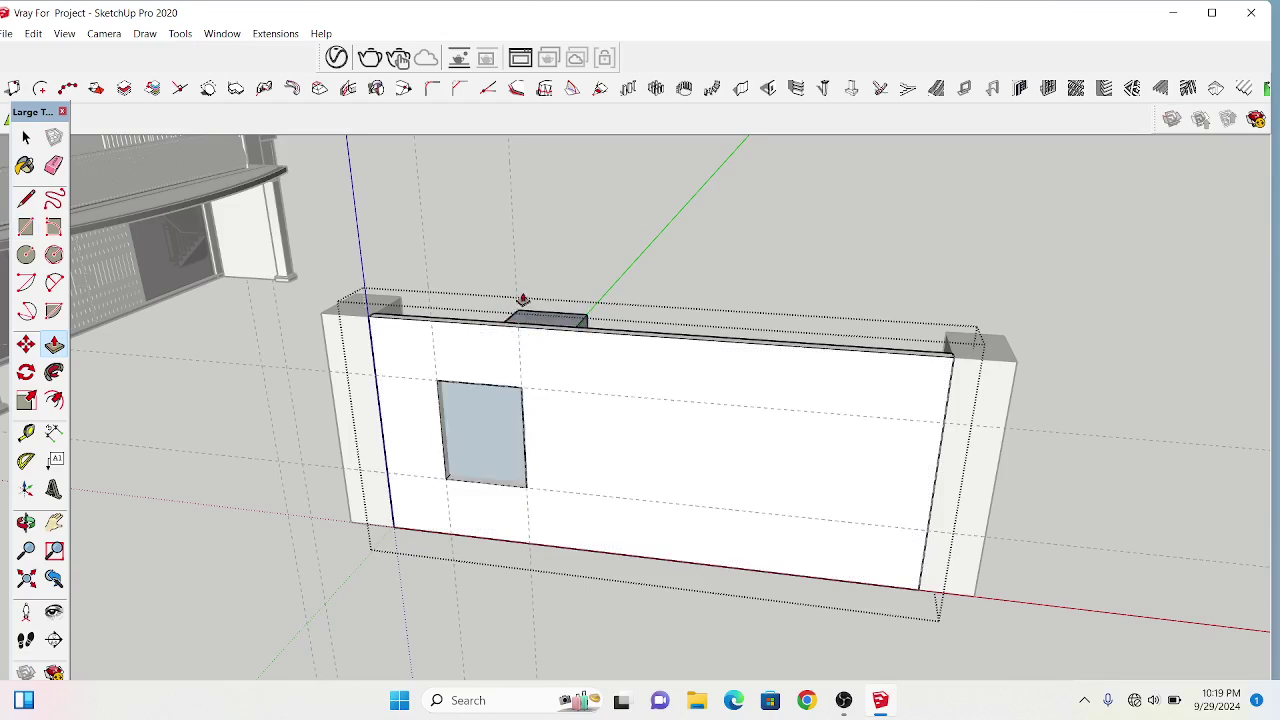
pyautogui.click(522, 300)
pyautogui.click(26, 522)
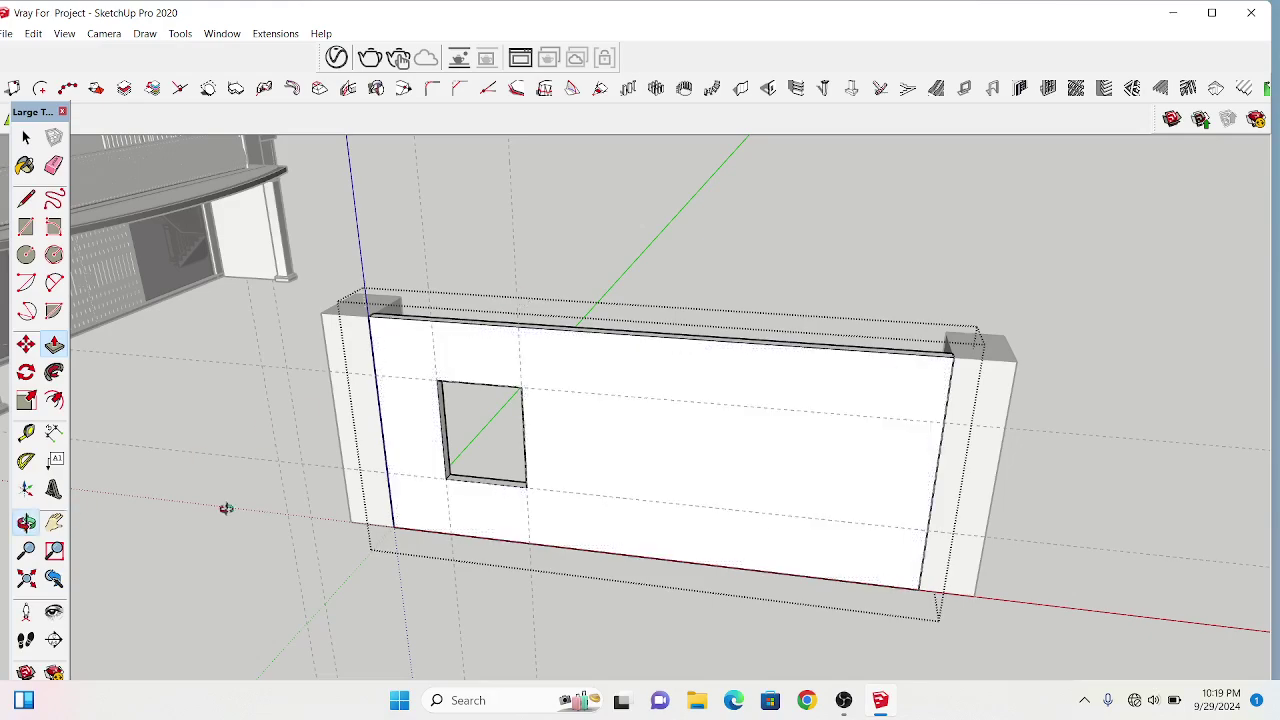
pyautogui.scroll(3, 500, 451)
pyautogui.scroll(5, 500, 451)
pyautogui.moveTo(520, 423)
pyautogui.mouseDown()
pyautogui.moveTo(869, 357)
pyautogui.moveTo(789, 429)
pyautogui.moveTo(301, 326)
pyautogui.mouseUp()
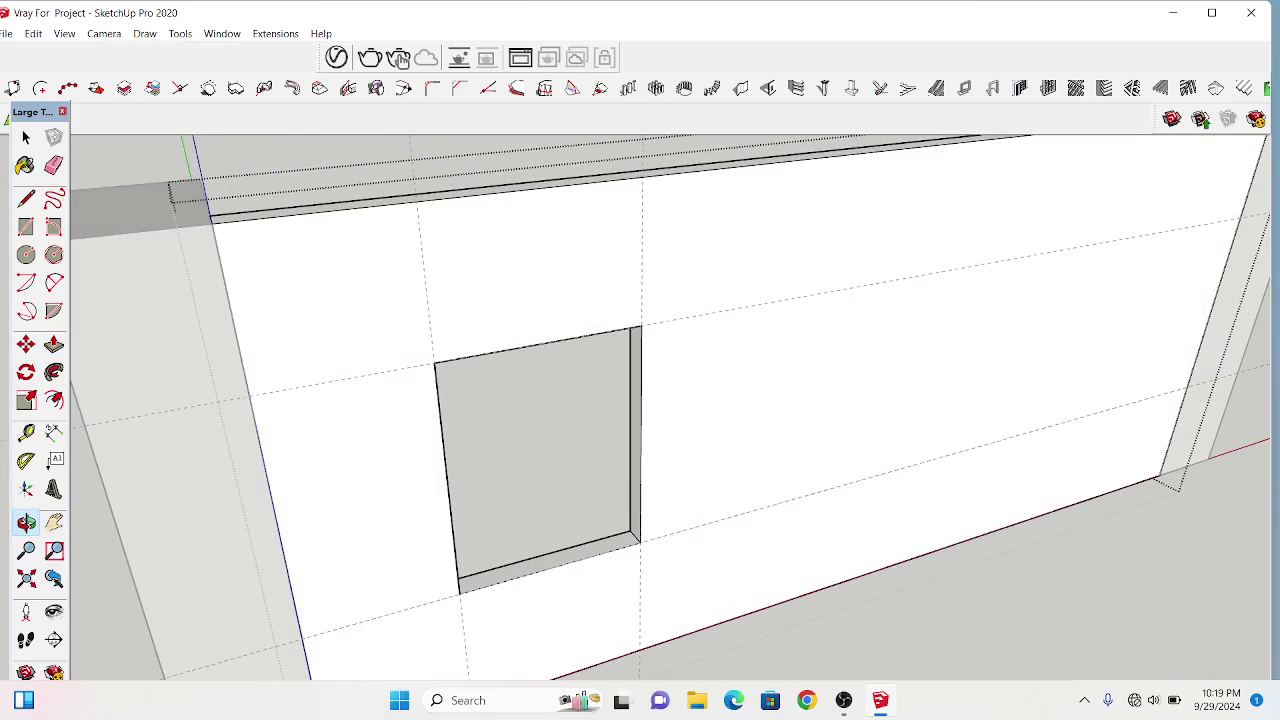
pyautogui.click(26, 137)
pyautogui.scroll(-3, 857, 517)
pyautogui.scroll(-2, 930, 540)
pyautogui.scroll(-1, 1008, 571)
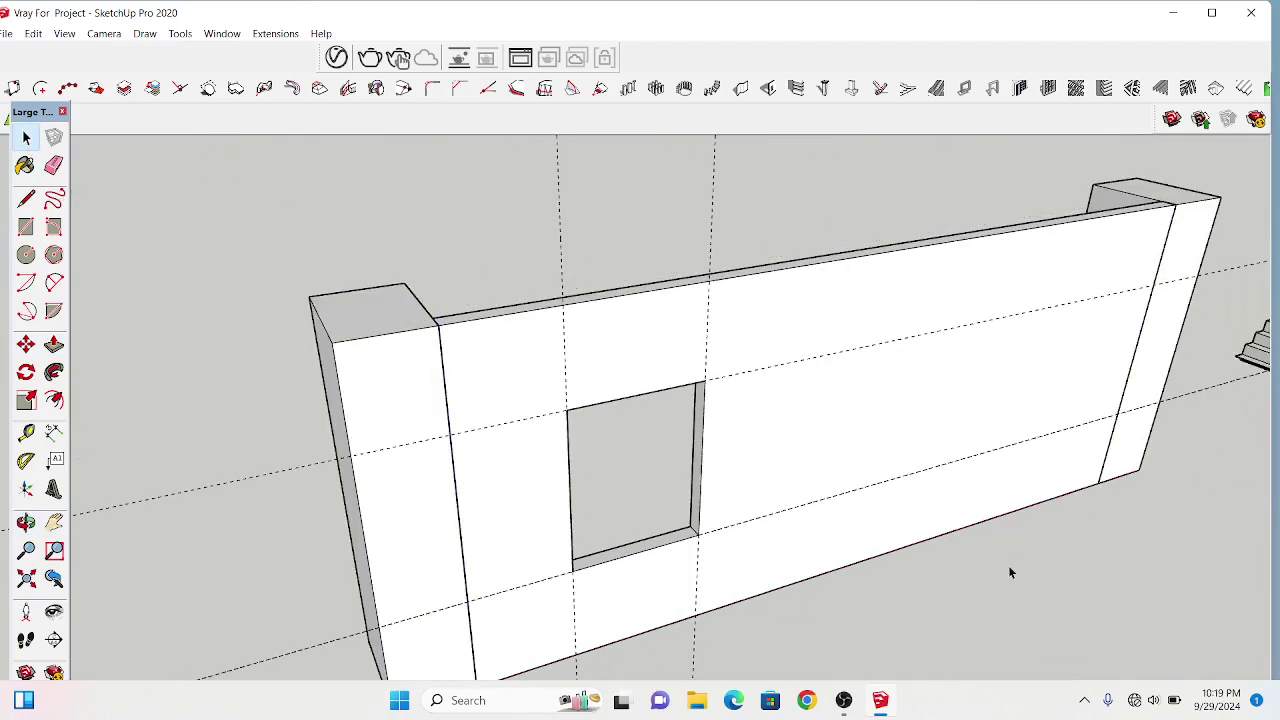
pyautogui.scroll(-2, 430, 530)
pyautogui.scroll(3, 201, 675)
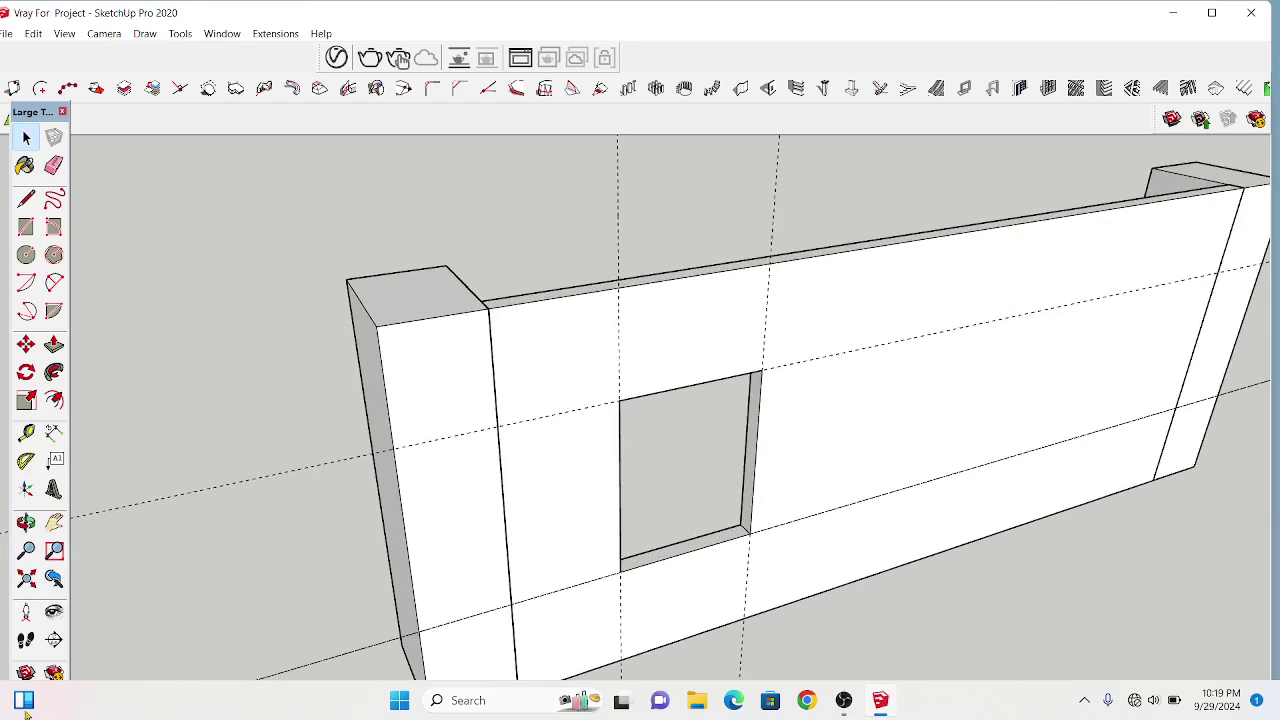
pyautogui.scroll(-2, 868, 505)
pyautogui.scroll(-1, 732, 509)
pyautogui.scroll(2, 1100, 432)
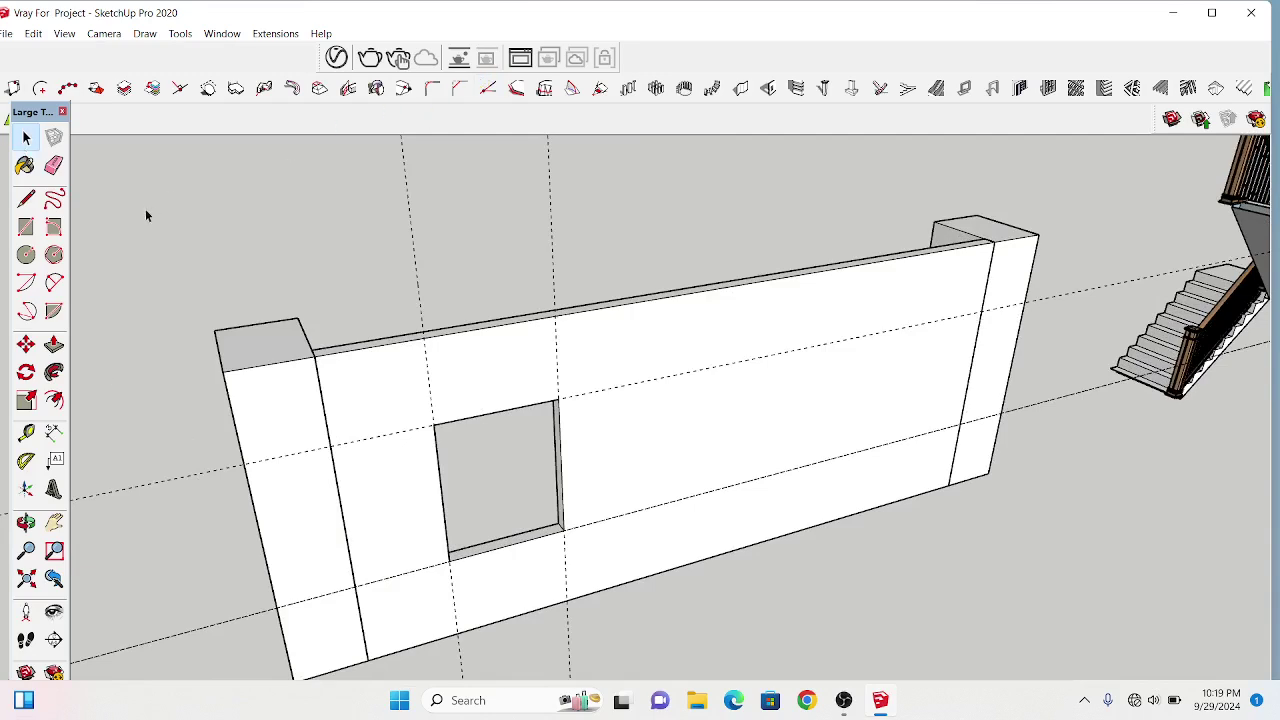
pyautogui.scroll(-1, 678, 363)
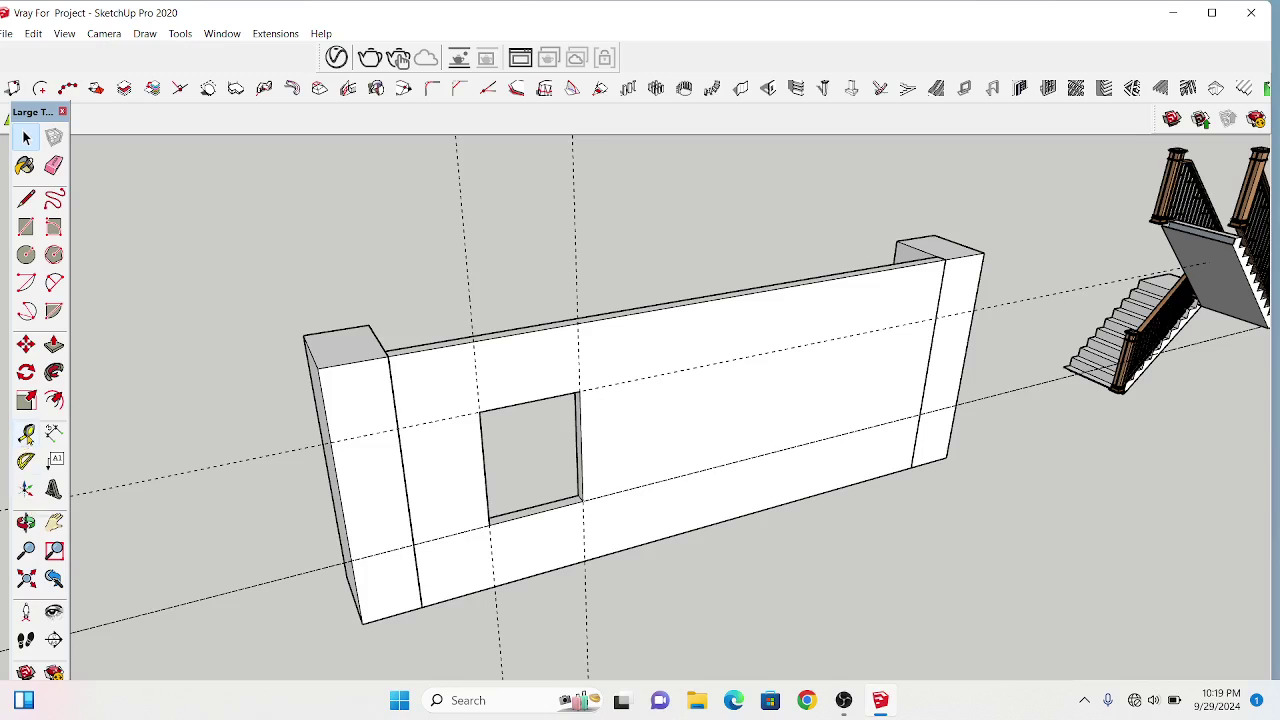
# - Place a Tape Measure guide 4' to the right of the first opening's edge
pyautogui.press('t')
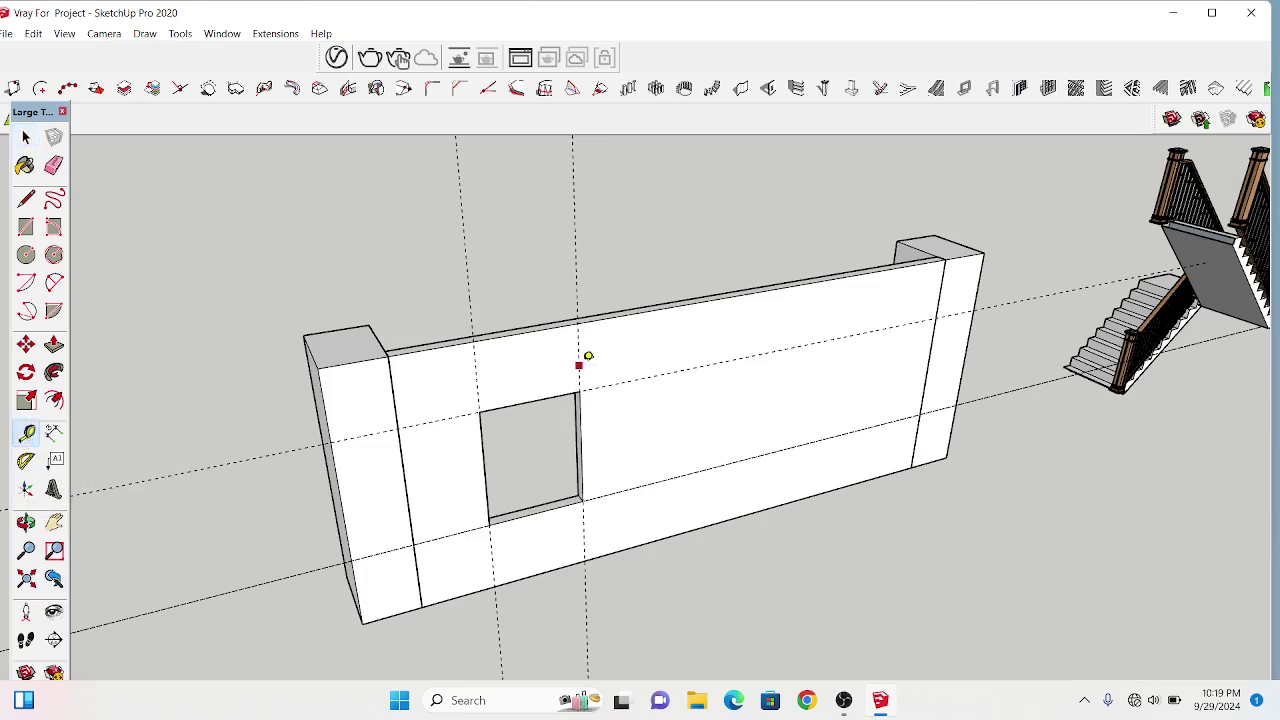
pyautogui.click(578, 365)
pyautogui.click(602, 353)
pyautogui.click(602, 353)
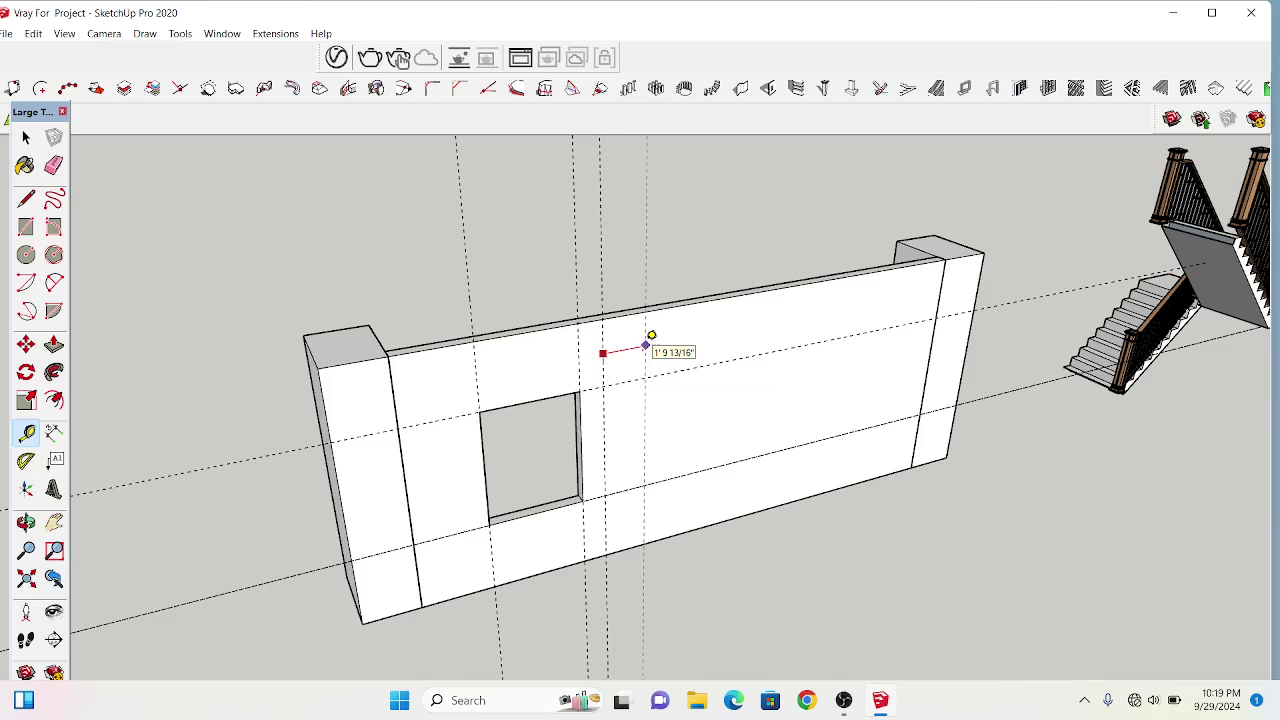
pyautogui.write("4'")
pyautogui.press('Return')
pyautogui.click(28, 142)
# - Inside the wall group, draw the second window rectangle from the guide intersection
pyautogui.doubleClick(787, 322)
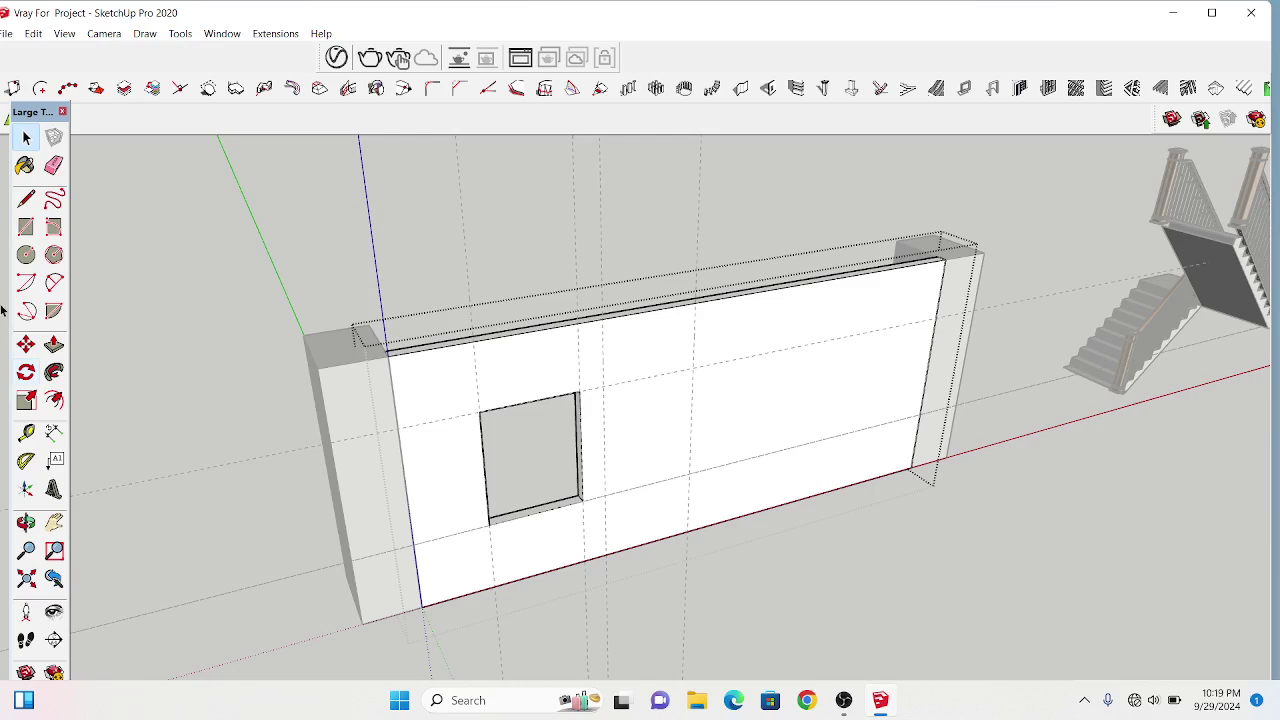
pyautogui.click(26, 227)
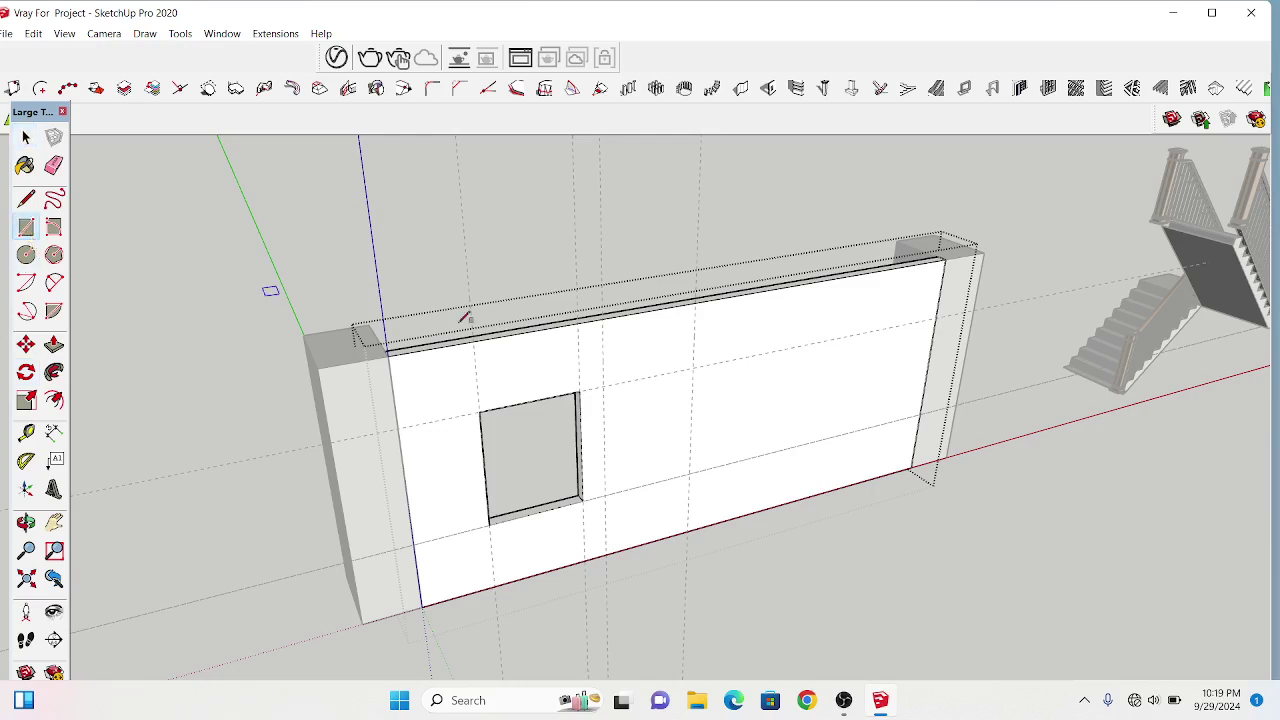
pyautogui.click(603, 386)
pyautogui.click(692, 470)
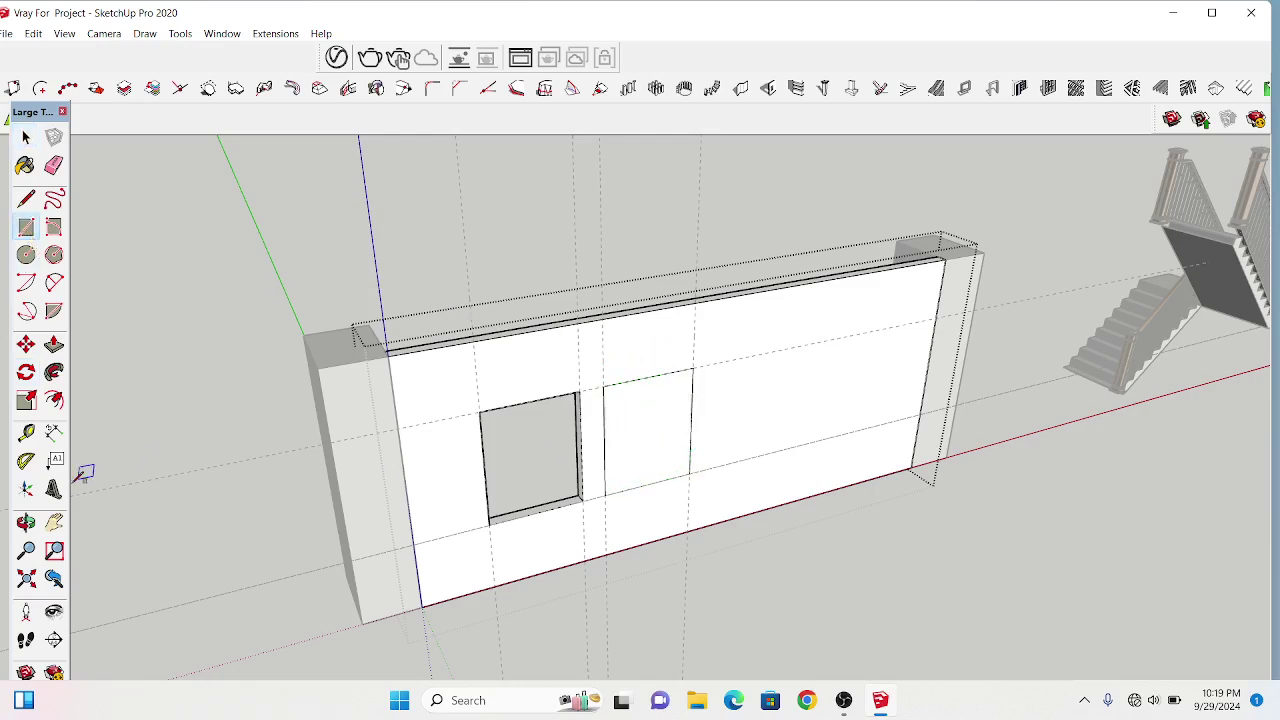
pyautogui.scroll(2, 646, 296)
pyautogui.scroll(2, 646, 300)
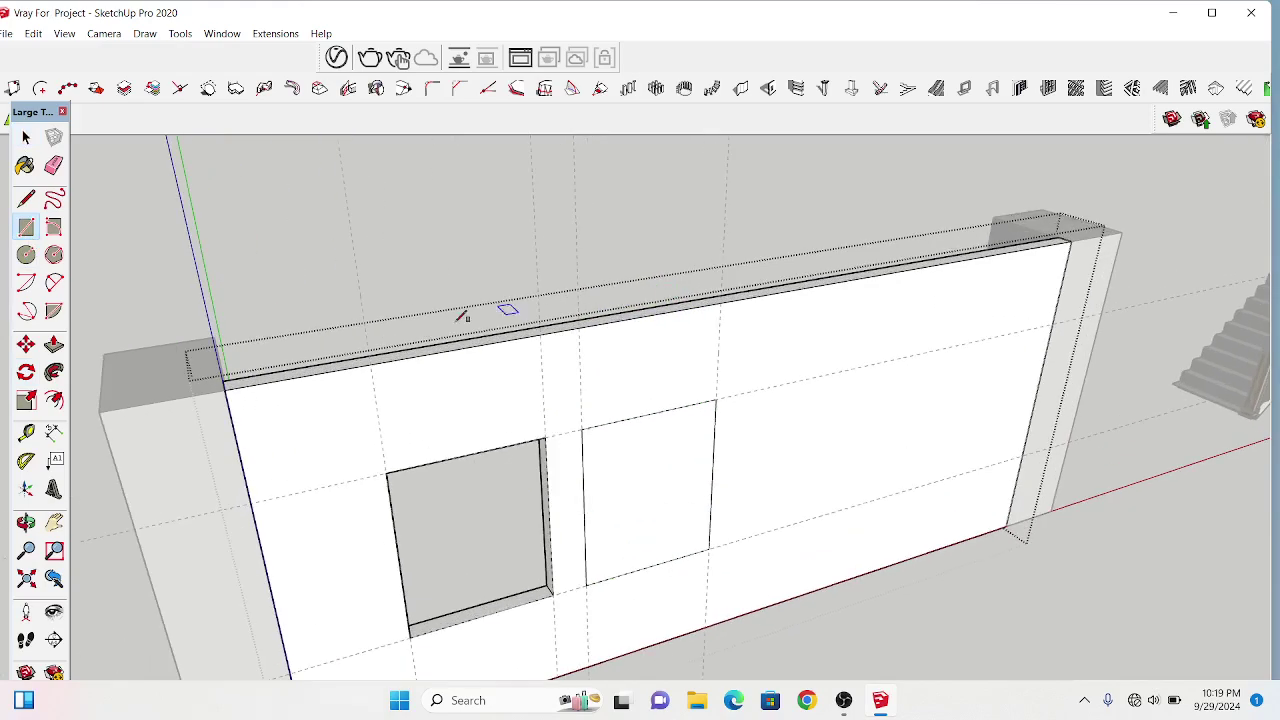
# - Push the new rectangle through the wall to open the second window
pyautogui.click(26, 522)
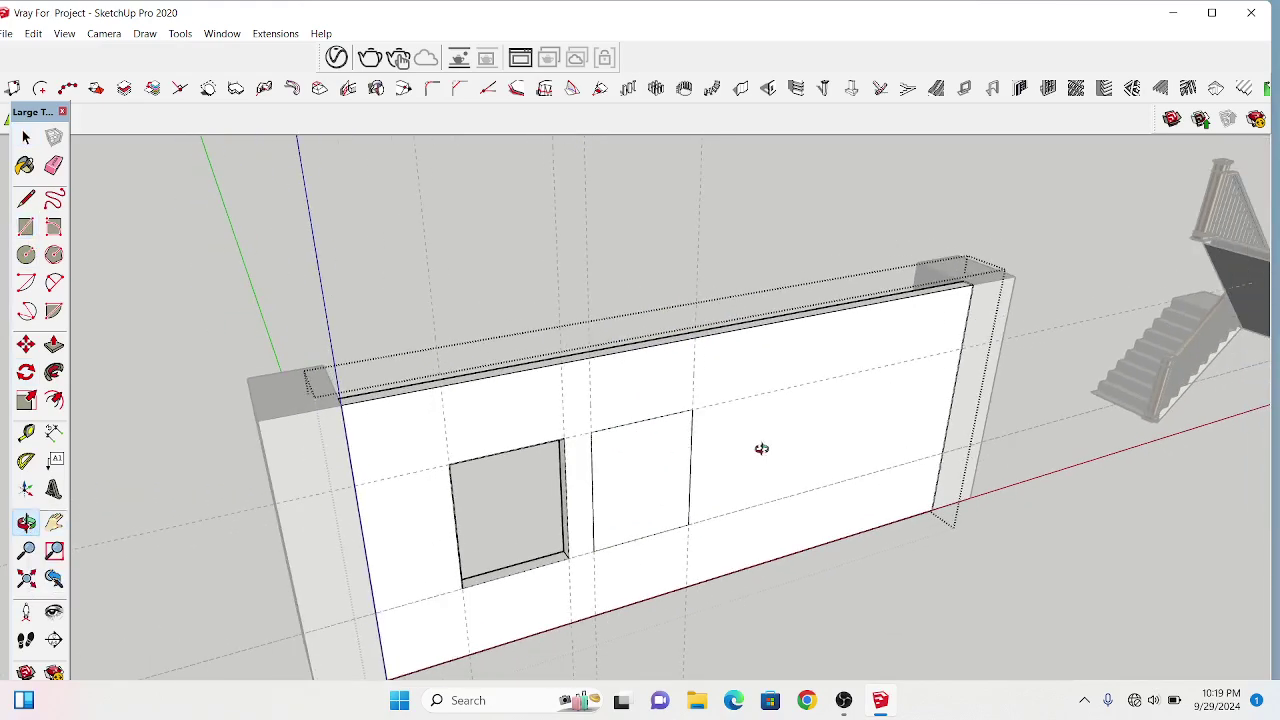
pyautogui.moveTo(618, 438); pyautogui.dragTo(651, 526)
pyautogui.scroll(2, 709, 312)
pyautogui.scroll(2, 718, 360)
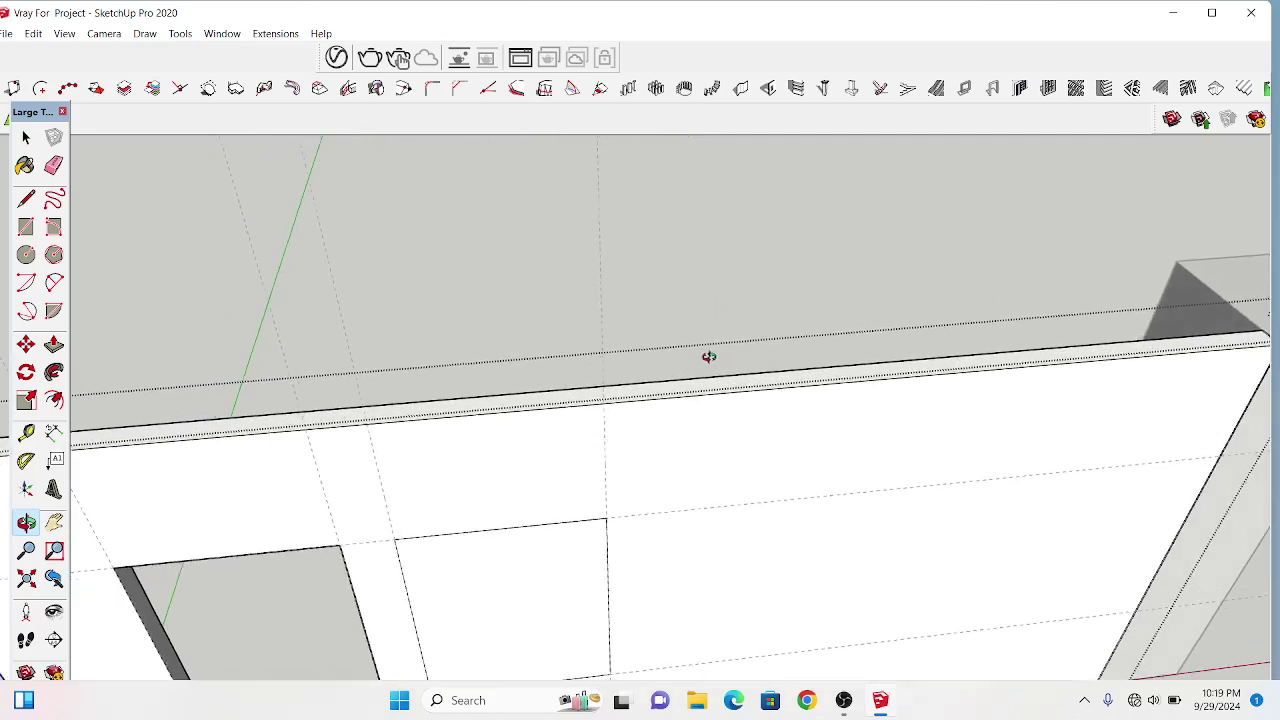
pyautogui.scroll(2, 709, 350)
pyautogui.scroll(-2, 709, 345)
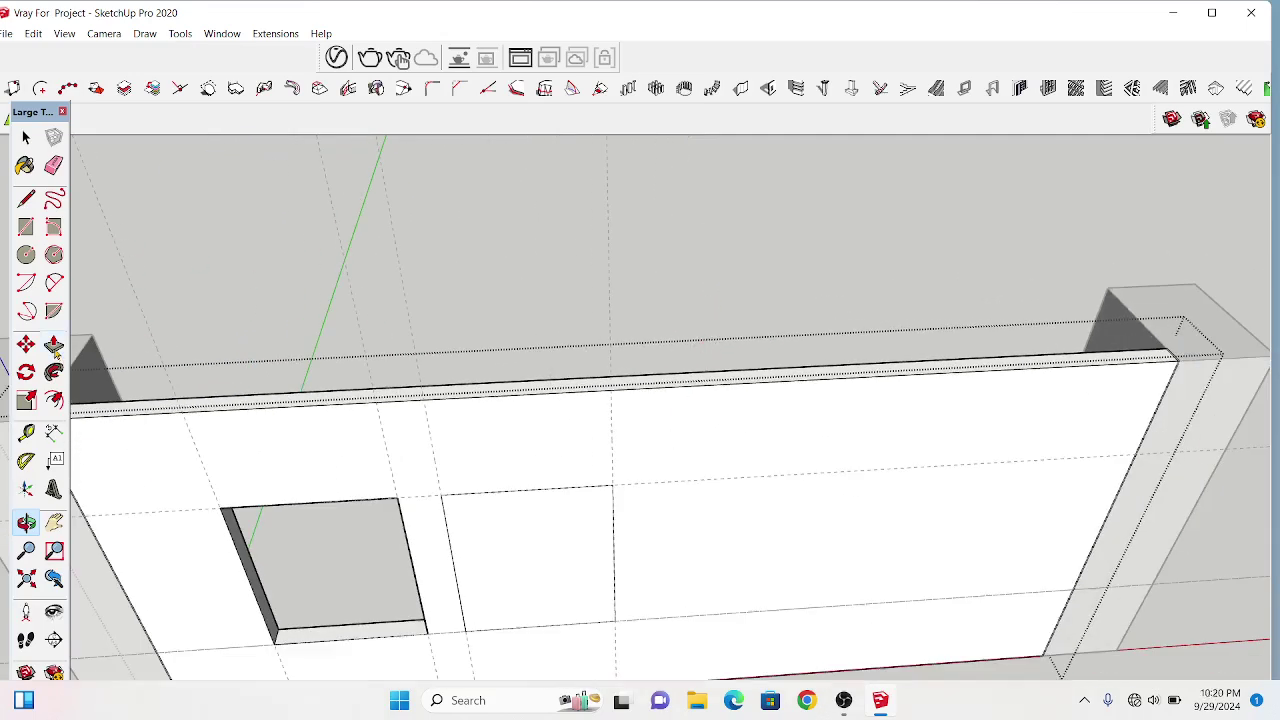
pyautogui.click(54, 344)
pyautogui.click(510, 524)
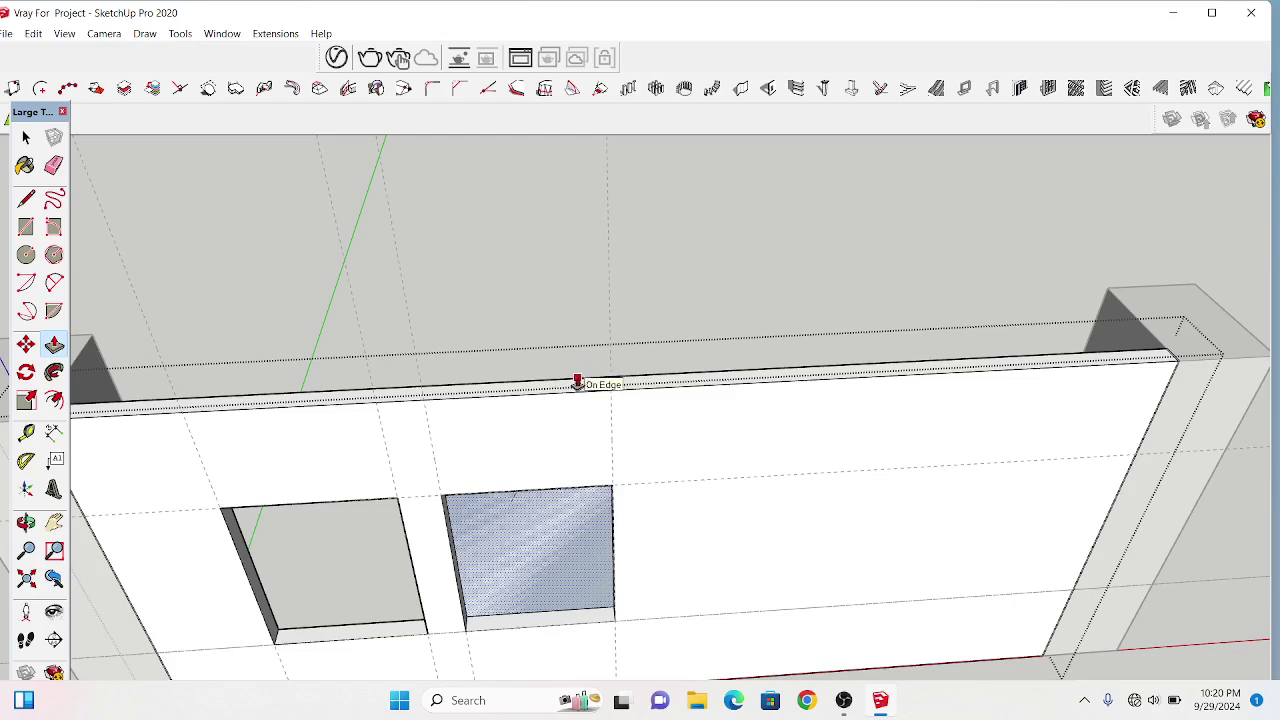
# - Orbit behind the wall to inspect both openings, then exit the wall group
pyautogui.click(26, 522)
pyautogui.moveTo(534, 460)
pyautogui.mouseDown()
pyautogui.moveTo(580, 423)
pyautogui.moveTo(640, 297)
pyautogui.moveTo(971, 277)
pyautogui.moveTo(834, 421)
pyautogui.moveTo(1272, 396)
pyautogui.moveTo(1065, 437)
pyautogui.mouseUp()
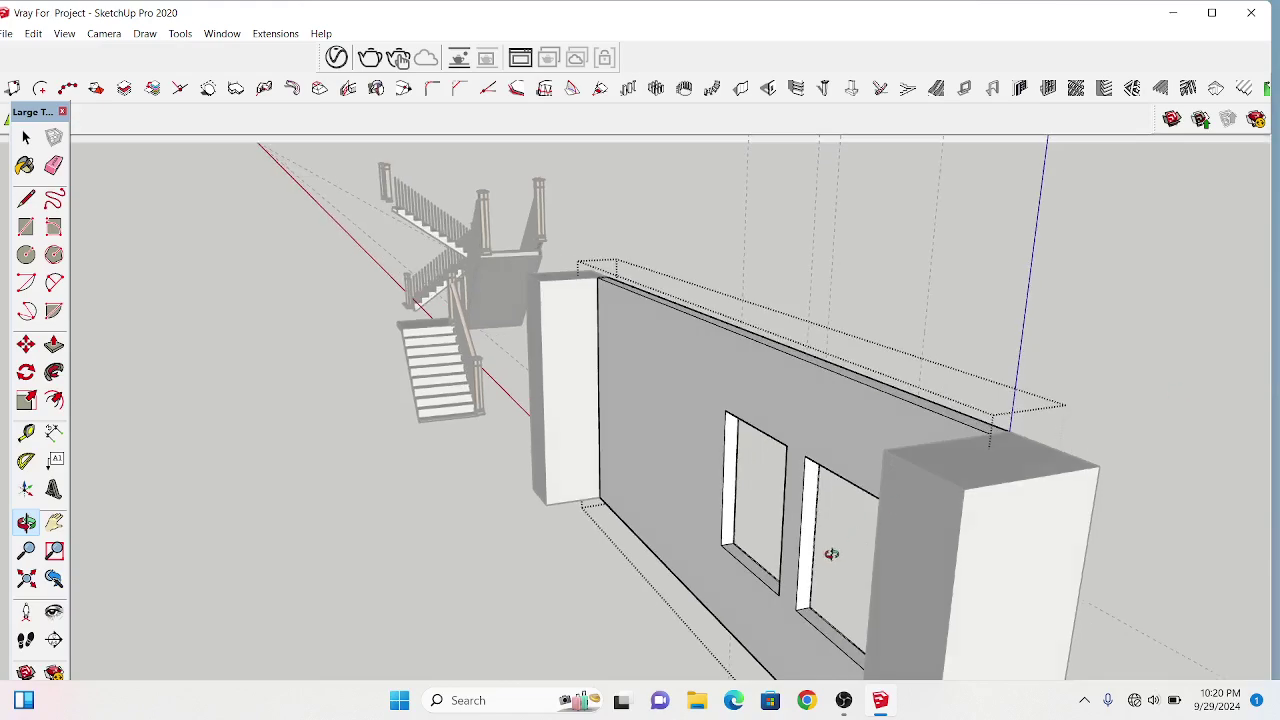
pyautogui.scroll(3, 829, 551)
pyautogui.moveTo(819, 540)
pyautogui.mouseDown()
pyautogui.moveTo(849, 491)
pyautogui.moveTo(811, 514)
pyautogui.mouseUp()
pyautogui.scroll(-3, 714, 514)
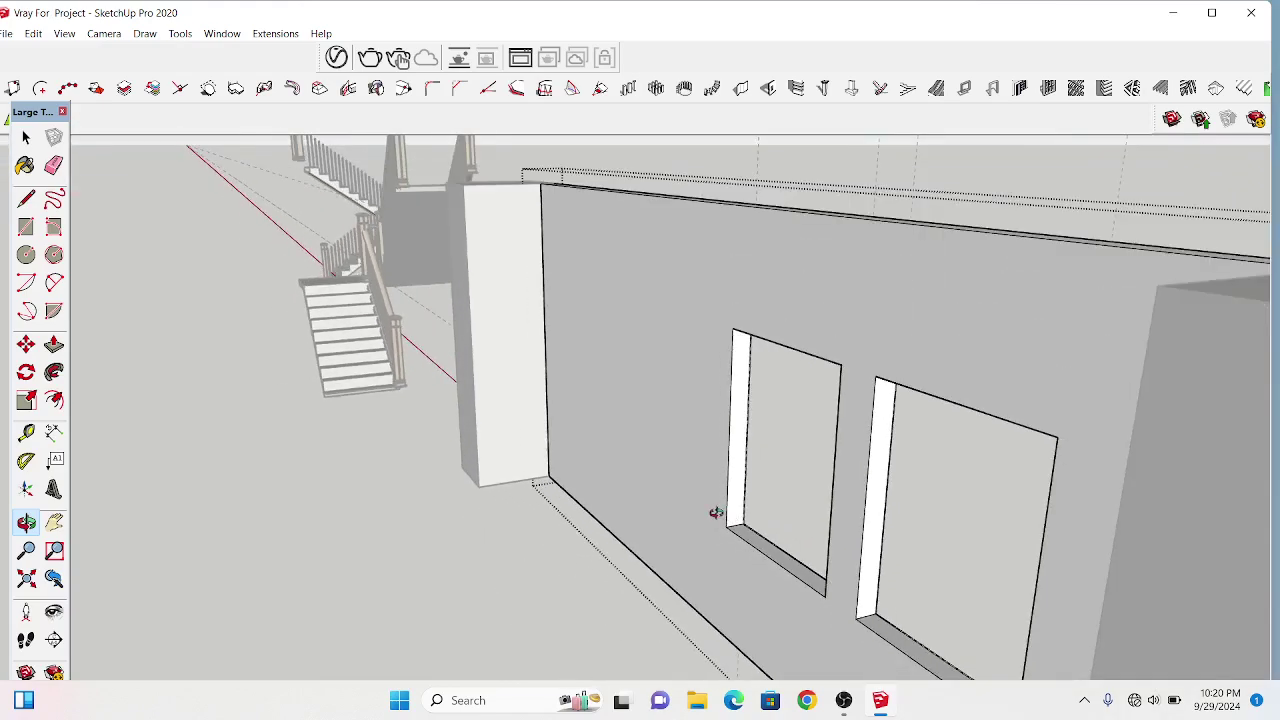
pyautogui.moveTo(714, 514)
pyautogui.mouseDown()
pyautogui.moveTo(674, 583)
pyautogui.moveTo(503, 517)
pyautogui.moveTo(614, 446)
pyautogui.moveTo(917, 469)
pyautogui.moveTo(790, 465)
pyautogui.mouseUp()
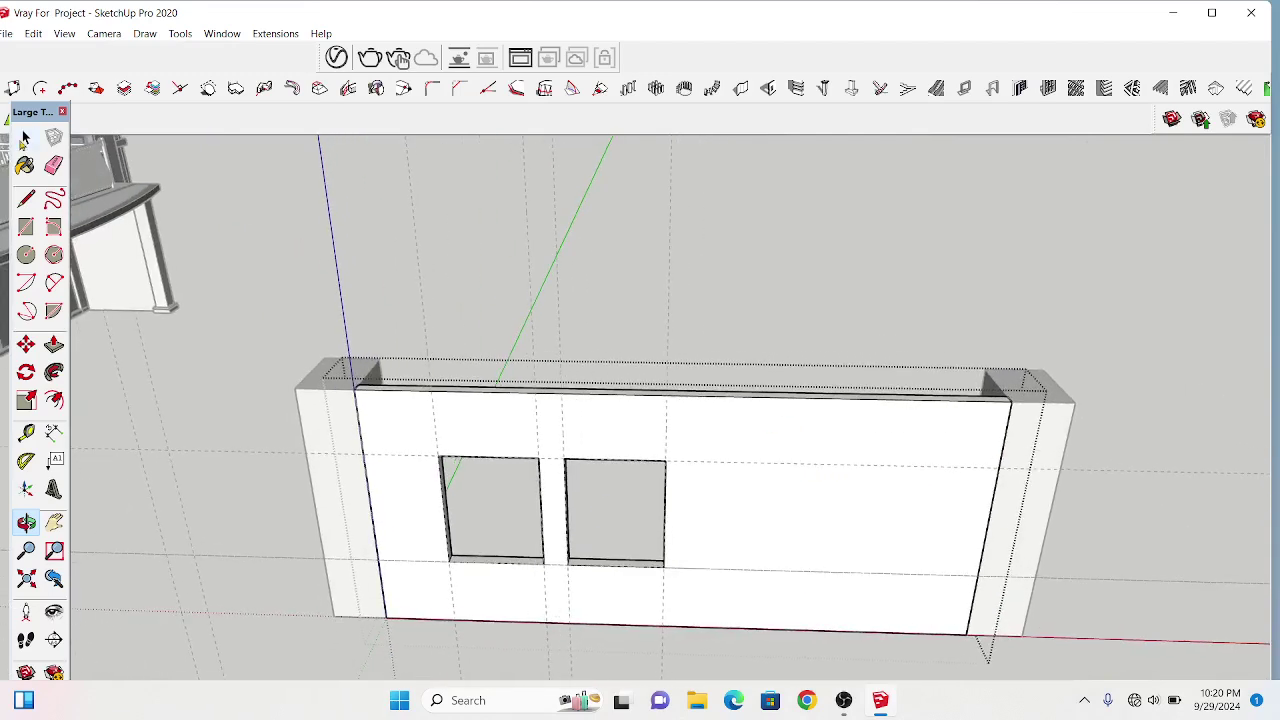
pyautogui.press('space')
pyautogui.click(788, 229)
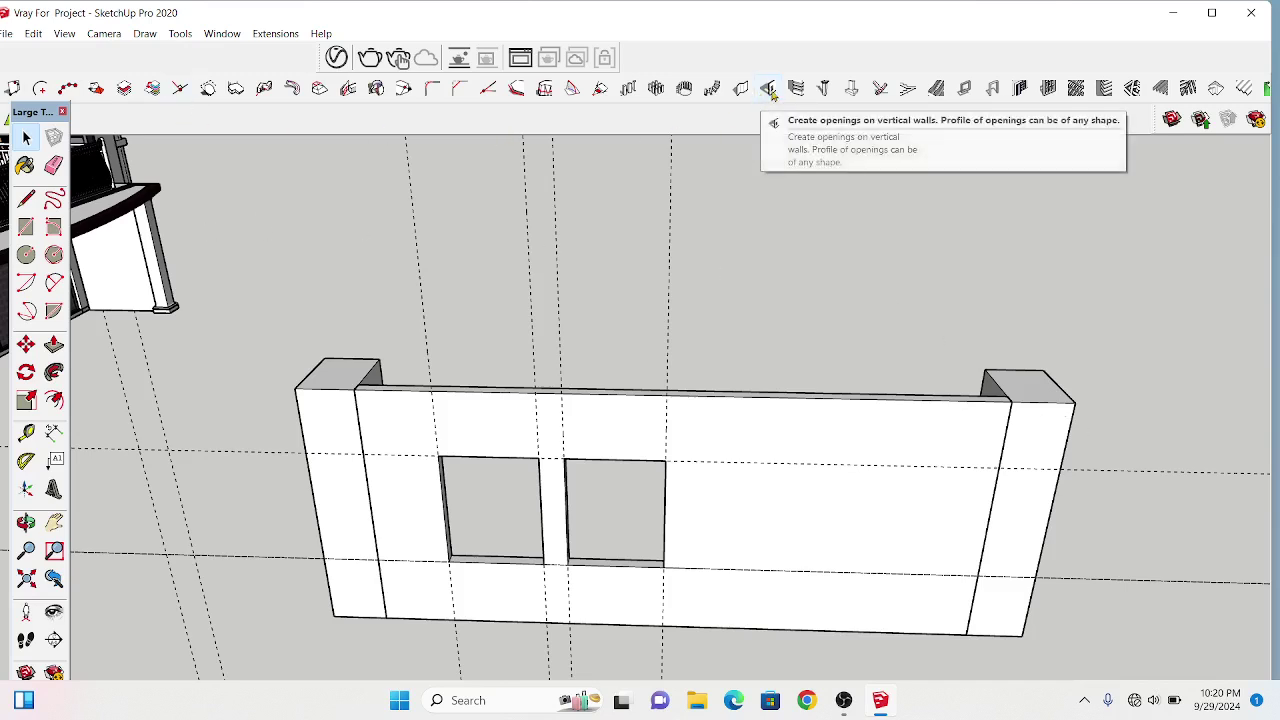
# - Set the 1001bit Create Opening width to 4' and height to 5', then create it
pyautogui.click(768, 89)
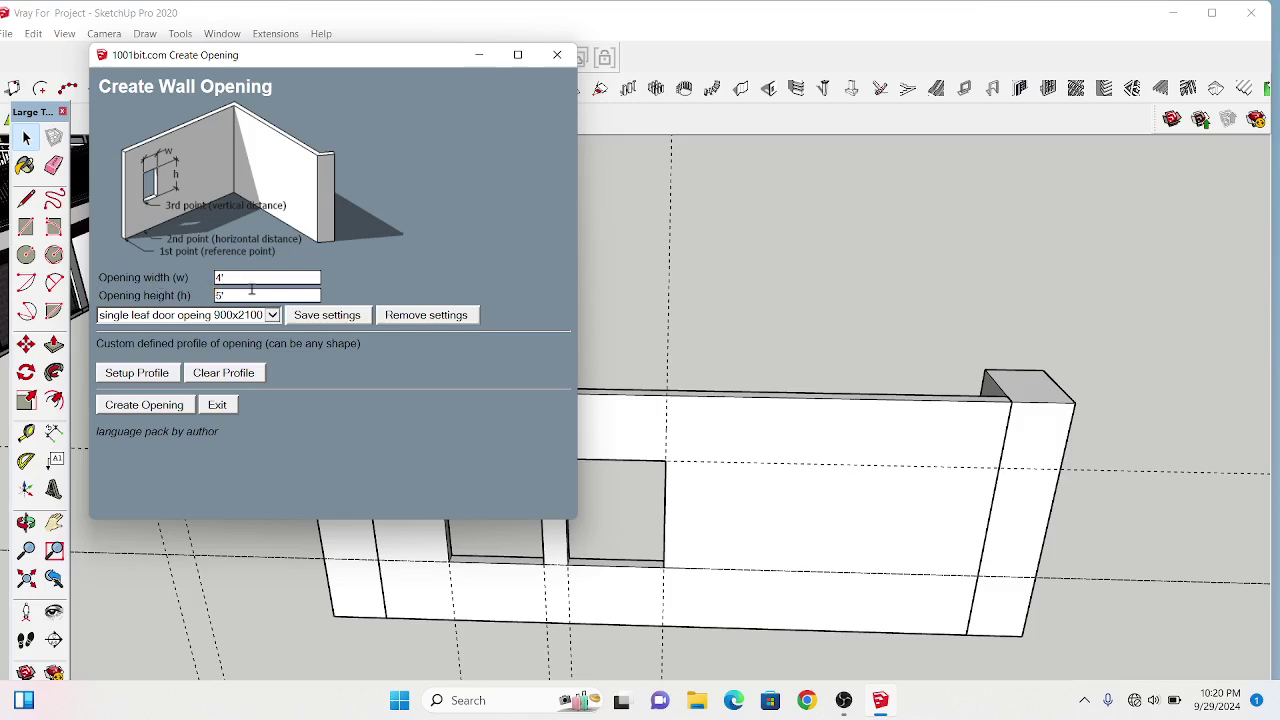
pyautogui.moveTo(250, 279); pyautogui.dragTo(212, 286)
pyautogui.doubleClick(240, 297)
pyautogui.click(146, 408)
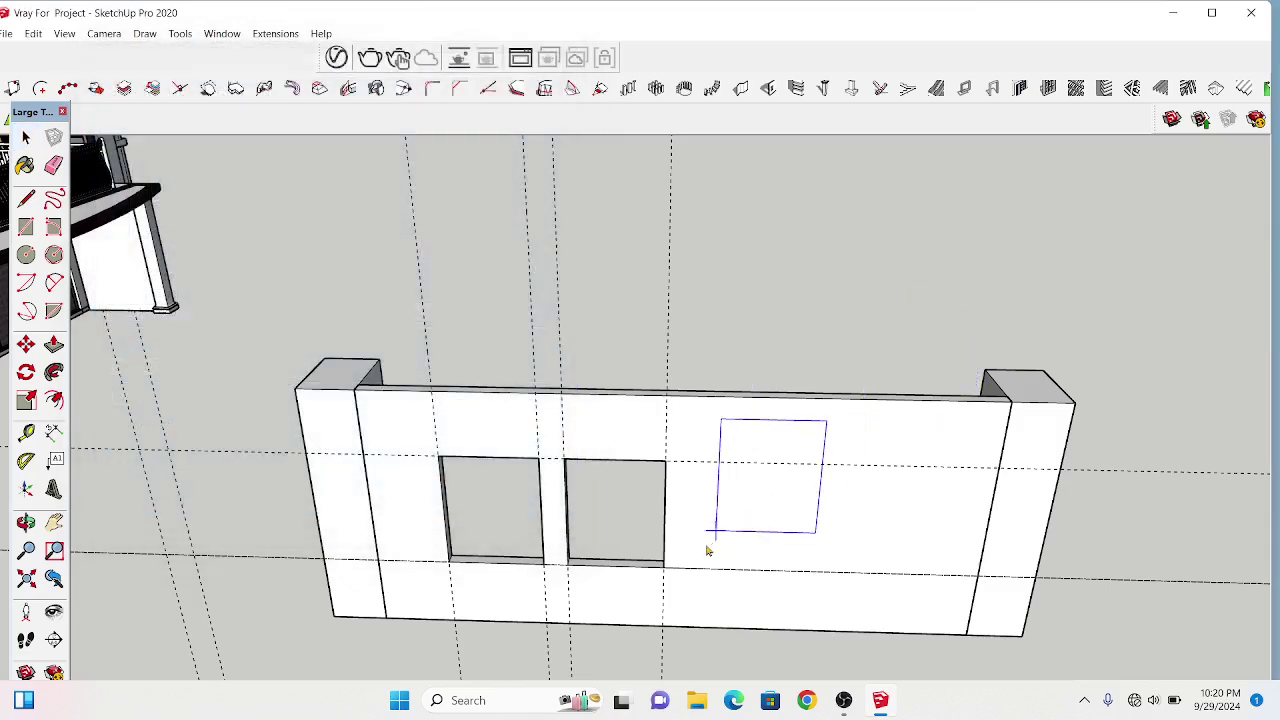
# - Place the 4' × 5' opening on the wall's right part and view the three-window wall
pyautogui.scroll(2, 700, 568)
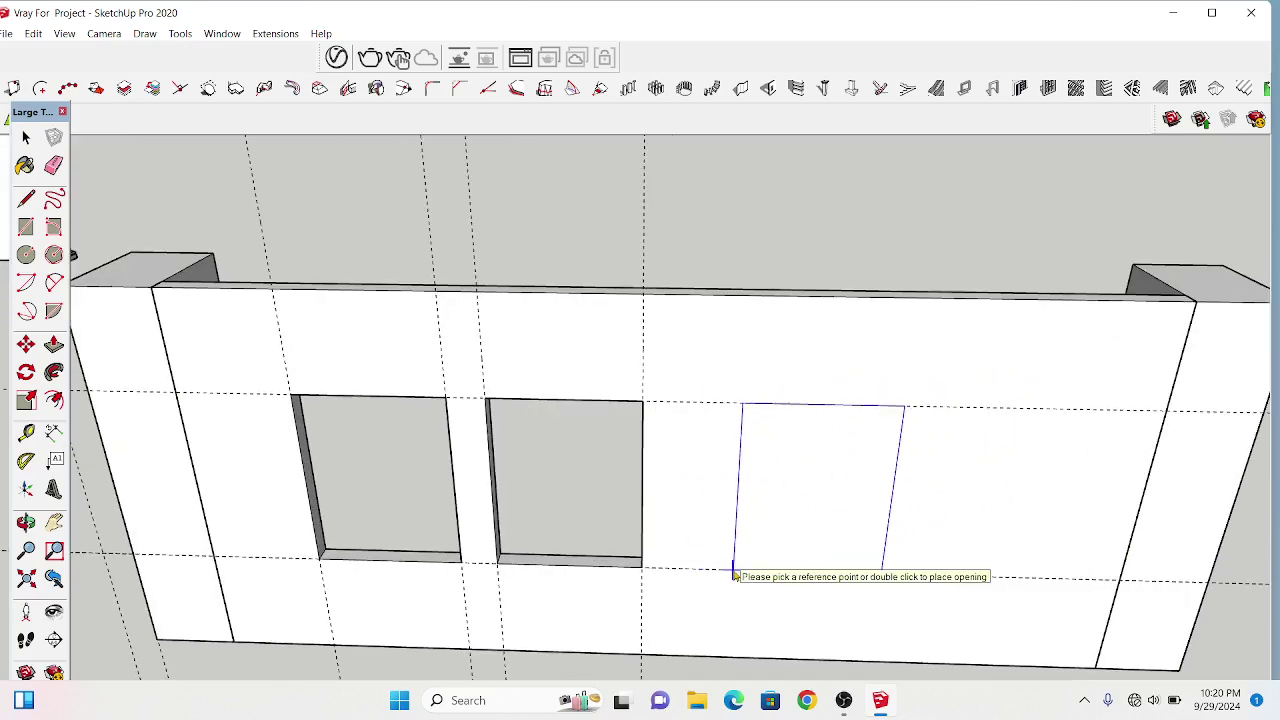
pyautogui.doubleClick(733, 575)
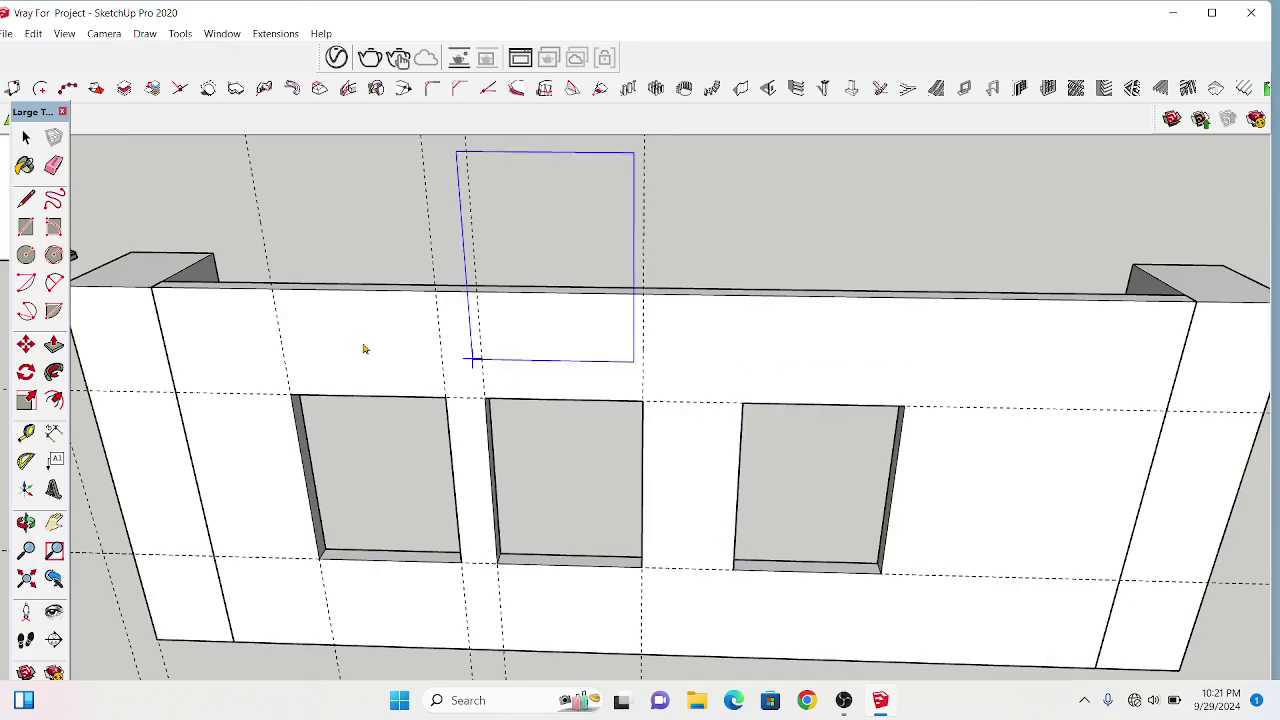
pyautogui.click(26, 521)
pyautogui.scroll(-3, 566, 414)
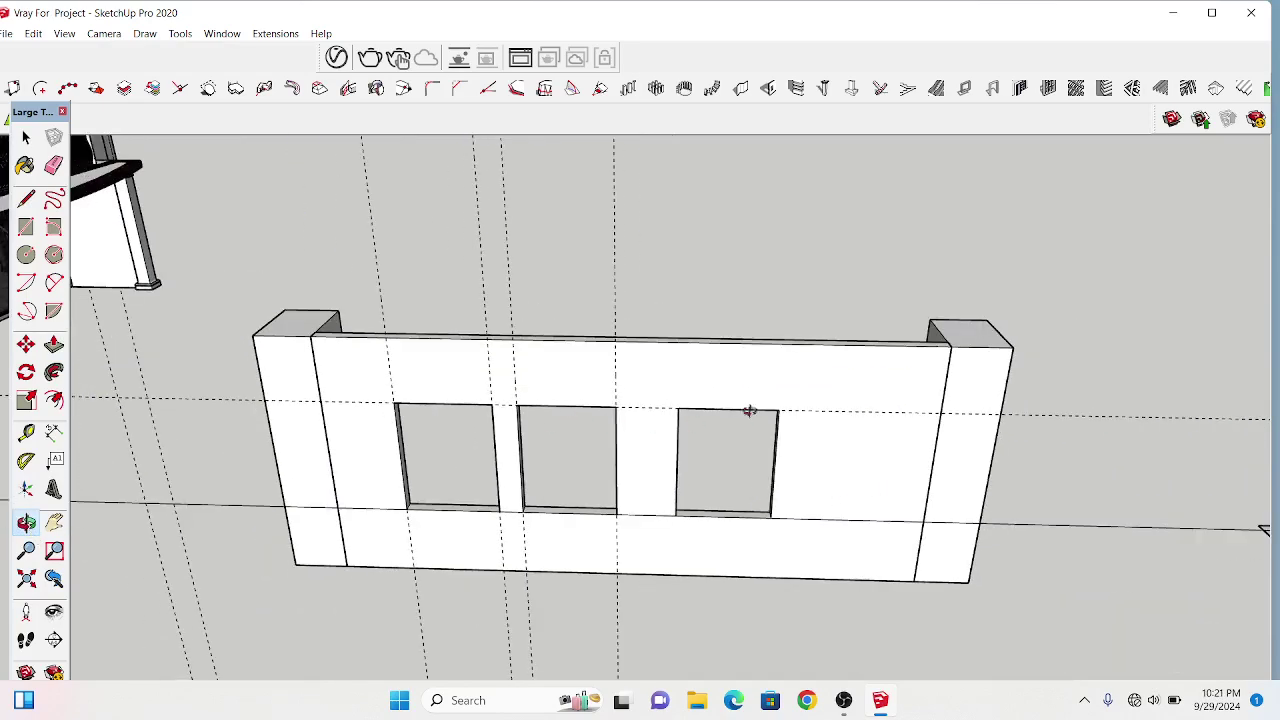
pyautogui.moveTo(749, 411)
pyautogui.mouseDown()
pyautogui.moveTo(980, 286)
pyautogui.moveTo(391, 351)
pyautogui.moveTo(591, 389)
pyautogui.moveTo(519, 416)
pyautogui.moveTo(700, 423)
pyautogui.moveTo(340, 452)
pyautogui.moveTo(746, 426)
pyautogui.moveTo(586, 423)
pyautogui.moveTo(703, 414)
pyautogui.mouseUp()
pyautogui.scroll(2, 833, 390)
pyautogui.moveTo(833, 390); pyautogui.dragTo(952, 371)
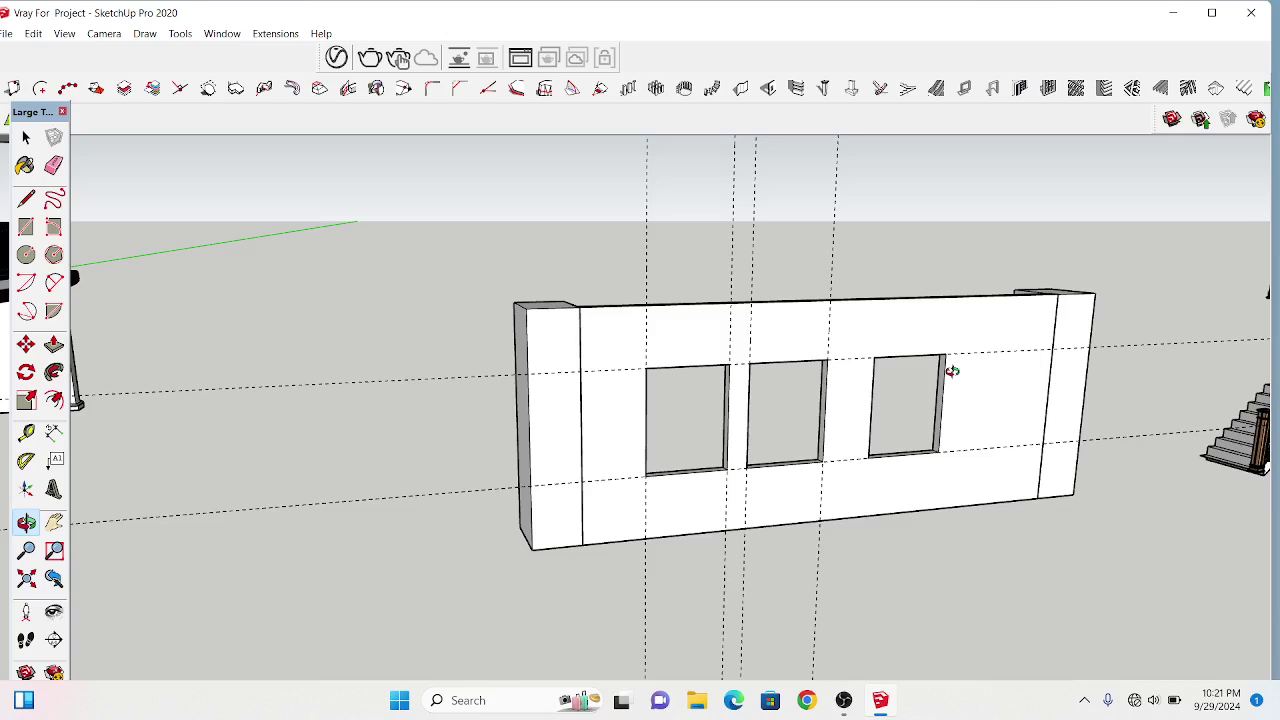
pyautogui.scroll(-2, 952, 371)
pyautogui.moveTo(929, 380); pyautogui.dragTo(997, 366)
pyautogui.scroll(1, 997, 366)
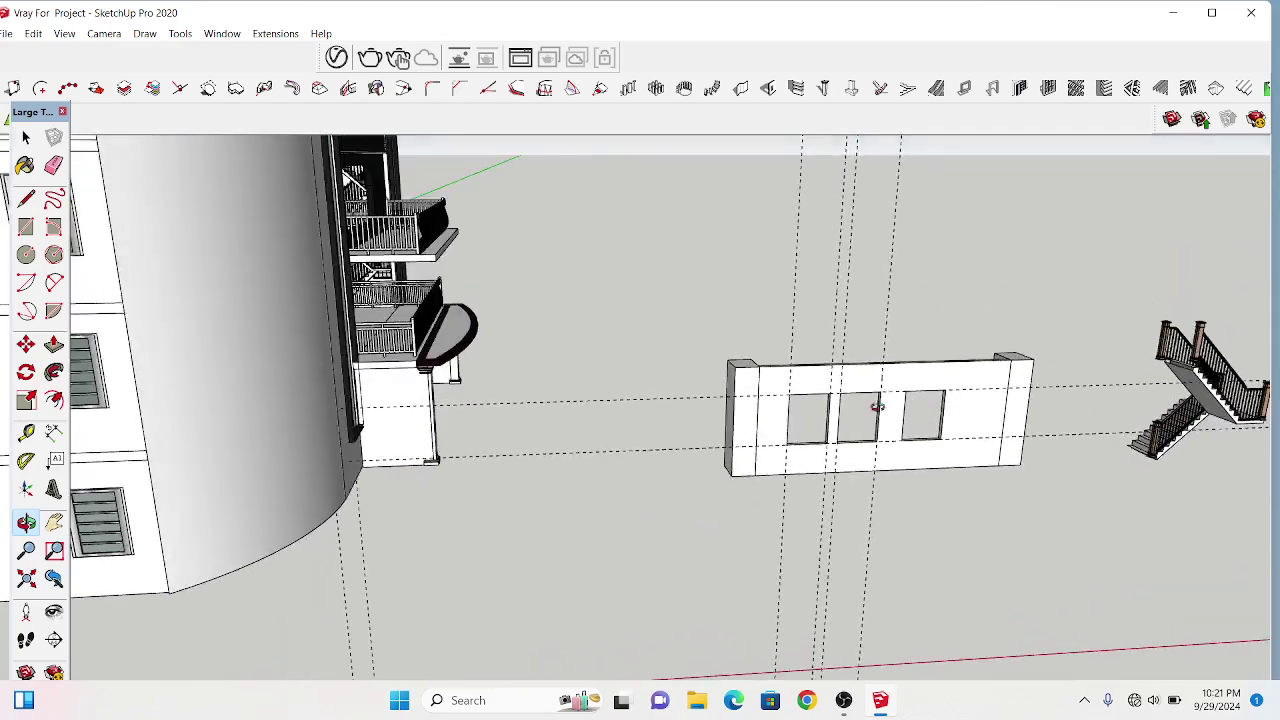
pyautogui.moveTo(877, 406)
pyautogui.mouseDown()
pyautogui.moveTo(757, 409)
pyautogui.moveTo(926, 371)
pyautogui.mouseUp()
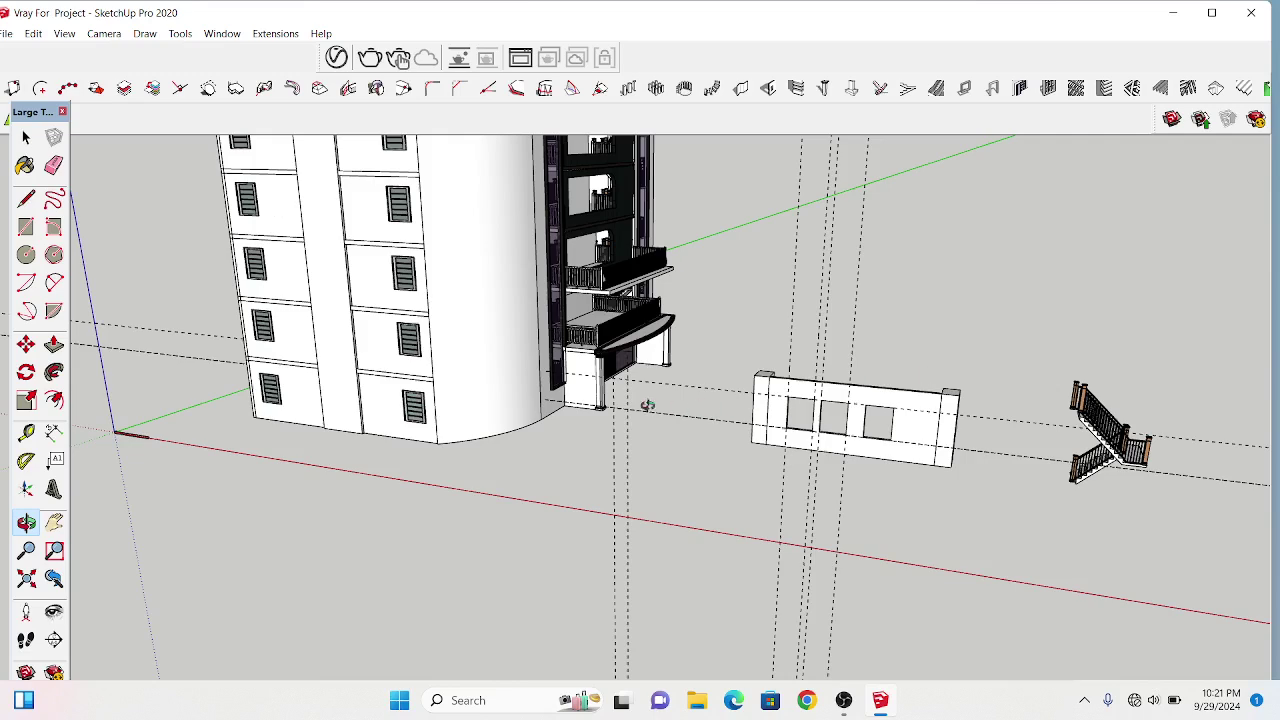
pyautogui.moveTo(647, 405); pyautogui.dragTo(482, 306)
pyautogui.scroll(2, 616, 351)
pyautogui.scroll(1, 1112, 422)
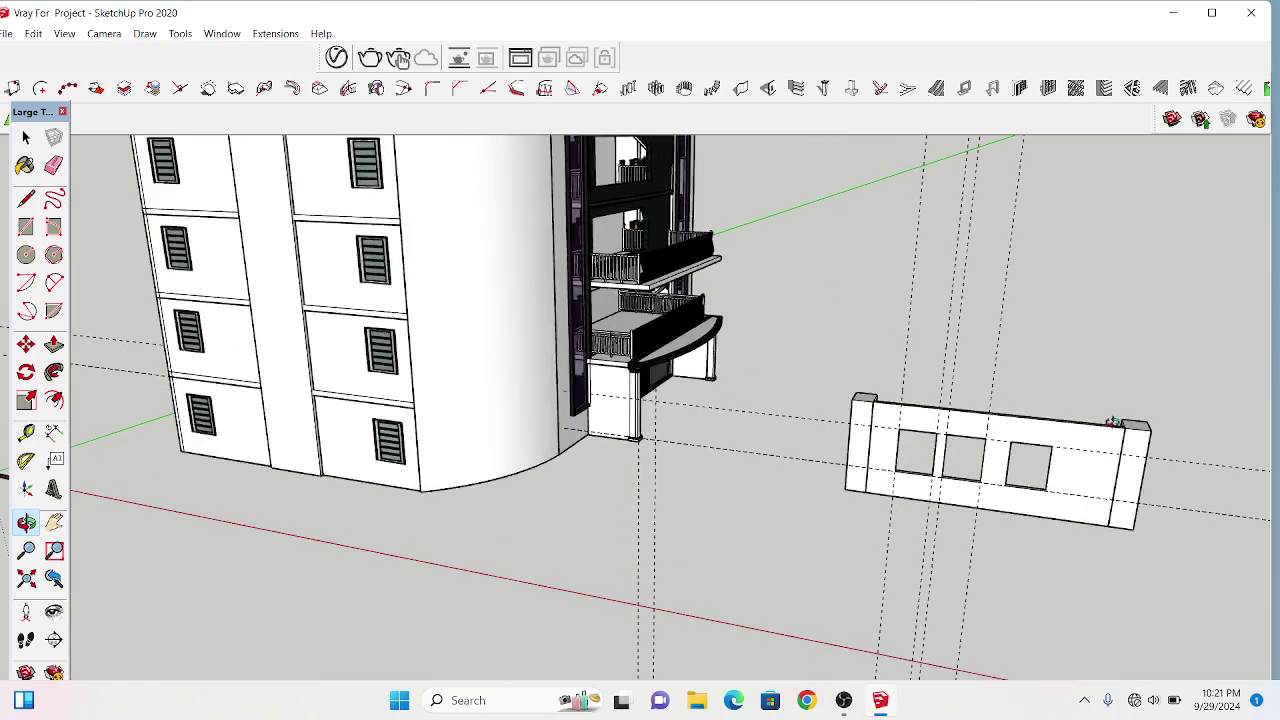